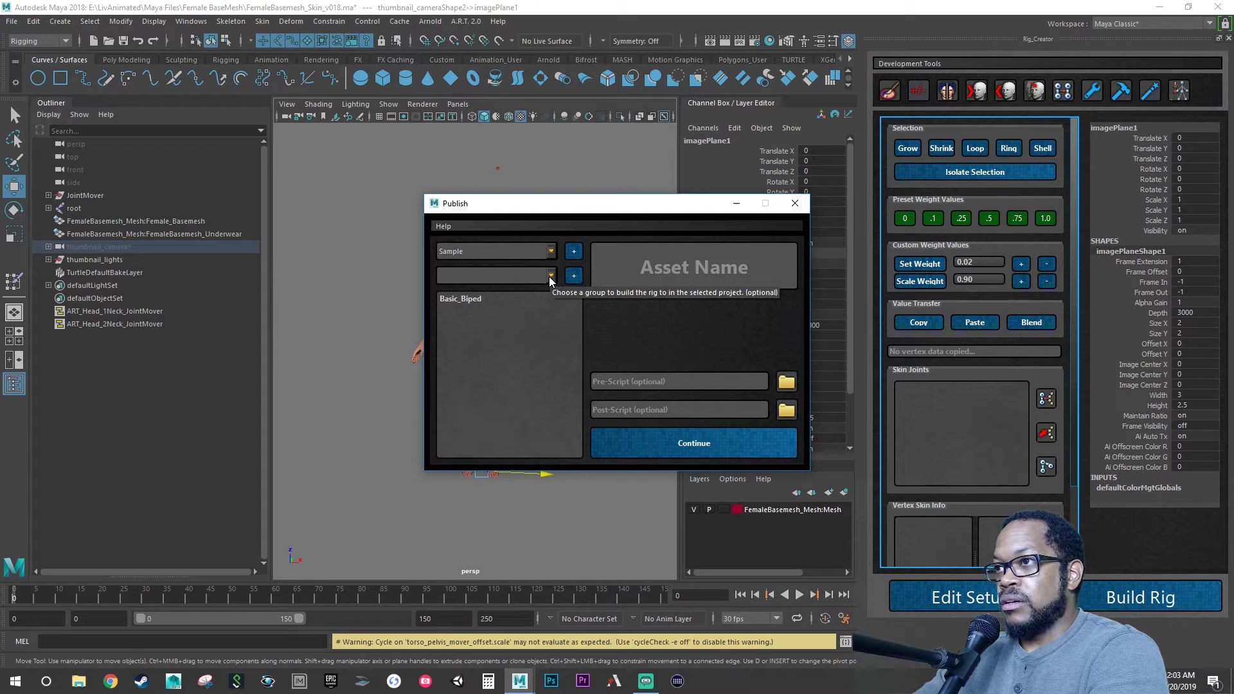
# Publish the rig as Base_FemaleMesh under the Female group, overwriting the existing character
pyautogui.click(550, 276)
pyautogui.click(528, 293)
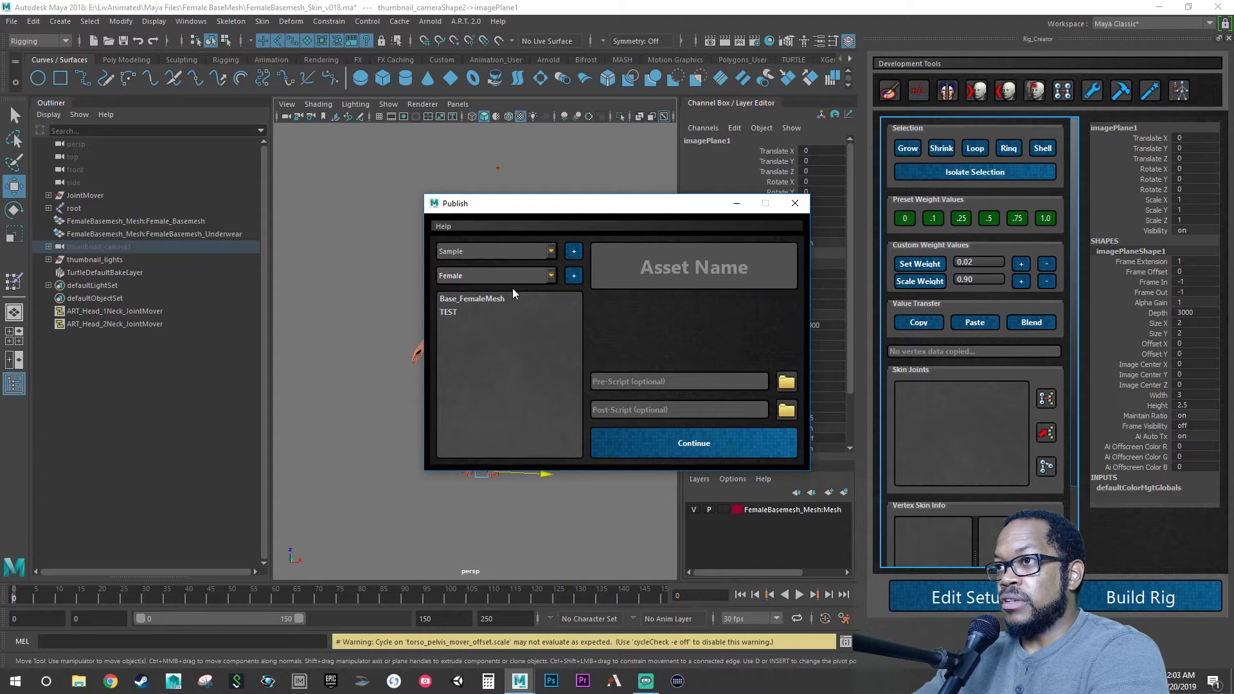
pyautogui.click(502, 299)
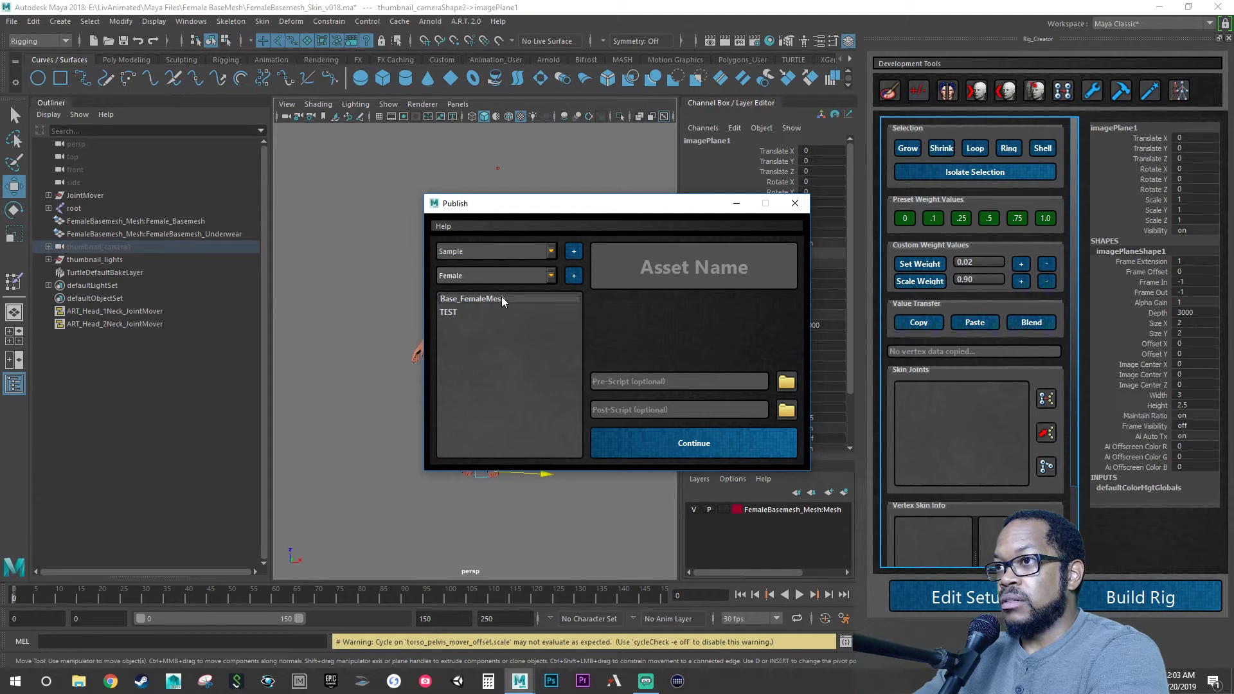
pyautogui.click(717, 441)
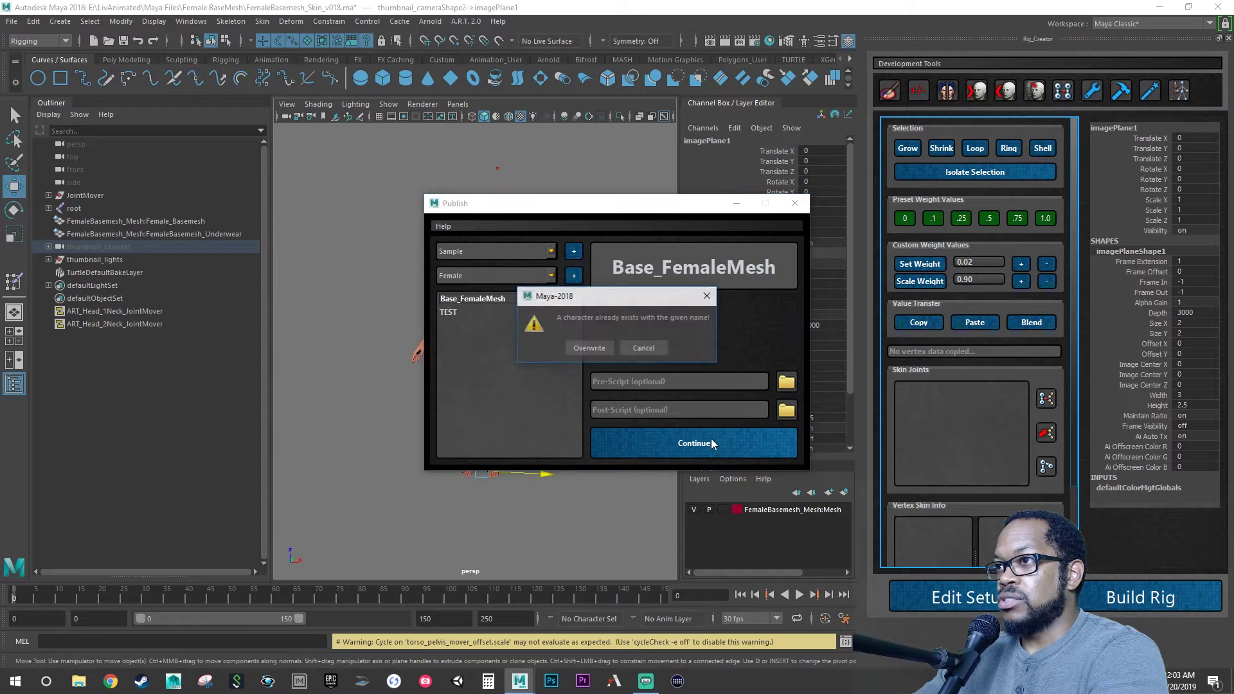
pyautogui.click(595, 351)
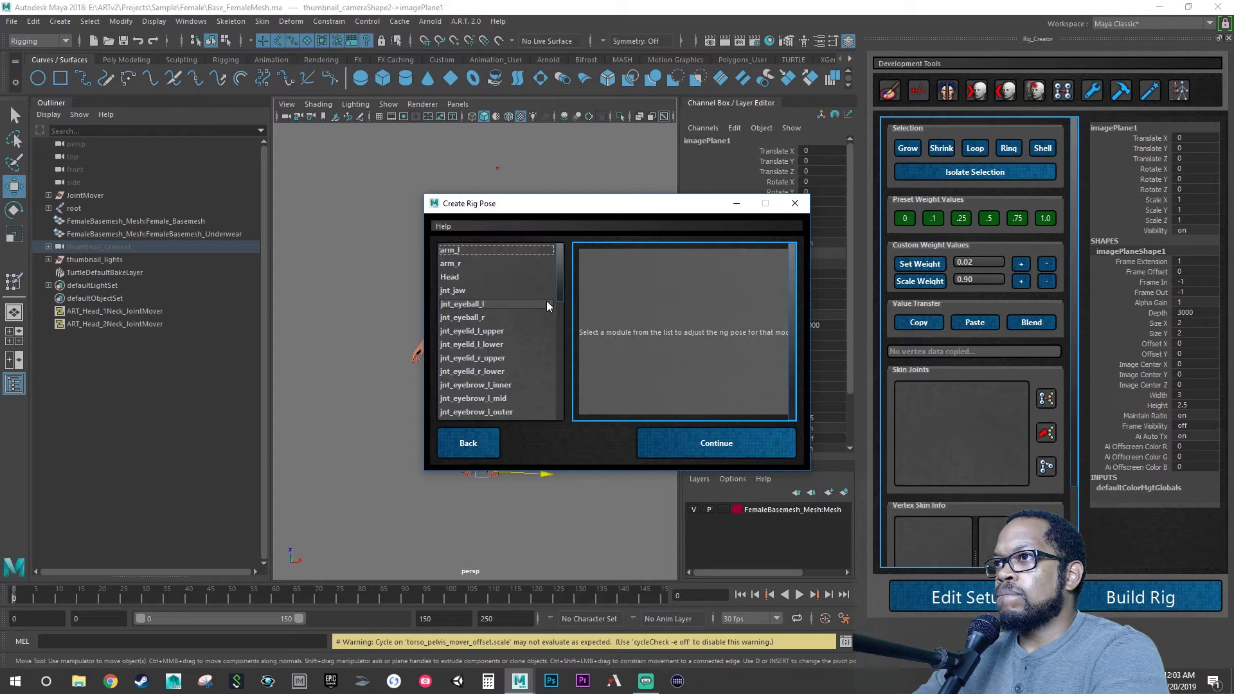
# Push the arm_l pose slider fully right to raise the left arm horizontally, then scrub the timeline
pyautogui.click(470, 250)
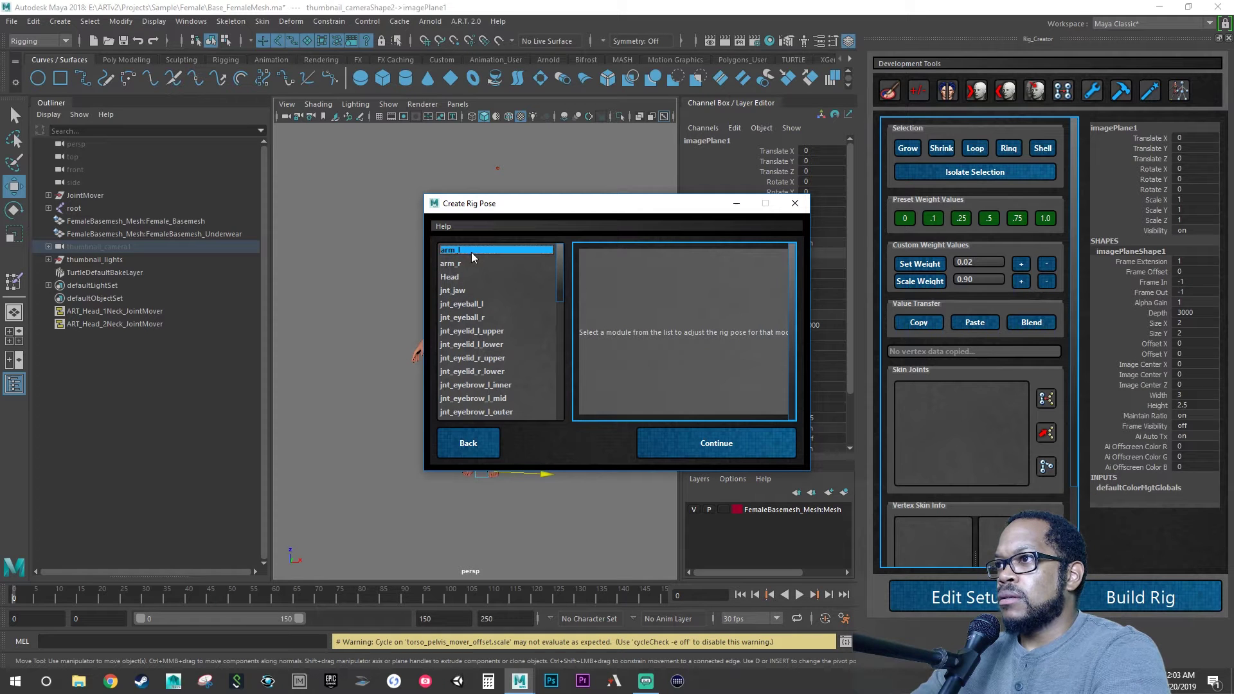
pyautogui.moveTo(619, 206); pyautogui.dragTo(839, 247)
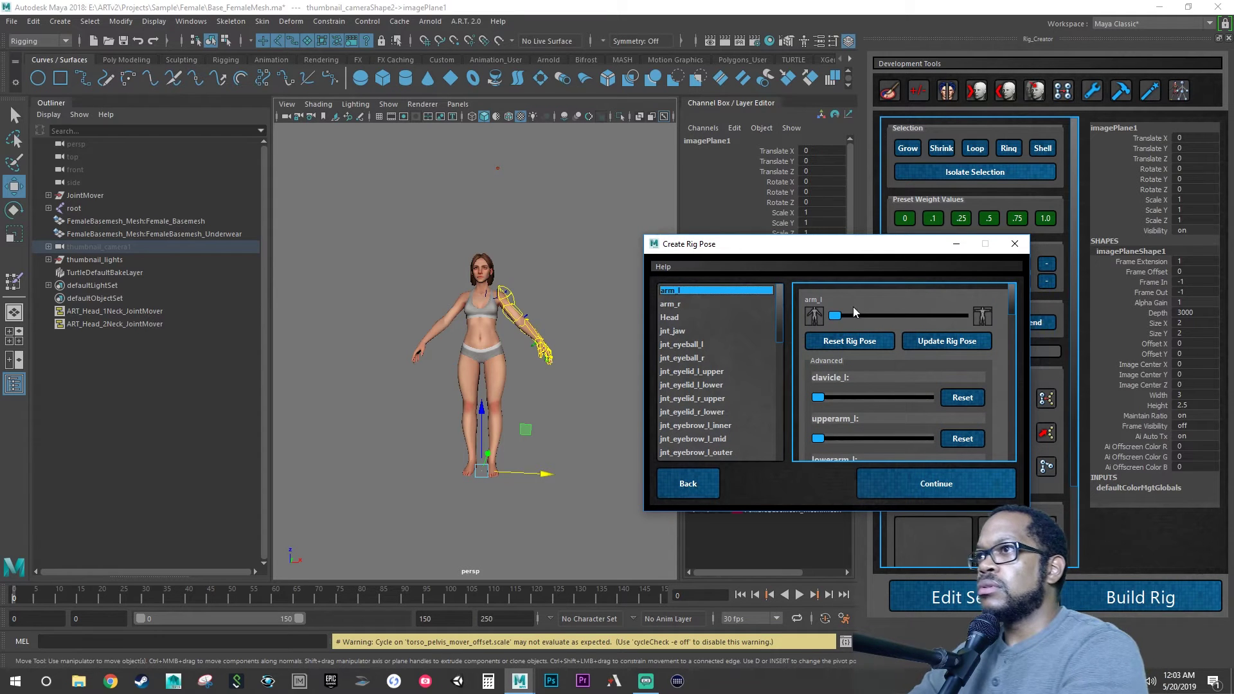
pyautogui.moveTo(835, 316); pyautogui.dragTo(983, 319)
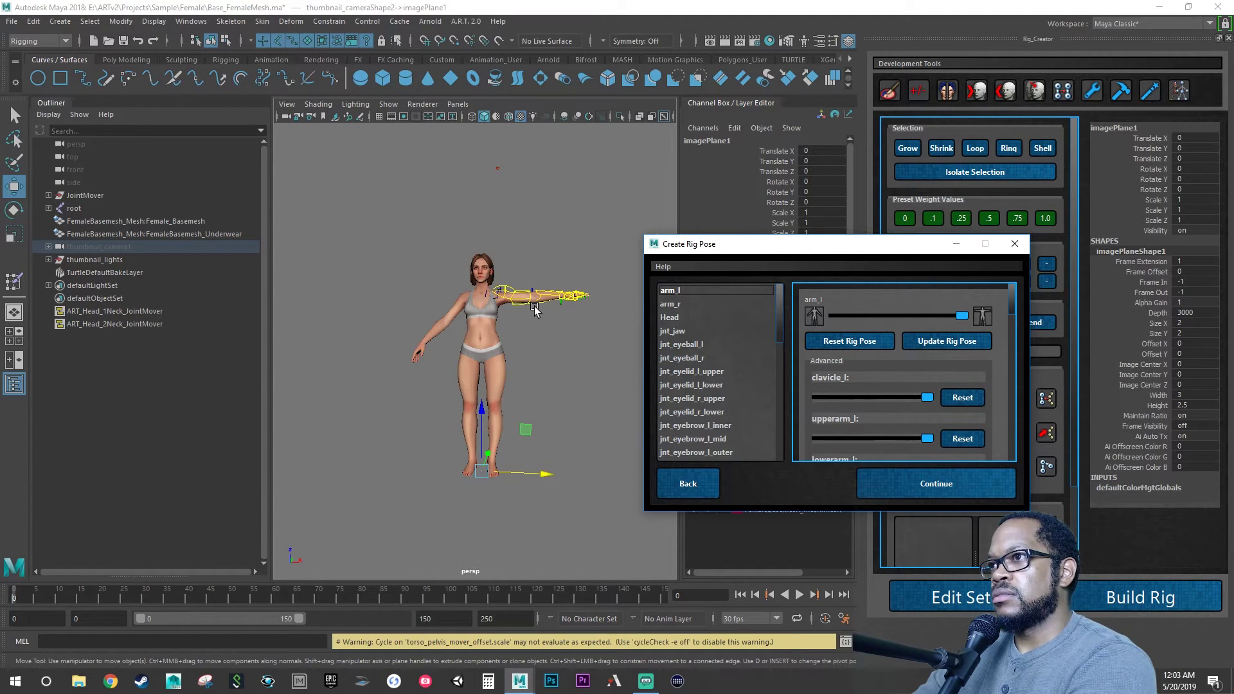
pyautogui.scroll(3, 534, 307)
pyautogui.scroll(3, 598, 293)
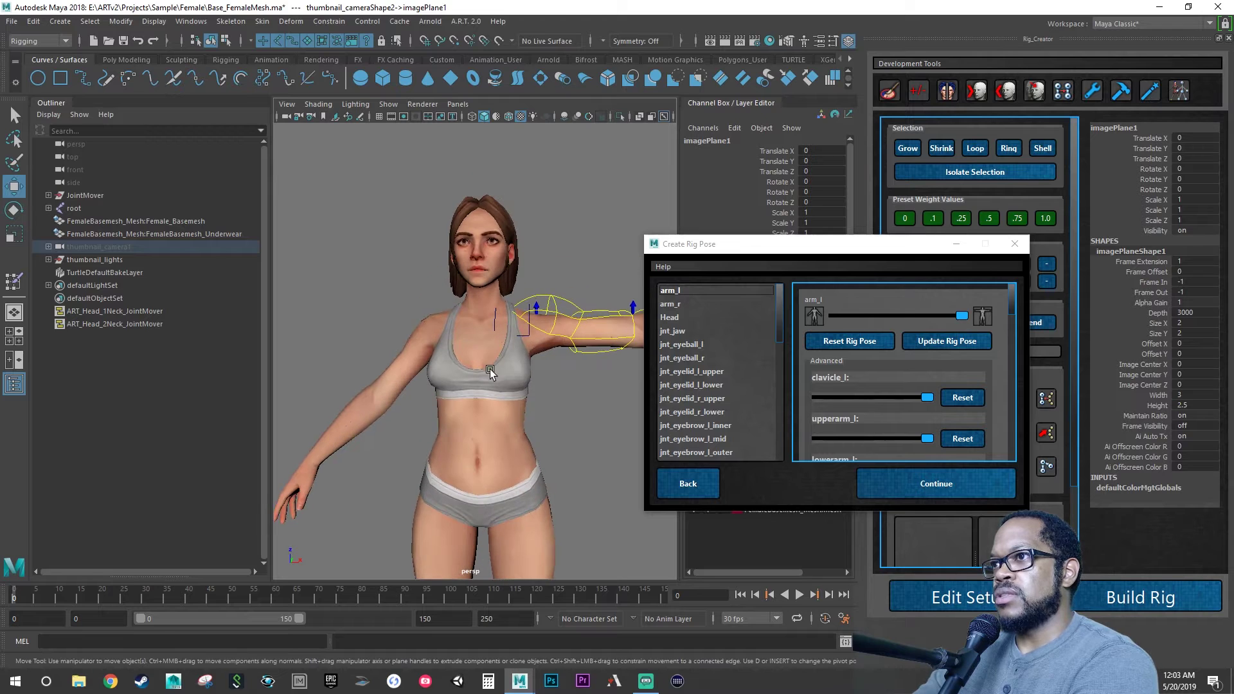
pyautogui.moveTo(28, 598)
pyautogui.mouseDown()
pyautogui.moveTo(135, 599)
pyautogui.moveTo(17, 599)
pyautogui.mouseUp()
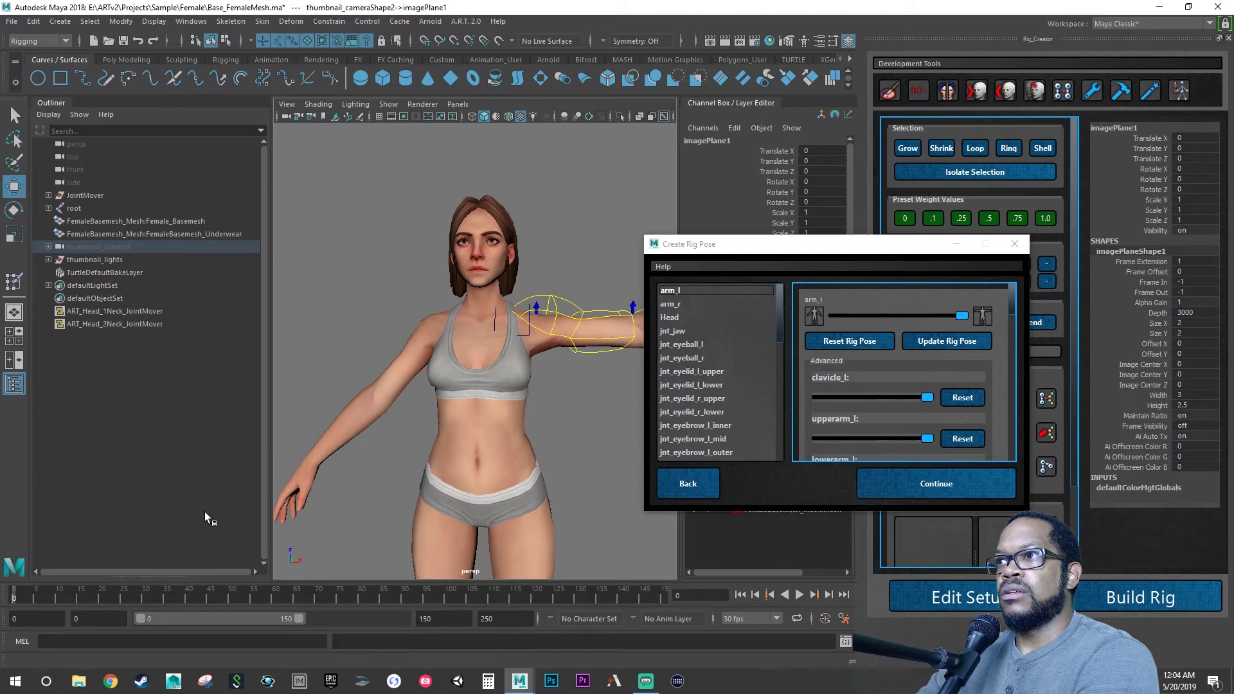
# Close the Create Rig Pose window so the character returns to her arms-down pose
pyautogui.click(1013, 251)
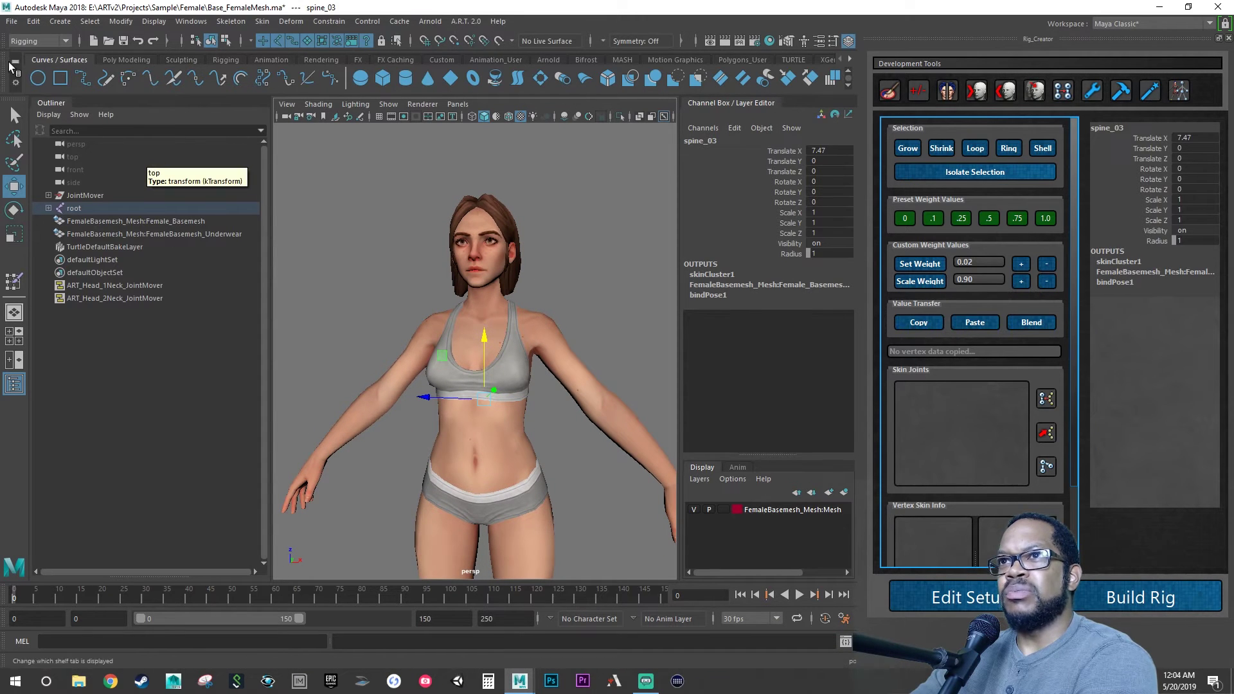
# Open FemaleBasemesh_Skin_v018.ma without saving changes to the current scene
pyautogui.click(12, 20)
pyautogui.click(36, 58)
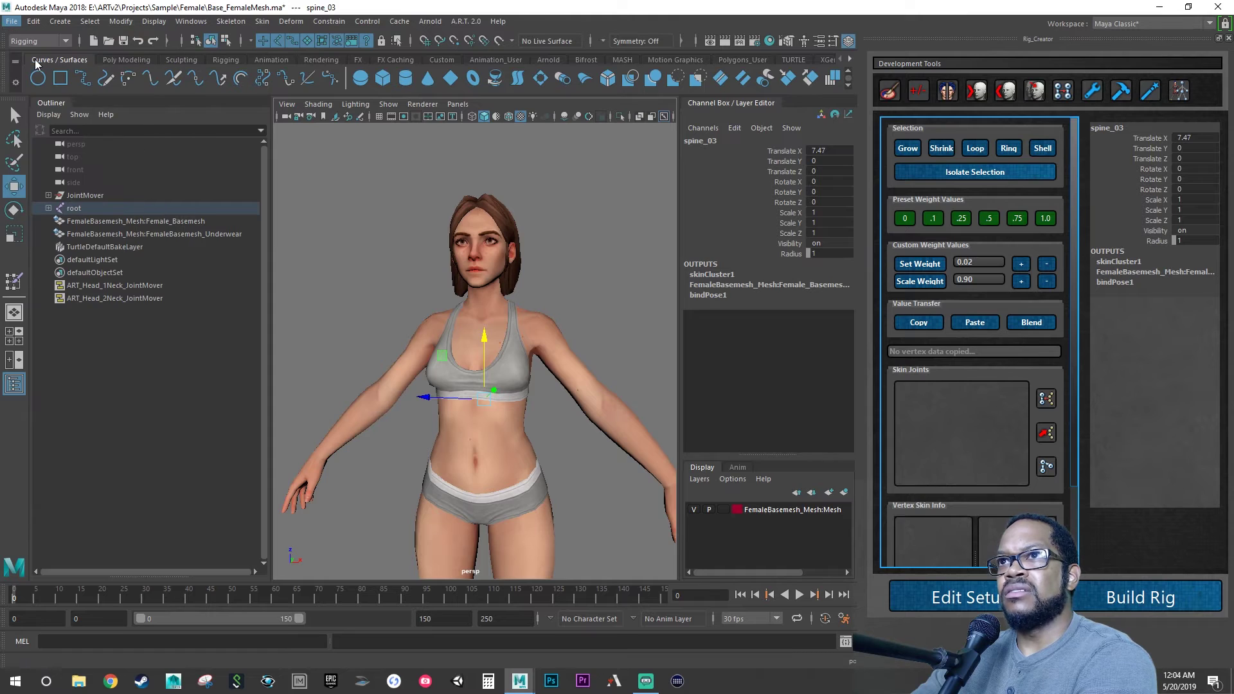
pyautogui.scroll(-6, 442, 365)
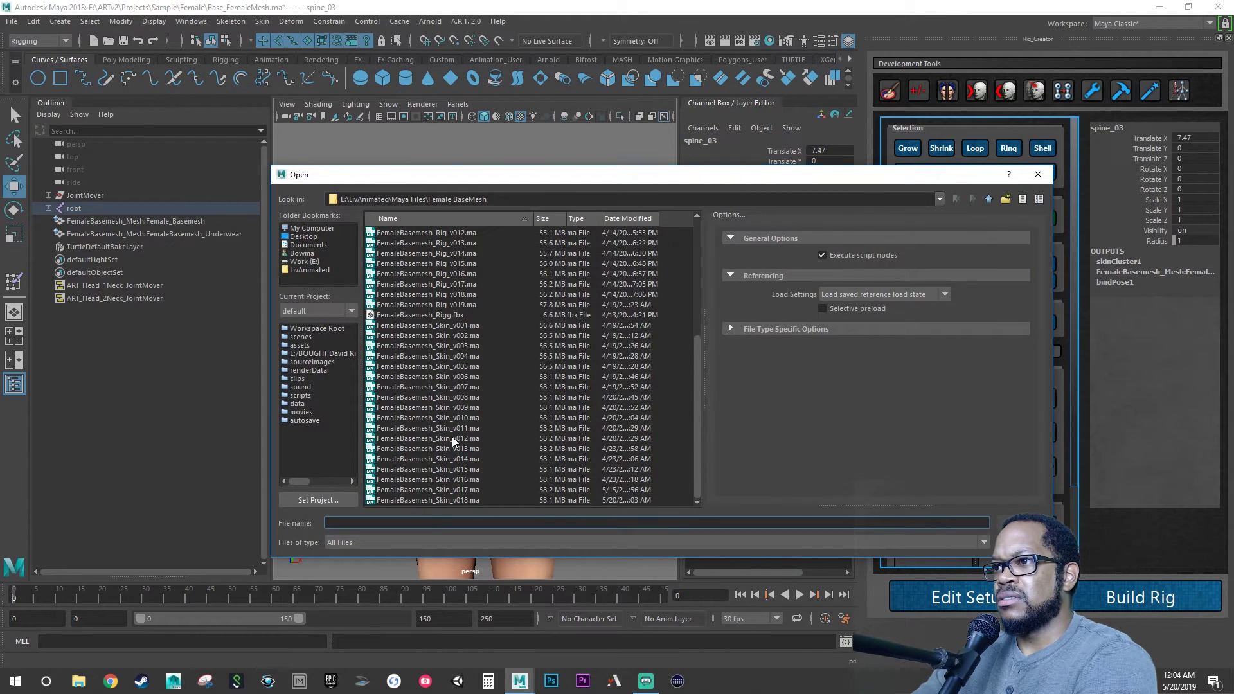
pyautogui.click(449, 499)
pyautogui.press('Return')
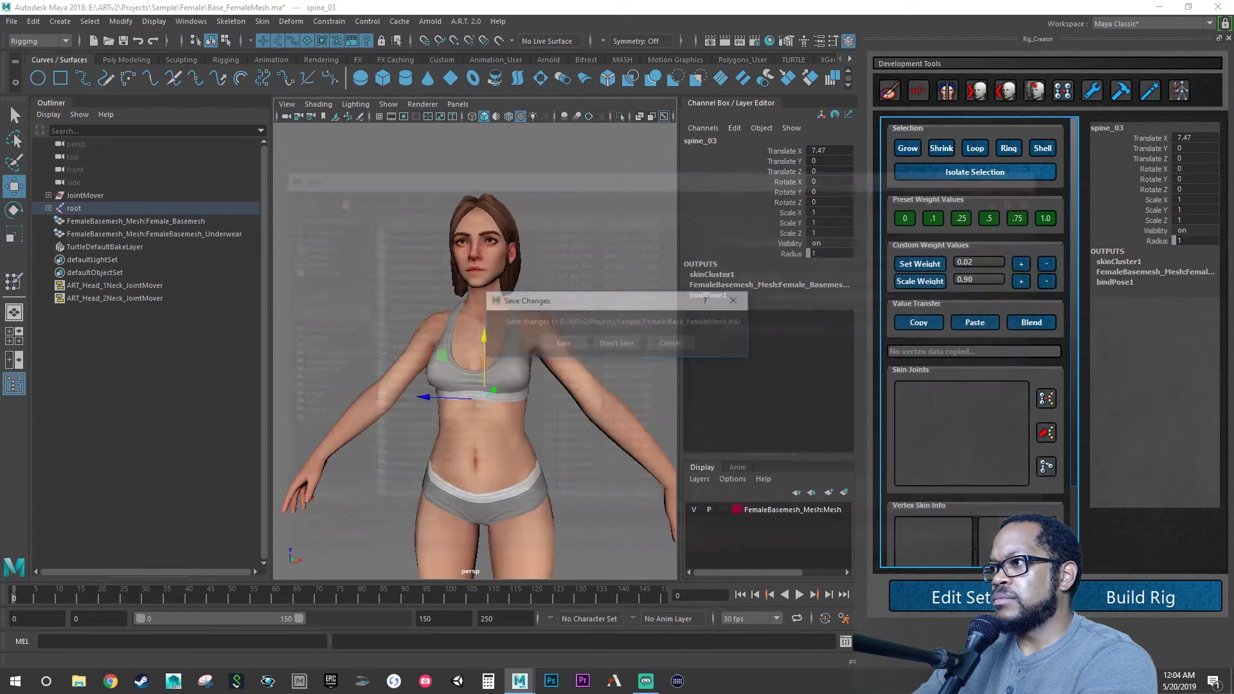
pyautogui.click(620, 345)
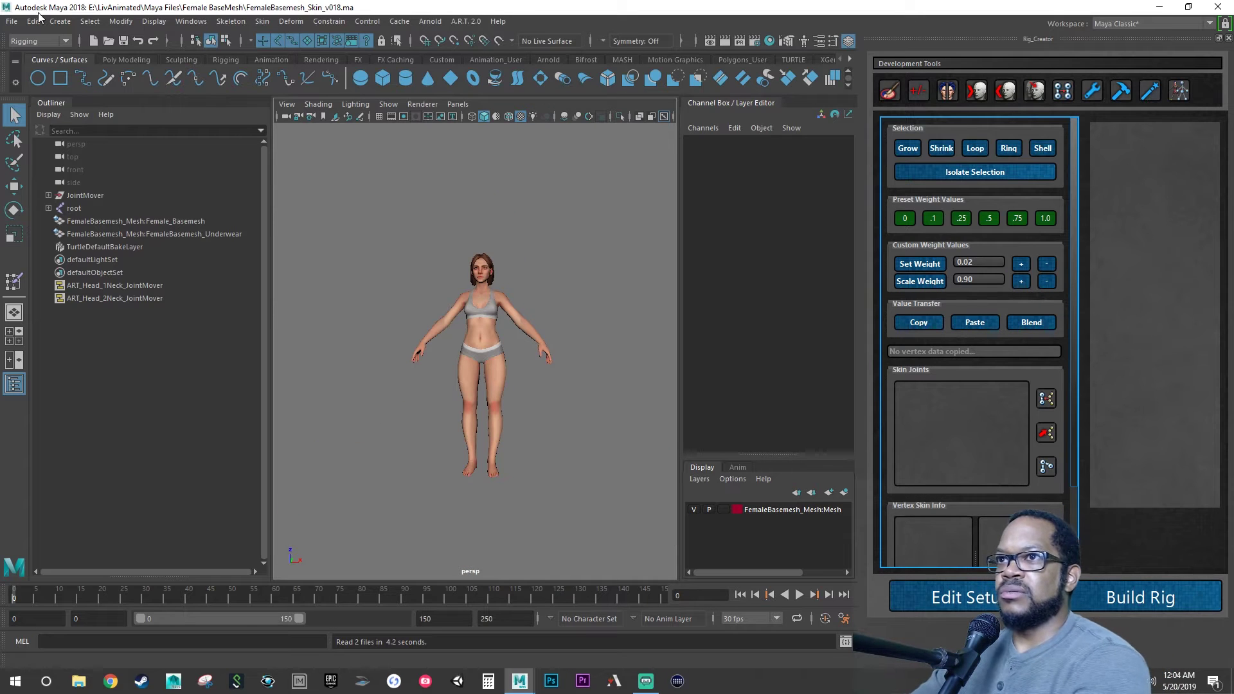
# Select the jnt_eyebrow_l inner, mid and outer joints in the Outliner
pyautogui.keyDown('shift'); pyautogui.click(48, 209); pyautogui.keyUp('shift')
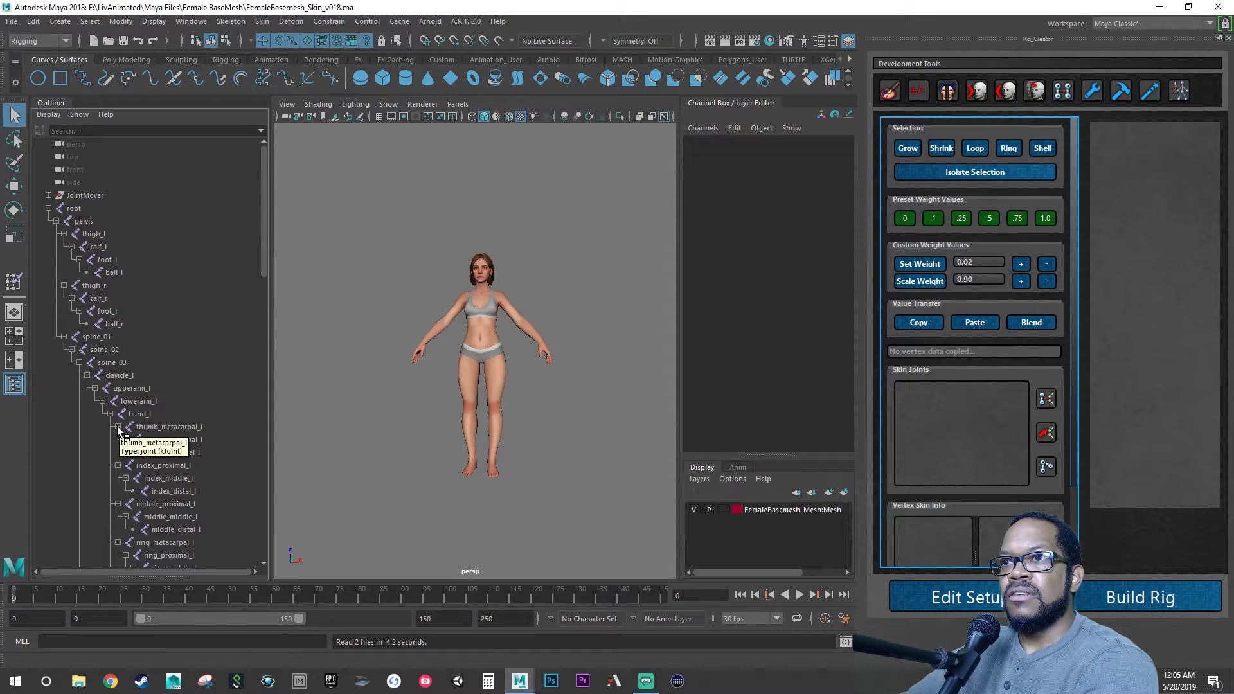
pyautogui.scroll(-15, 199, 333)
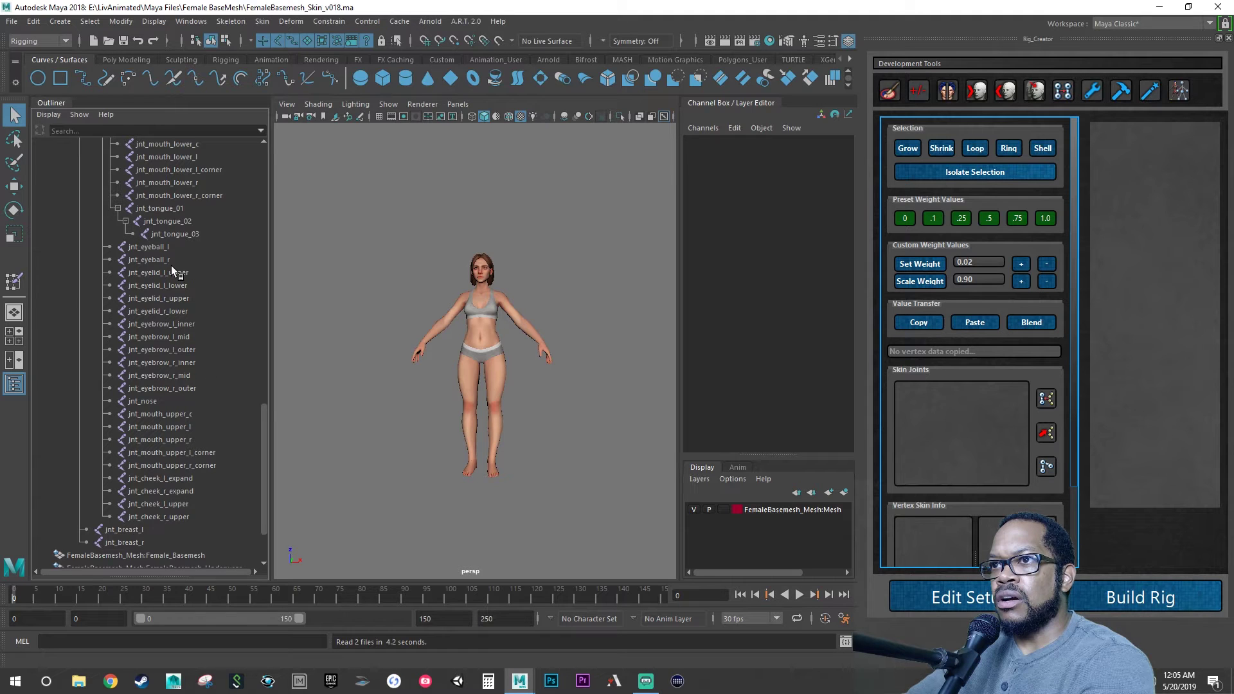
pyautogui.click(178, 323)
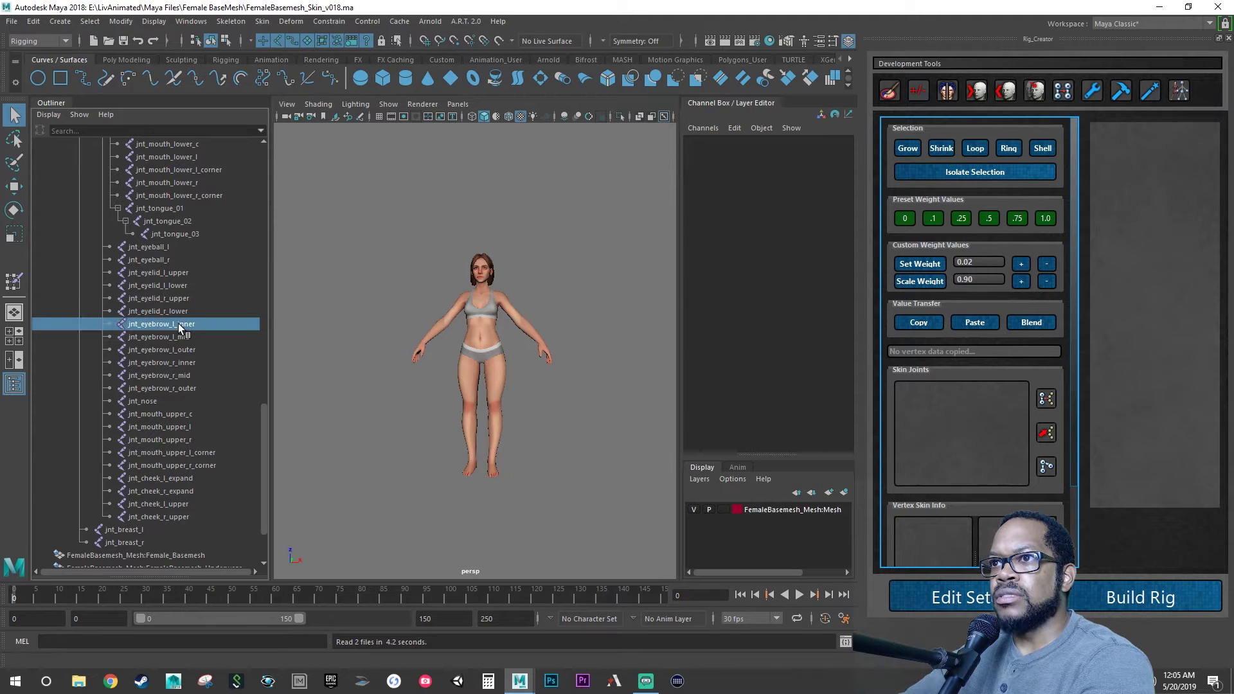
pyautogui.keyDown('shift'); pyautogui.click(178, 336); pyautogui.keyUp('shift')
pyautogui.keyDown('shift'); pyautogui.click(179, 348); pyautogui.keyUp('shift')
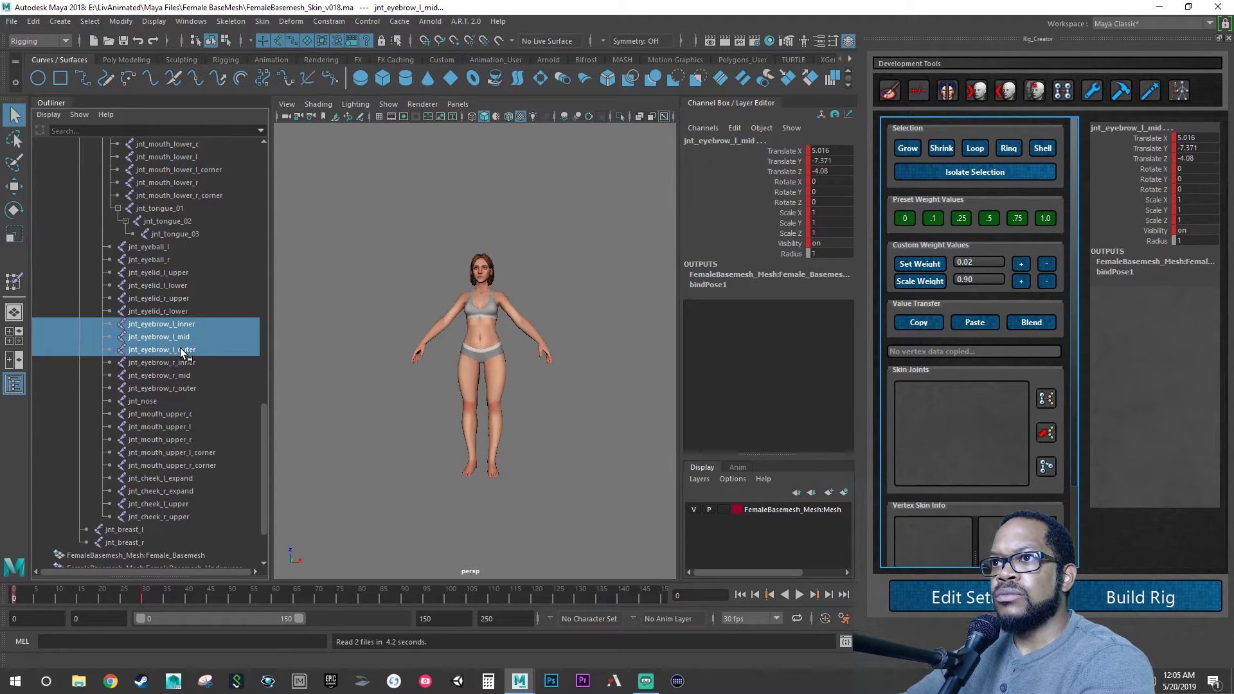
# Delete the eyebrow joints' keys at frame 30 and frame 0
pyautogui.click(143, 597)
pyautogui.rightClick(143, 598)
pyautogui.click(194, 431)
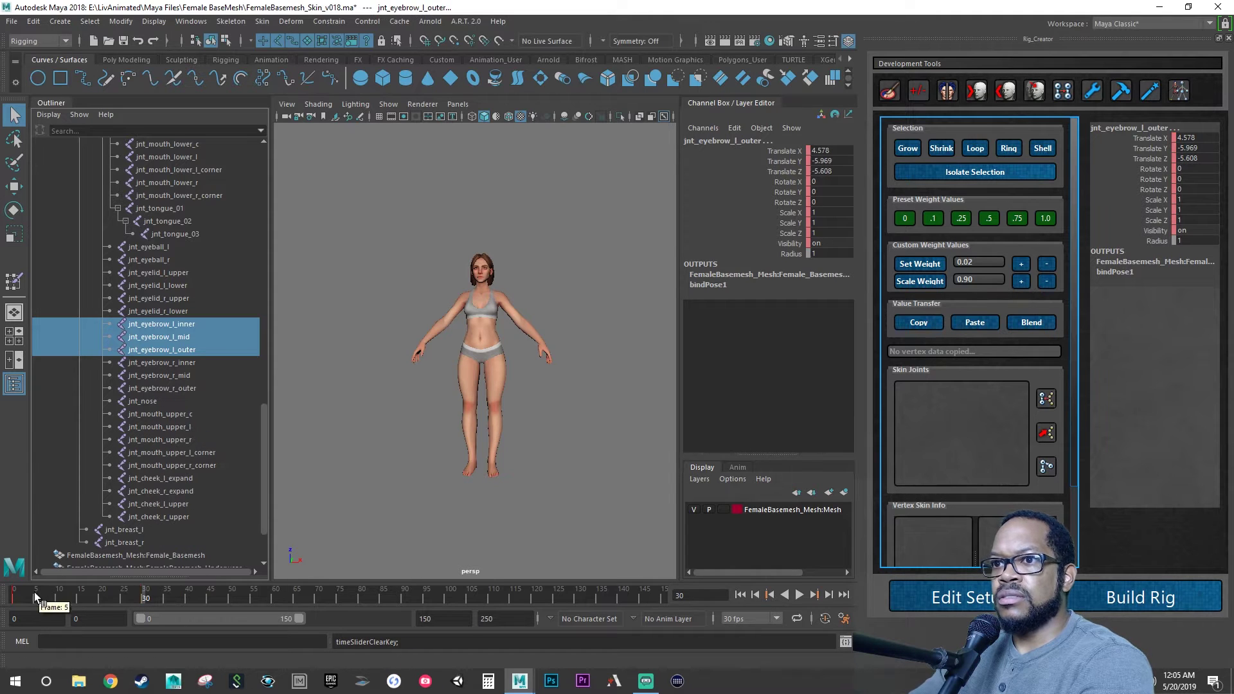
pyautogui.click(14, 598)
pyautogui.rightClick(14, 598)
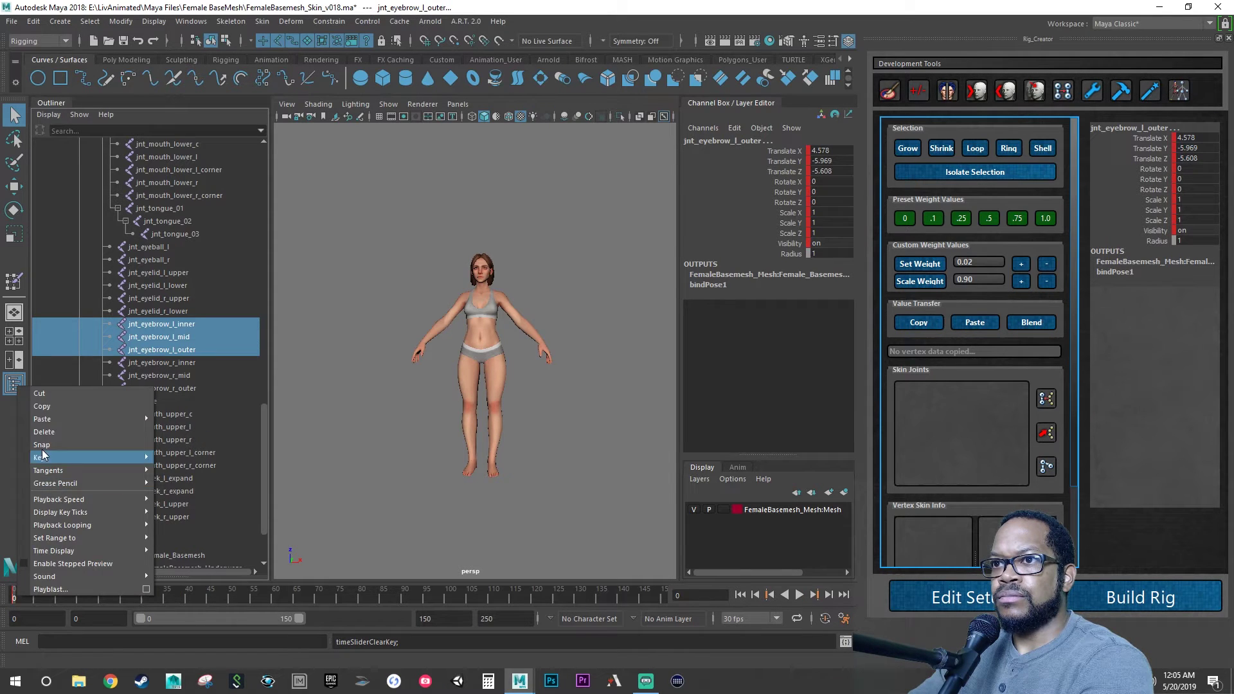
pyautogui.click(44, 431)
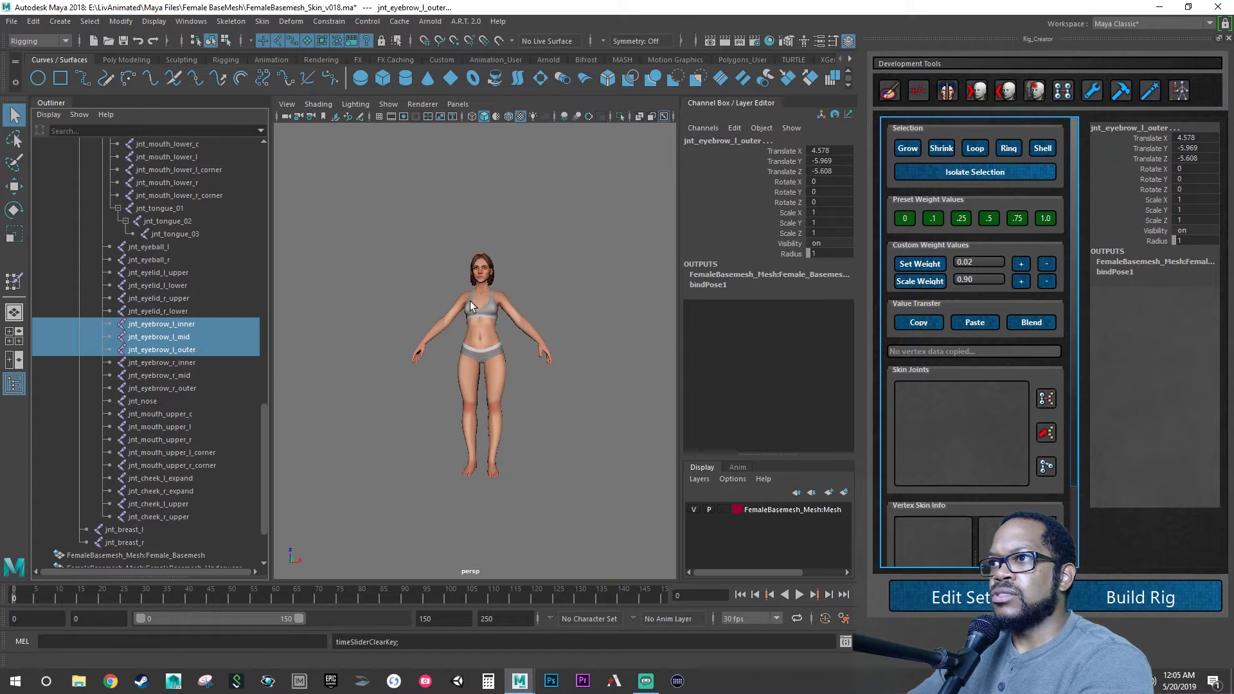
# Play back to check the face, deselect the joints, and save the scene
pyautogui.scroll(10, 469, 301)
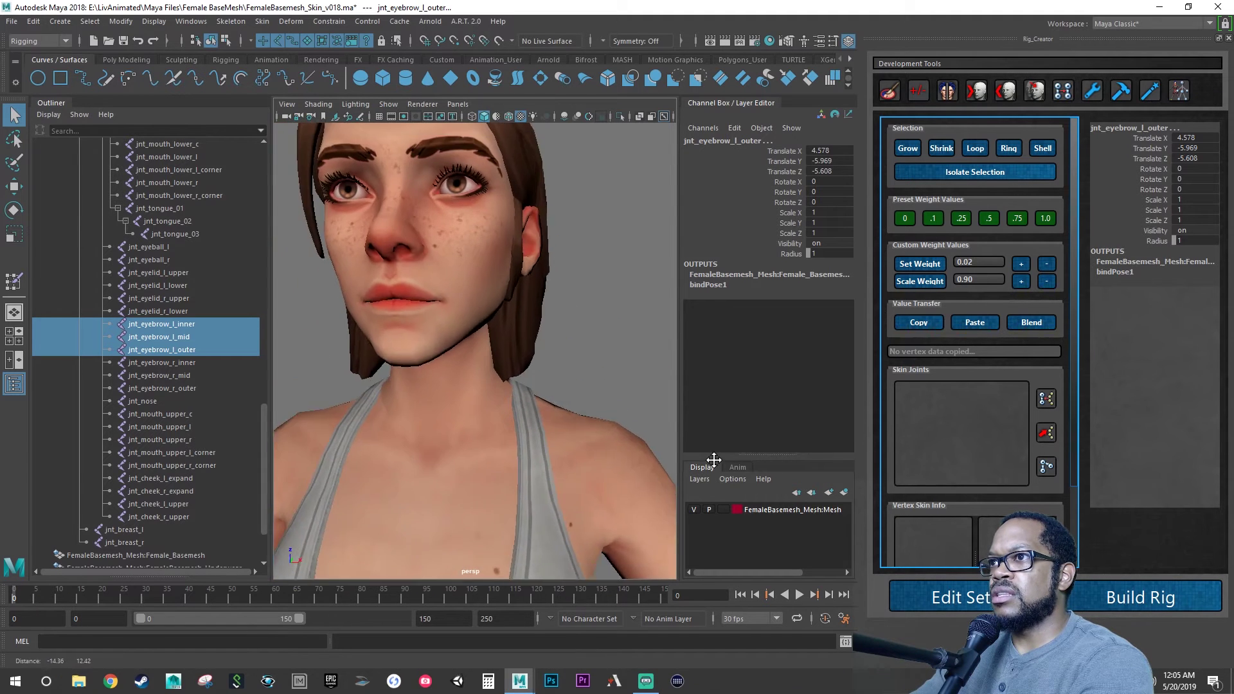
pyautogui.scroll(-5, 475, 353)
pyautogui.hotkey('alt', 'v')
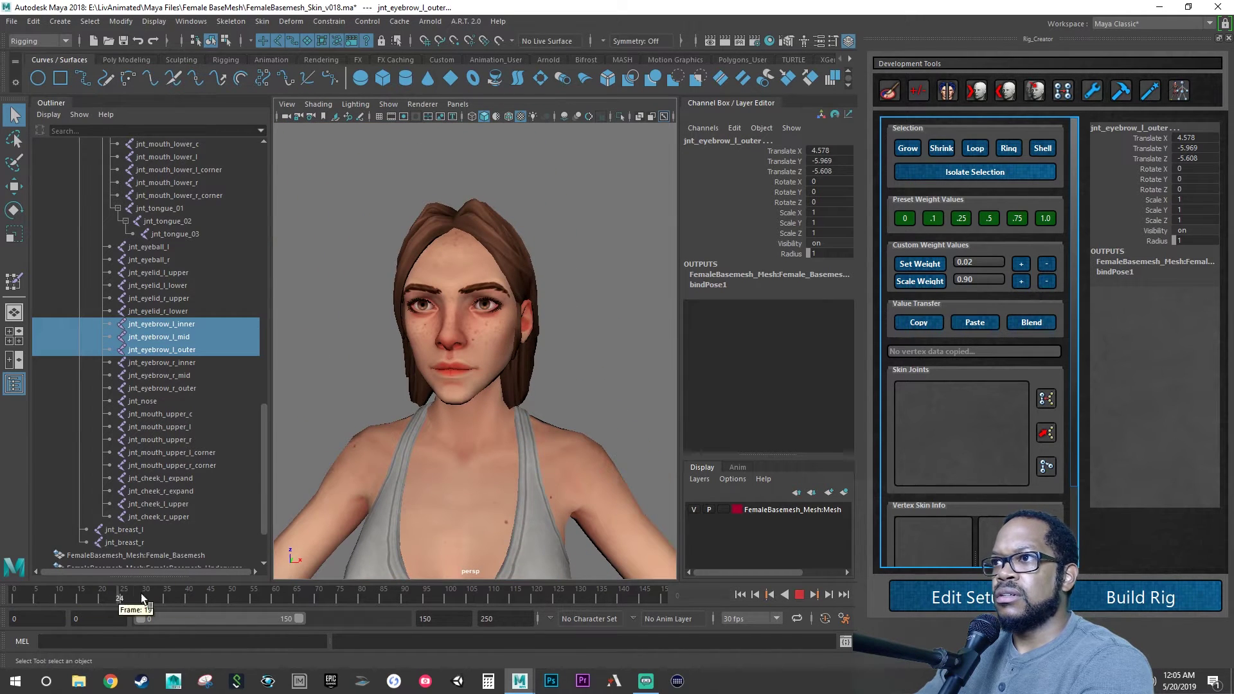
pyautogui.click(13, 594)
pyautogui.scroll(-2, 366, 424)
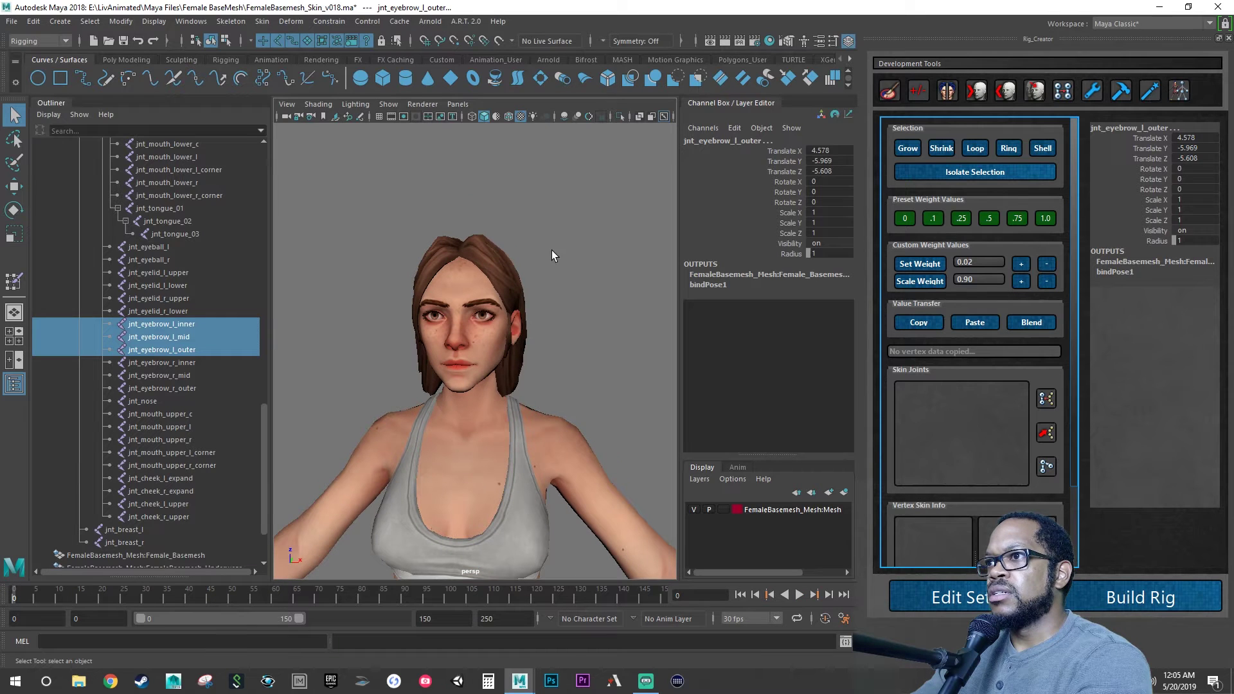
pyautogui.click(556, 243)
pyautogui.hotkey('ctrl', 's')
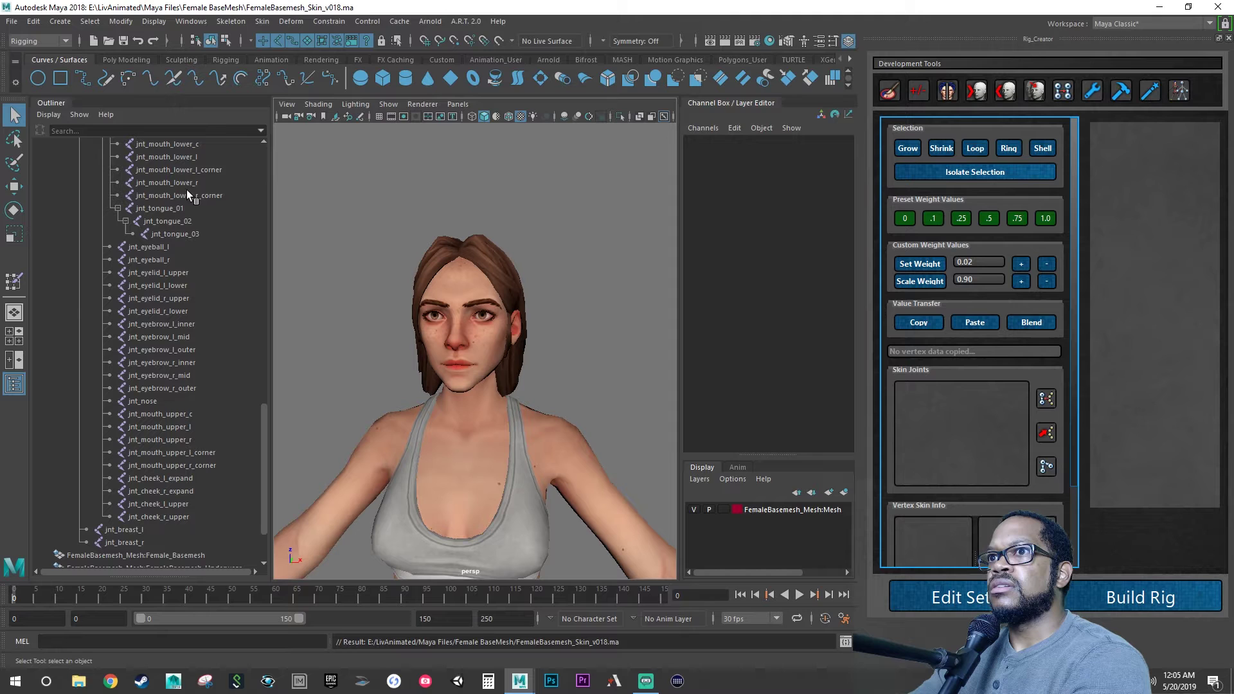
# Hide the scene hierarchy and select the character mesh
pyautogui.click(14, 384)
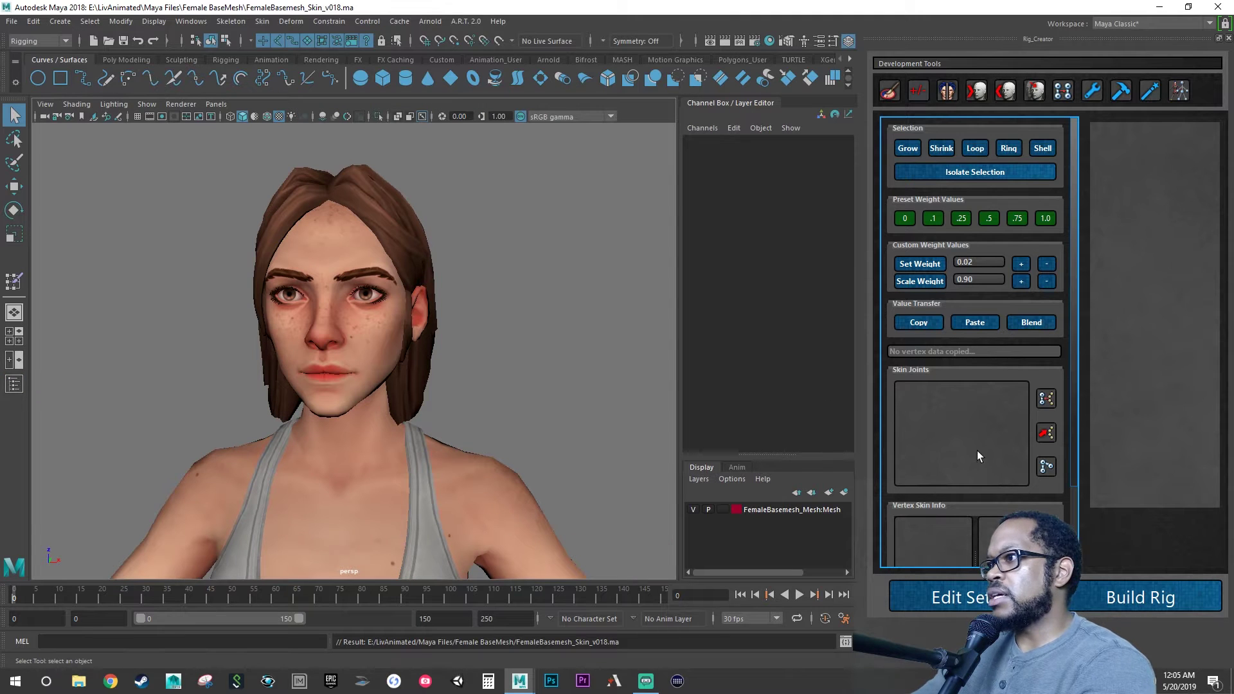
pyautogui.click(491, 480)
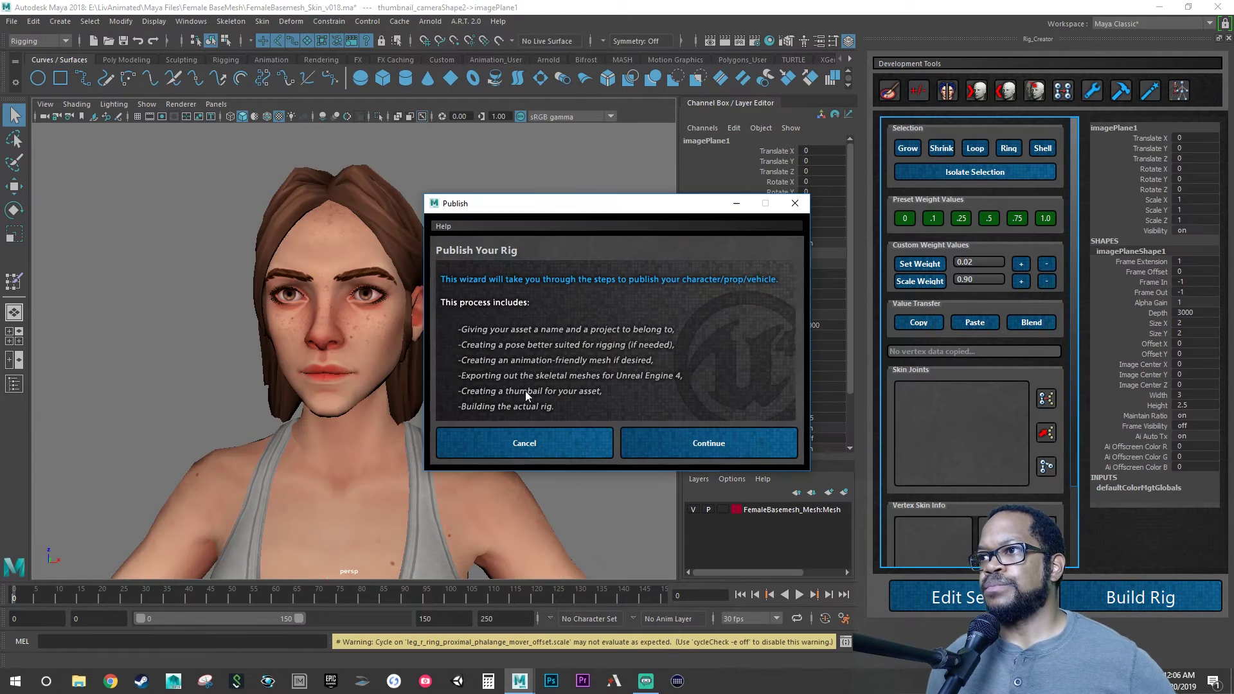
# Past the introduction, set group Female and asset Base_FemaleMesh, and overwrite the existing character
pyautogui.click(686, 442)
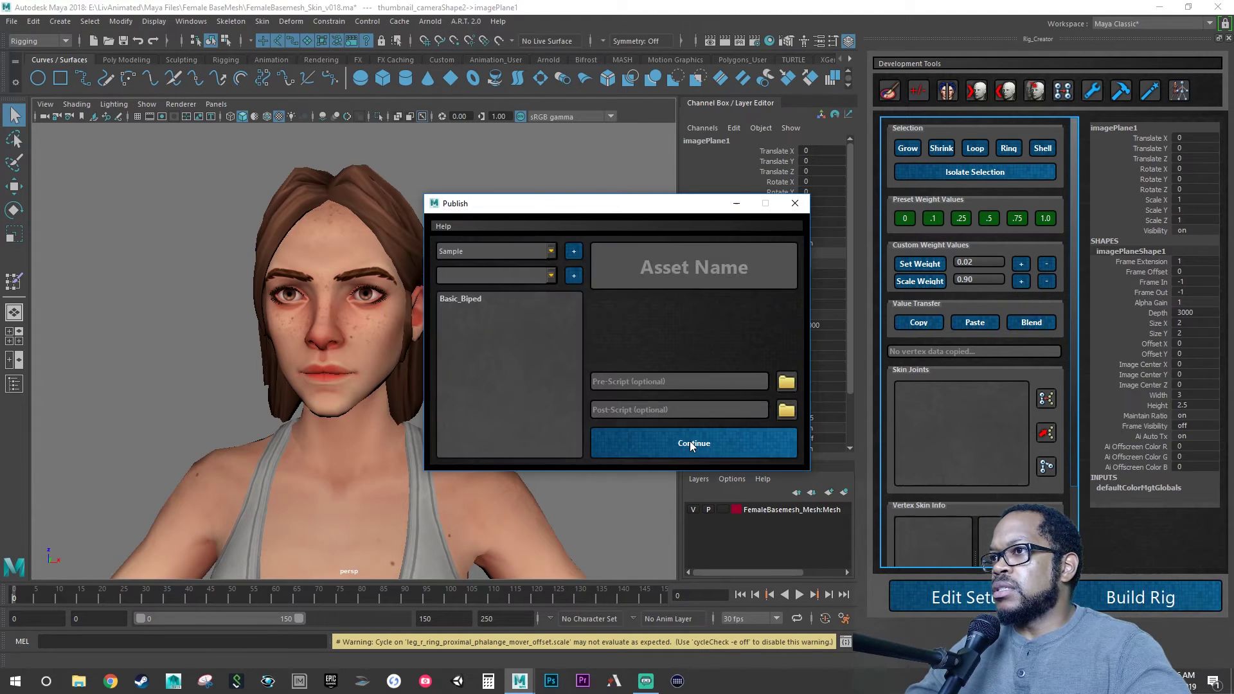
pyautogui.click(553, 276)
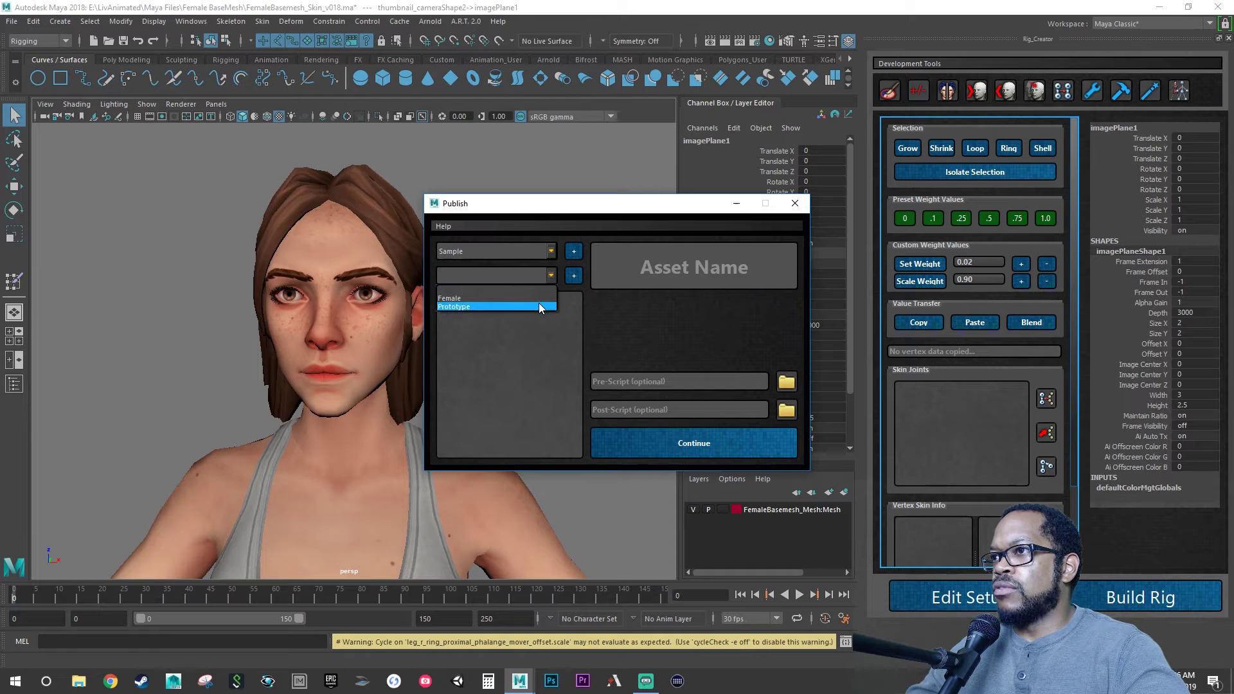
pyautogui.click(540, 301)
pyautogui.click(526, 299)
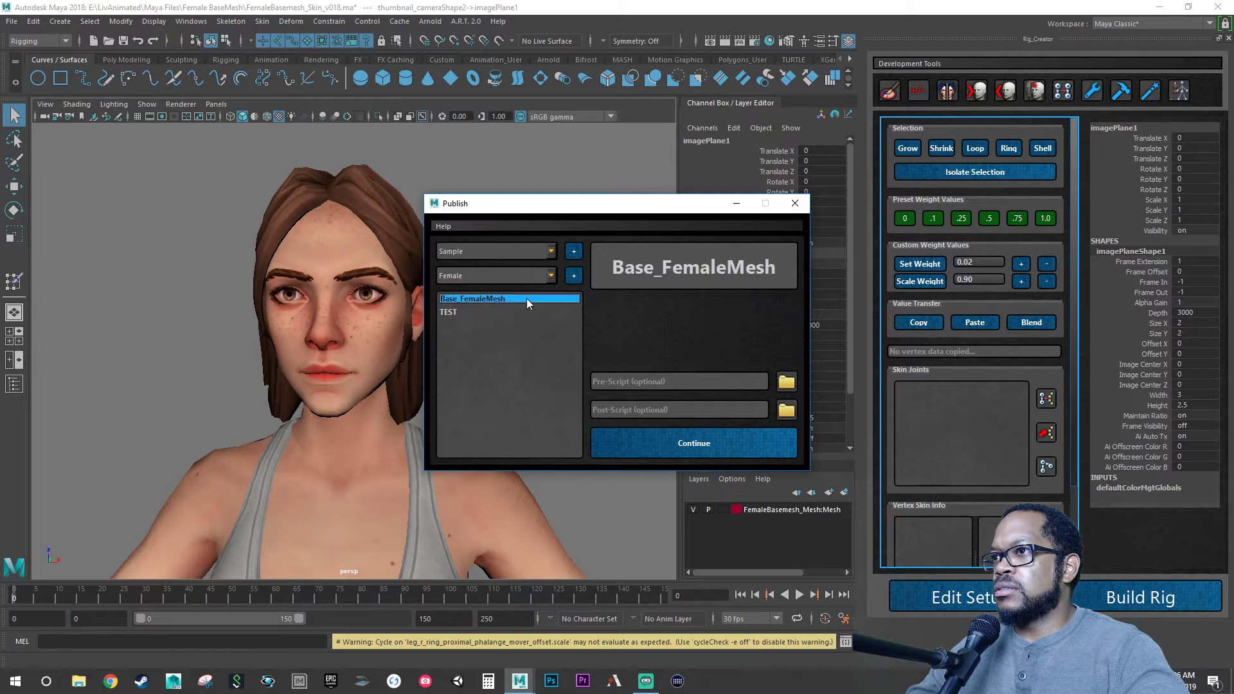
pyautogui.click(714, 442)
pyautogui.click(589, 348)
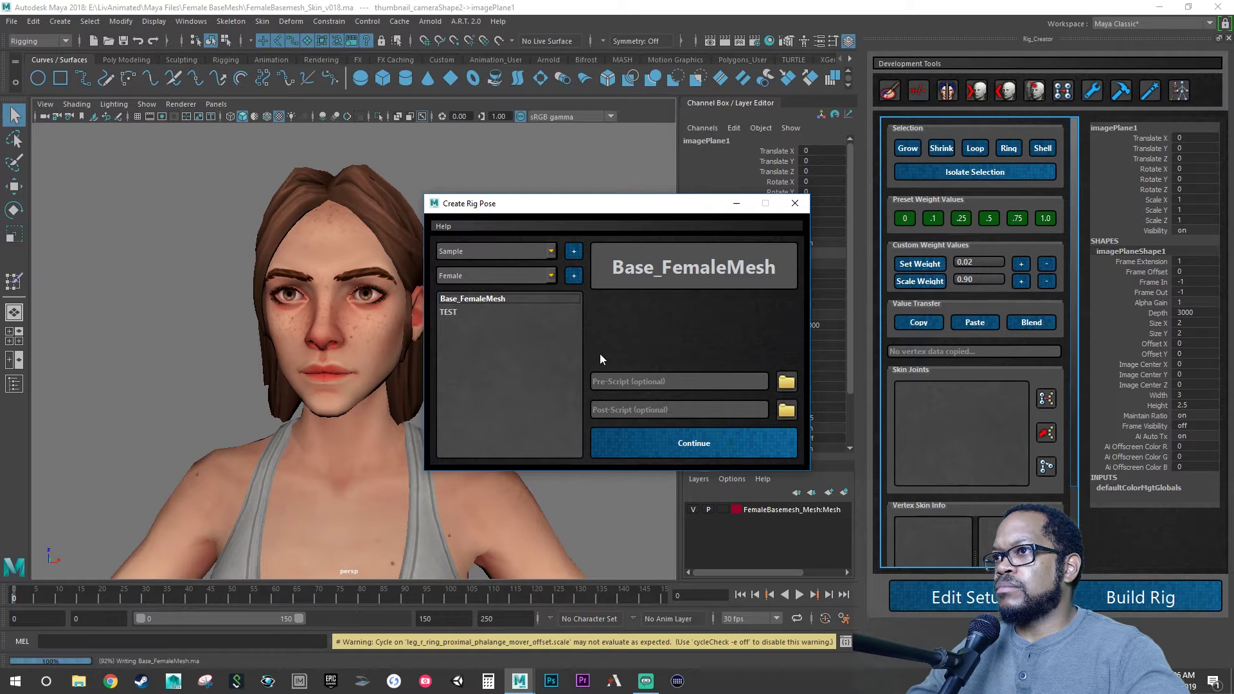
# Push the arm_l, arm_r, leg_l and leg_r pose sliders fully right for a T-pose
pyautogui.click(468, 251)
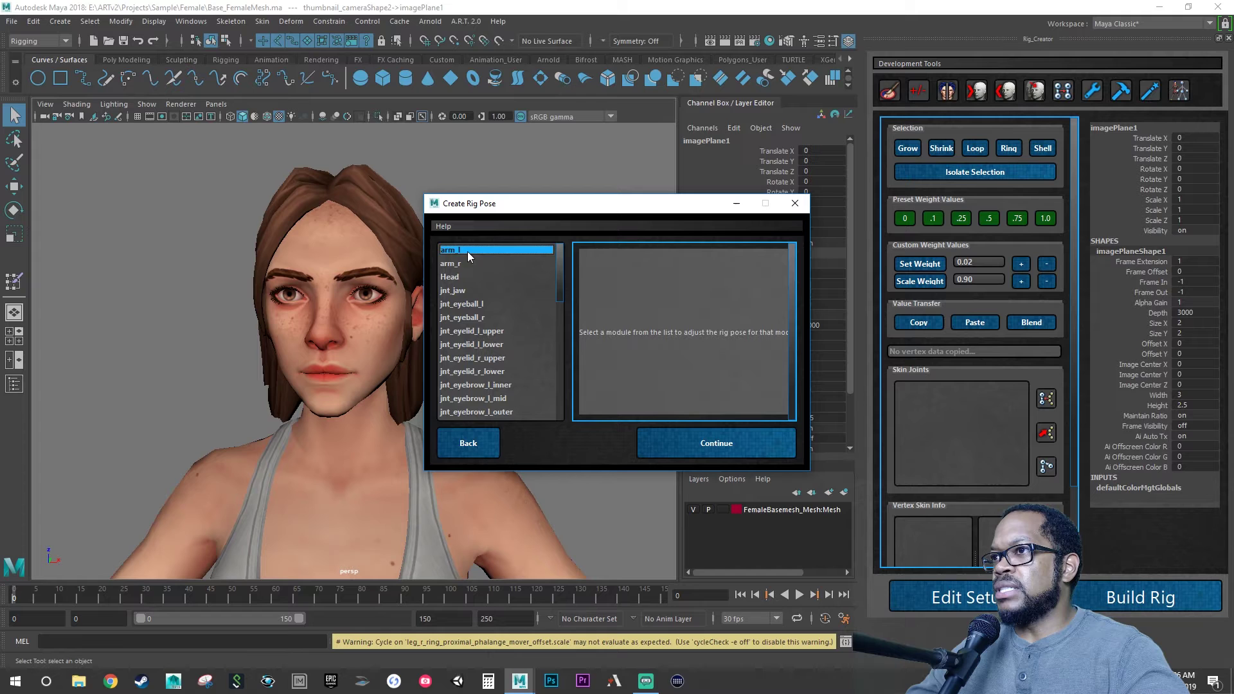
pyautogui.keyDown('alt'); pyautogui.moveTo(424, 508); pyautogui.dragTo(230, 414, button='right'); pyautogui.keyUp('alt')
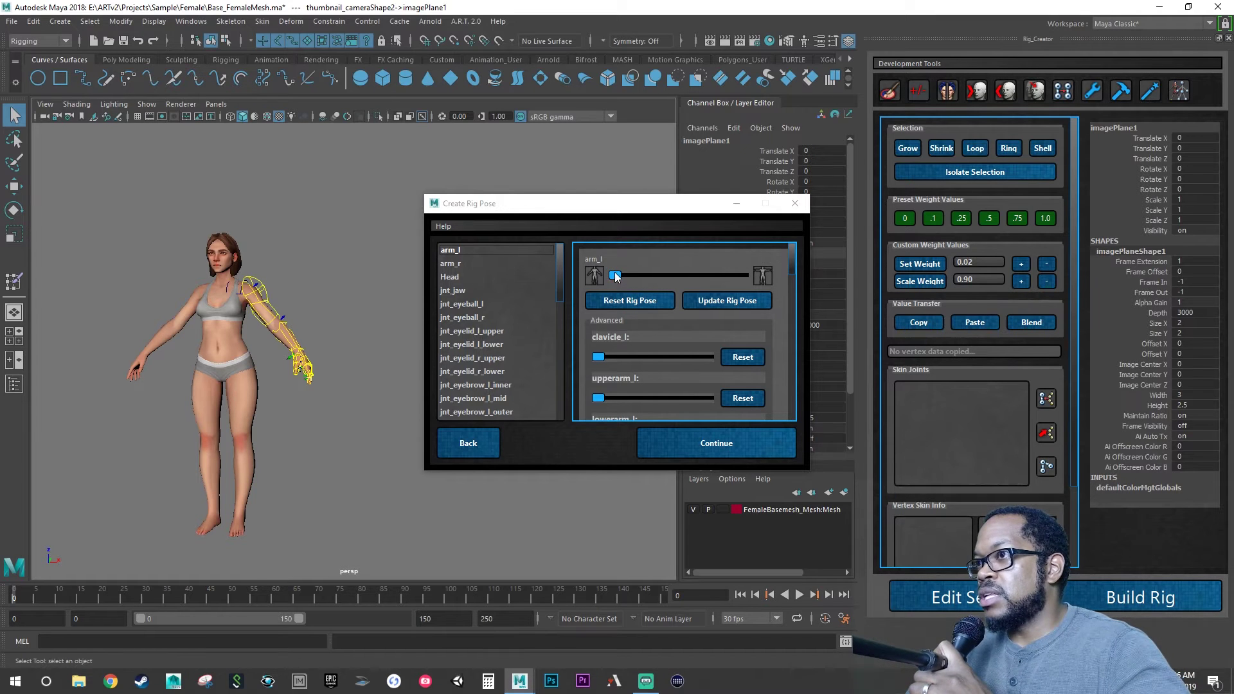
pyautogui.moveTo(614, 271); pyautogui.dragTo(787, 290)
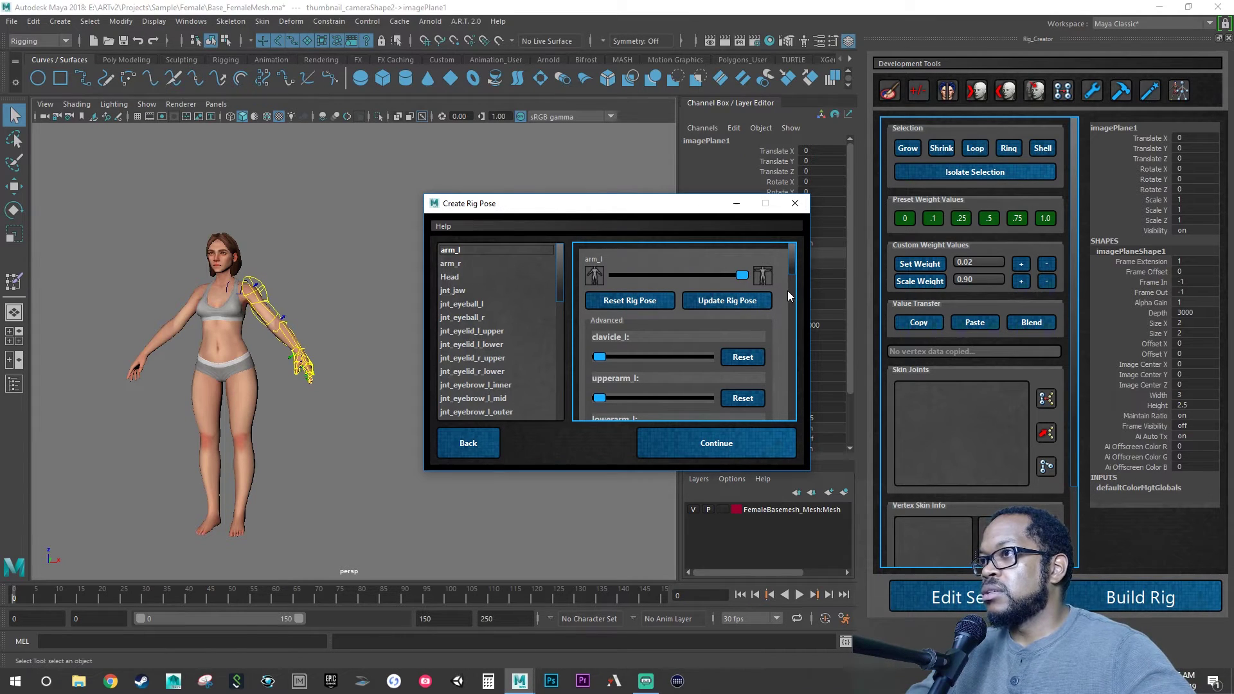
pyautogui.click(457, 263)
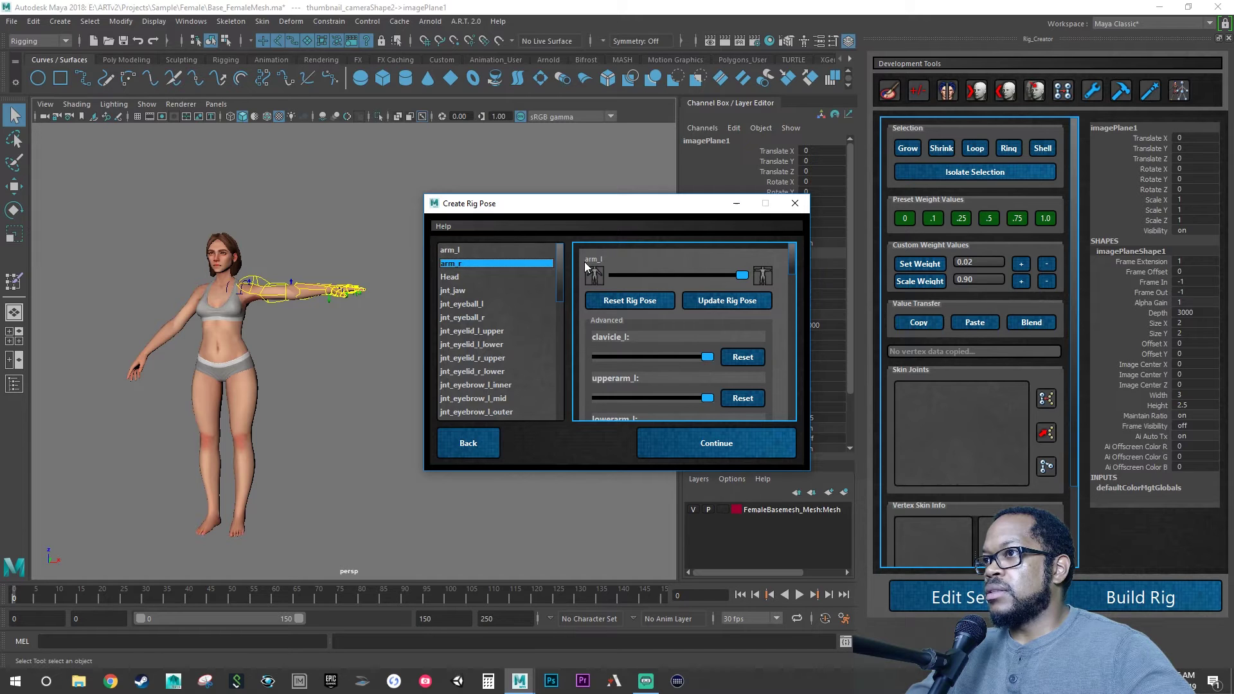
pyautogui.moveTo(636, 275); pyautogui.dragTo(648, 279)
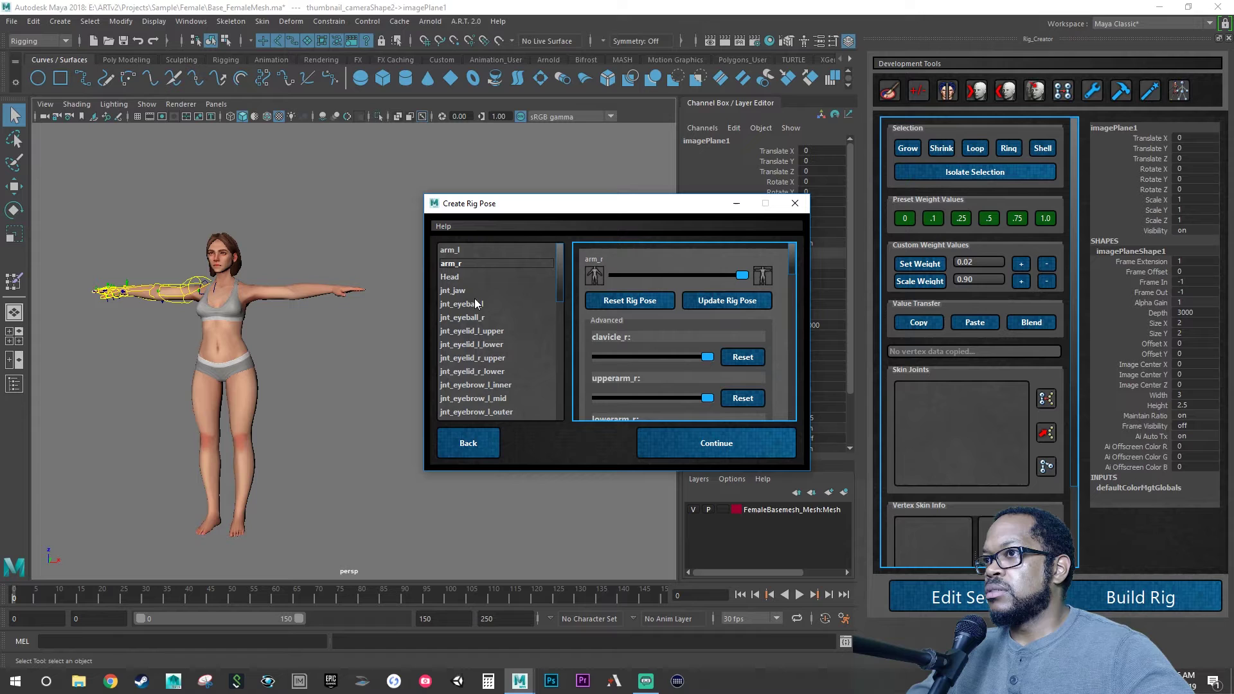
pyautogui.scroll(-10, 495, 329)
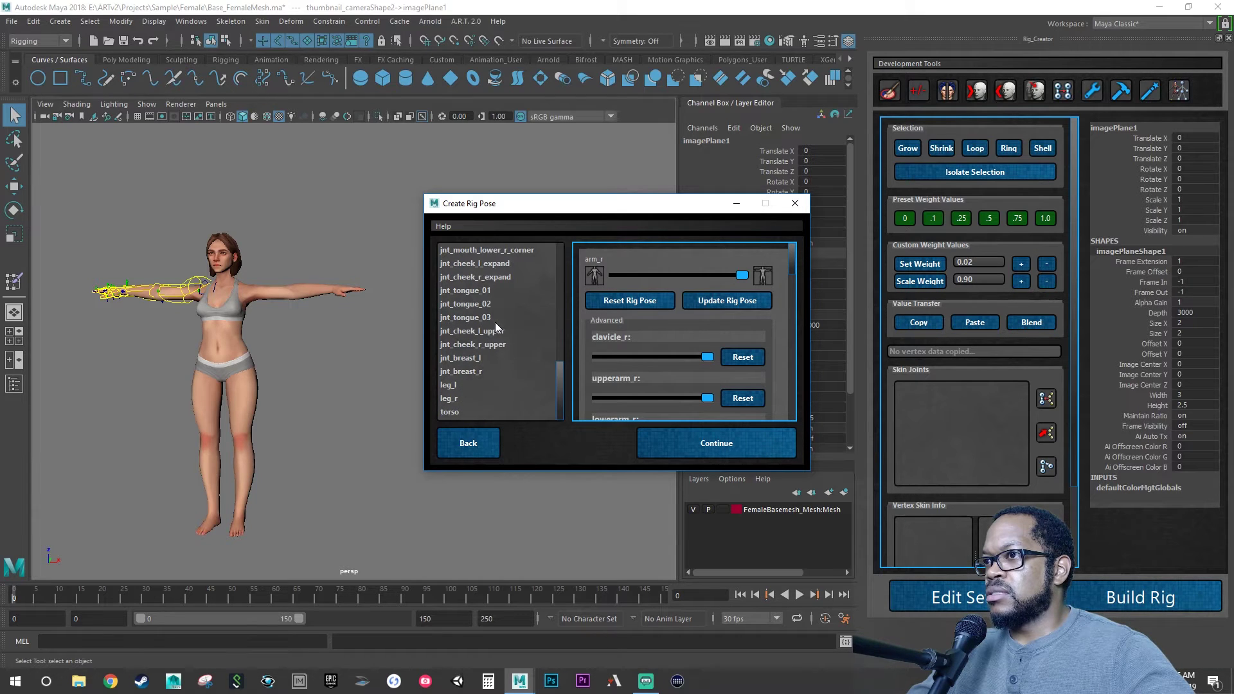
pyautogui.click(465, 385)
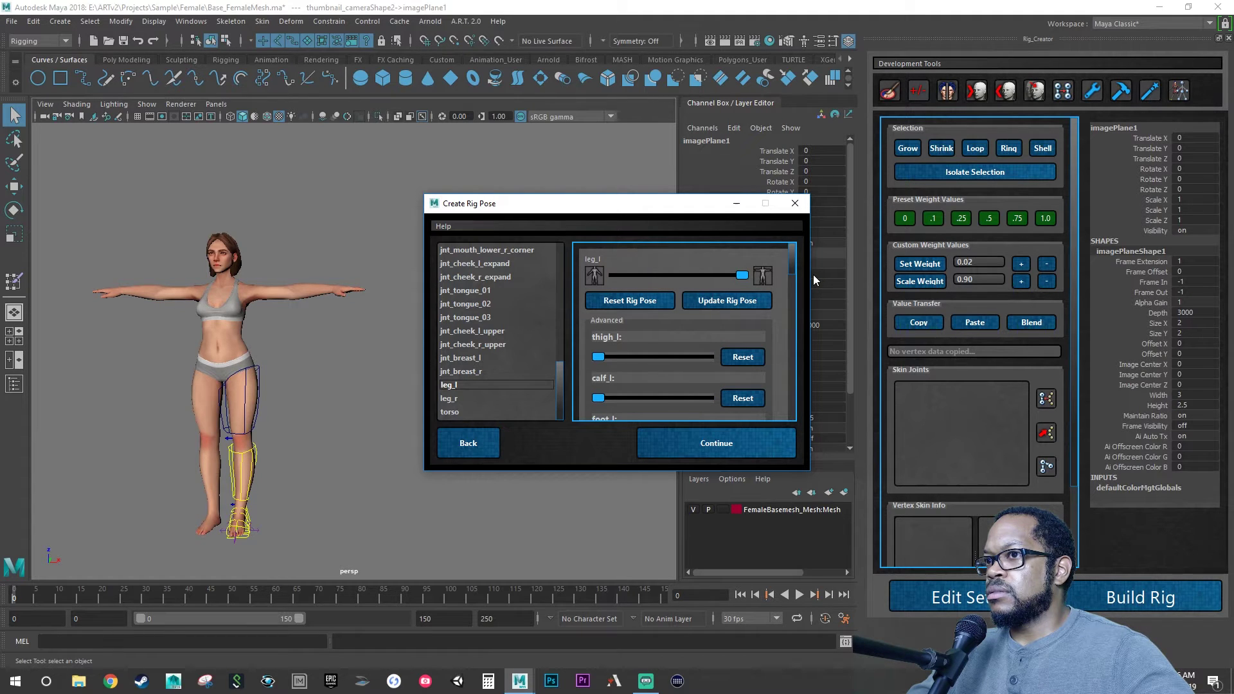
pyautogui.click(461, 399)
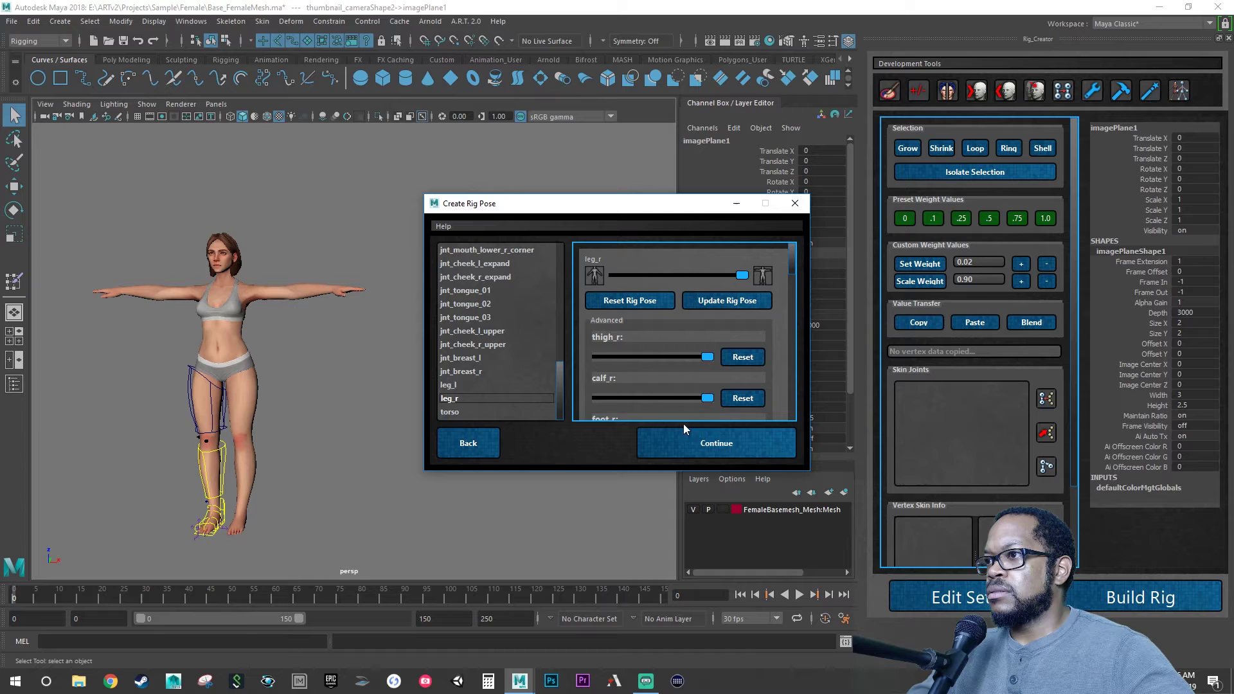
# Accept the rig pose, skip the animation mesh, and frame the full body in the thumbnail
pyautogui.click(694, 449)
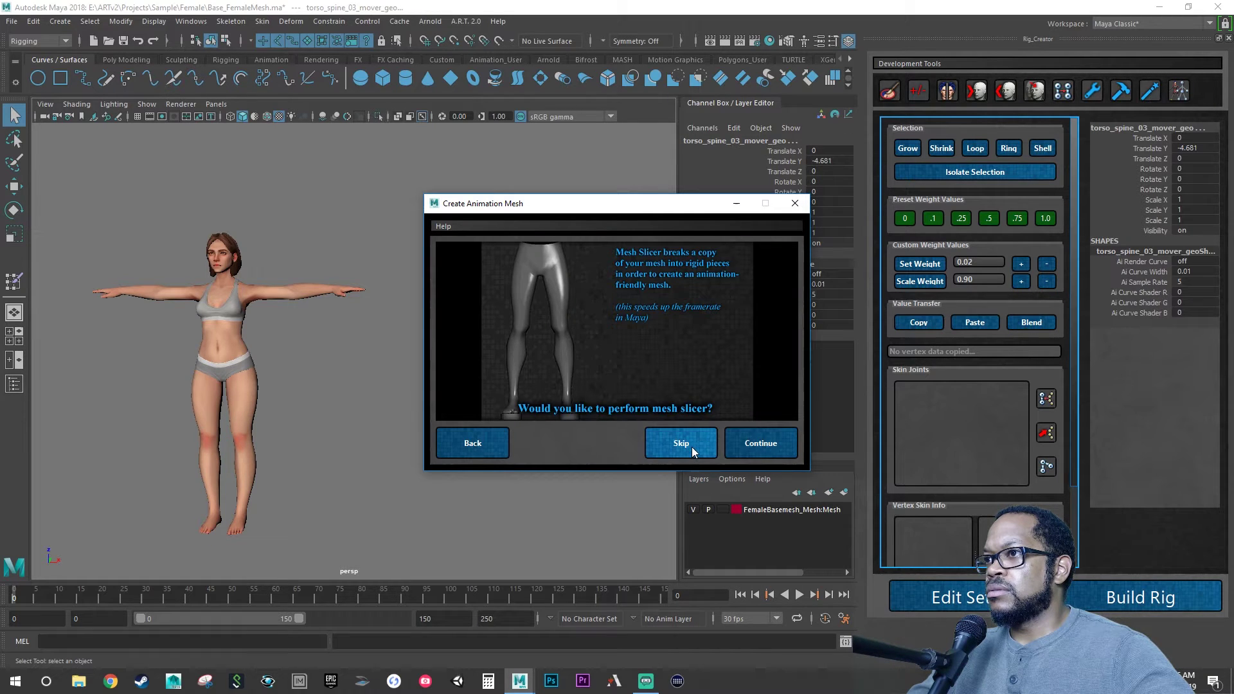
pyautogui.click(682, 443)
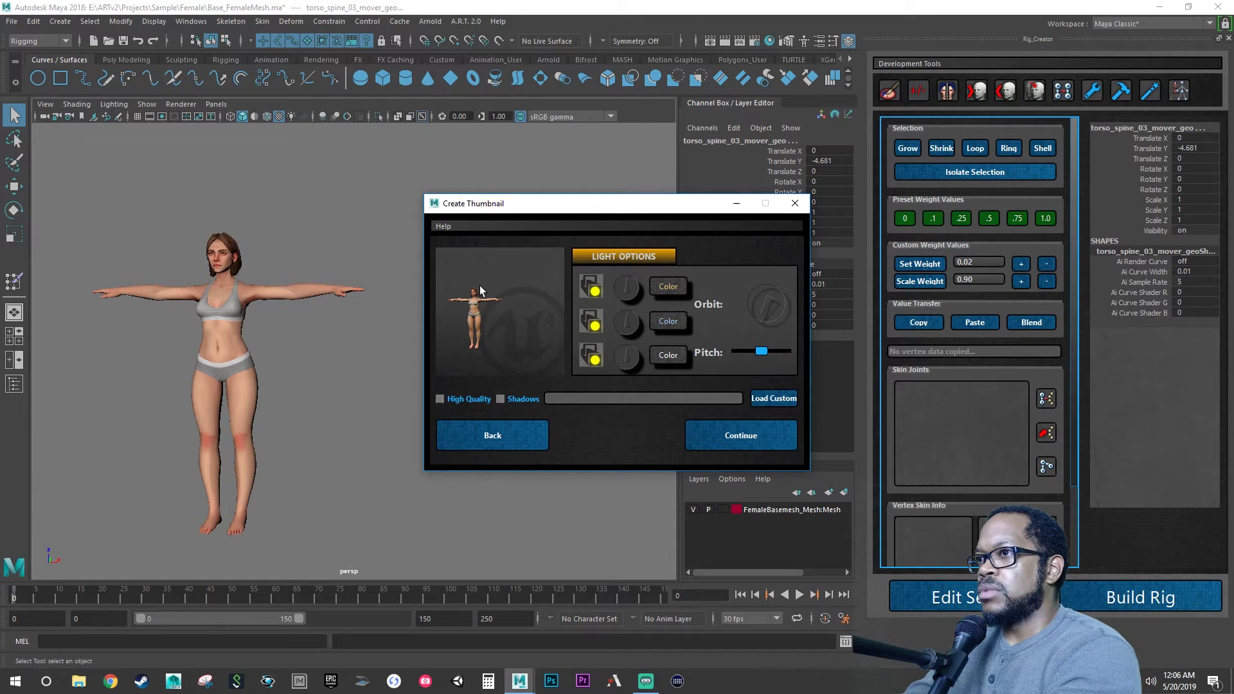
pyautogui.keyDown('alt'); pyautogui.moveTo(505, 302); pyautogui.dragTo(489, 323, button='middle'); pyautogui.keyUp('alt')
pyautogui.keyDown('alt'); pyautogui.moveTo(489, 323); pyautogui.dragTo(565, 305, button='right'); pyautogui.keyUp('alt')
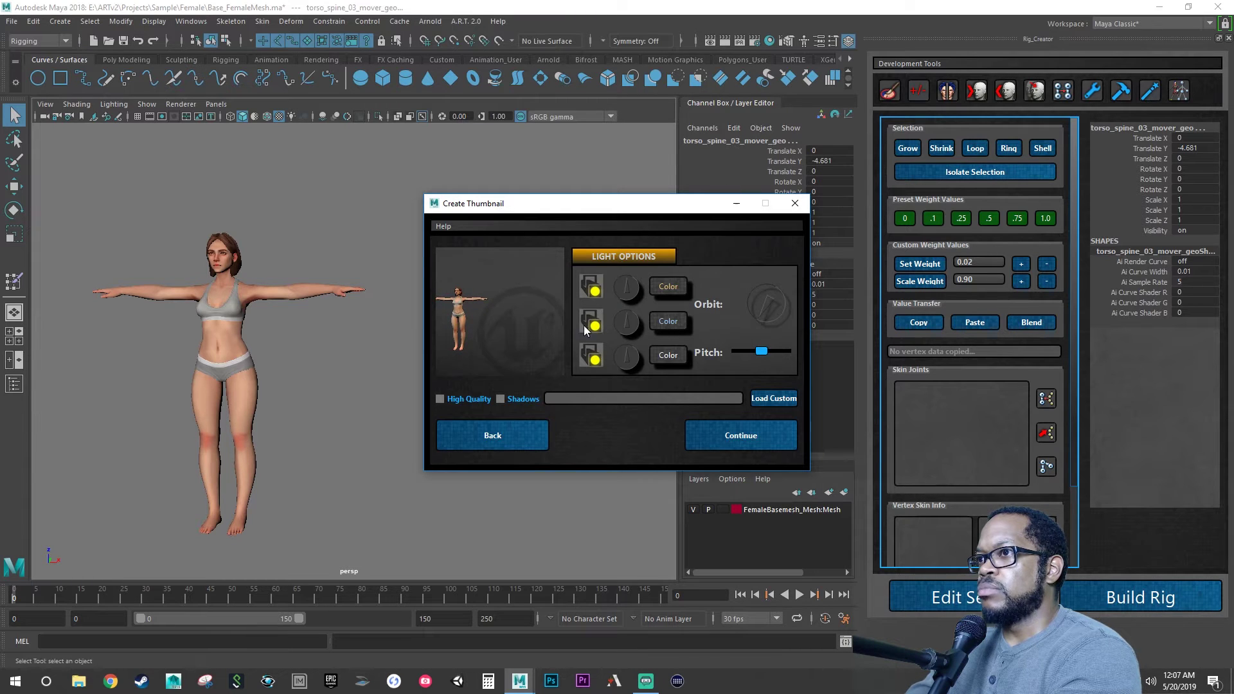
pyautogui.keyDown('alt'); pyautogui.moveTo(498, 270); pyautogui.dragTo(542, 324, button='right'); pyautogui.keyUp('alt')
pyautogui.keyDown('alt'); pyautogui.moveTo(542, 324); pyautogui.dragTo(519, 321, button='middle'); pyautogui.keyUp('alt')
pyautogui.keyDown('alt'); pyautogui.moveTo(519, 321); pyautogui.dragTo(534, 257, button='right'); pyautogui.keyUp('alt')
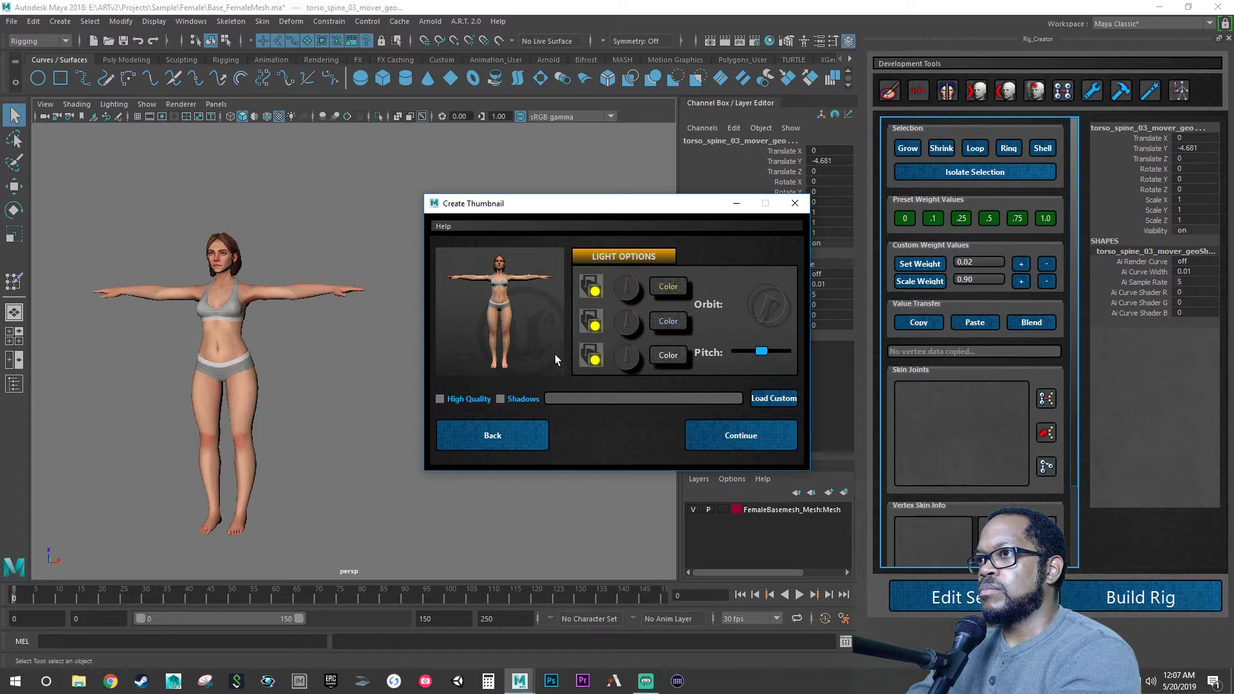
# Continue to the build summary with the new thumbnail
pyautogui.click(722, 435)
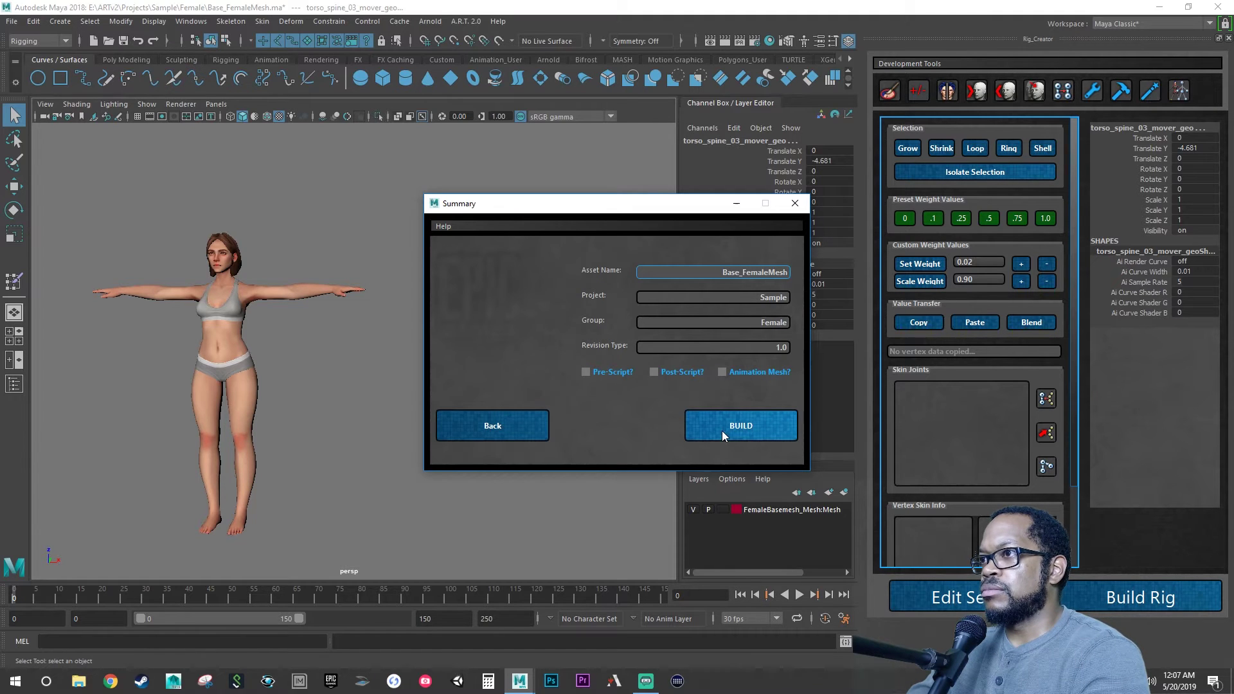
pyautogui.click(508, 427)
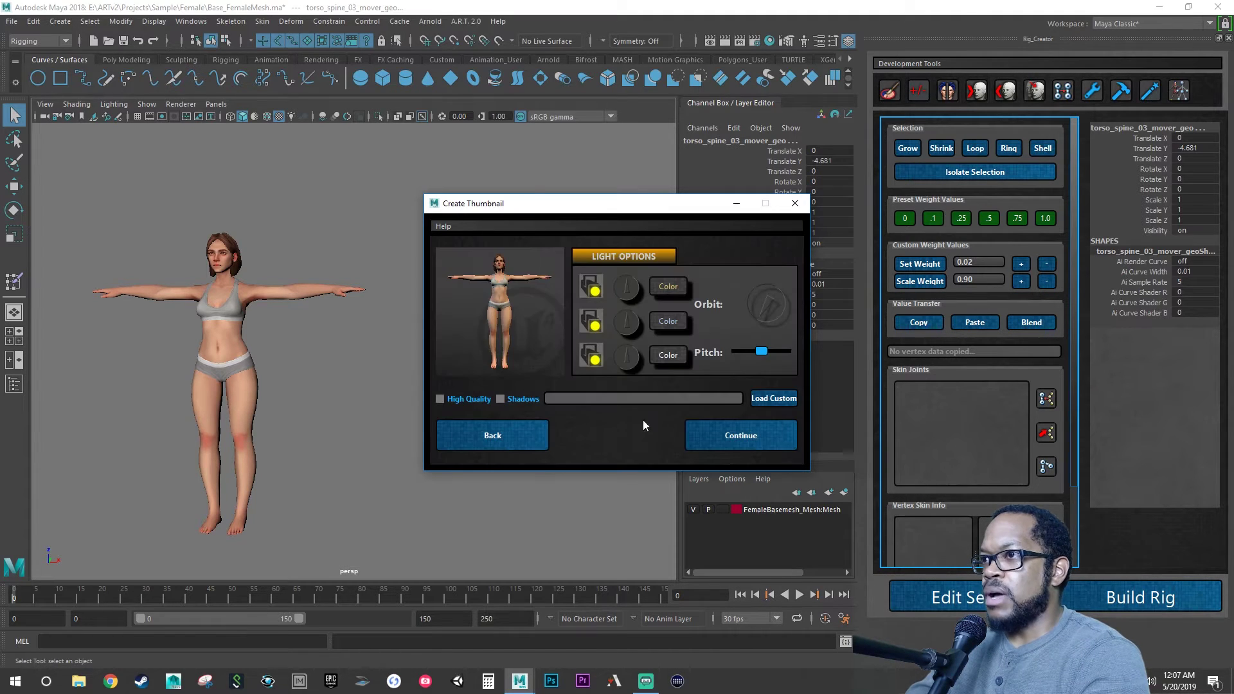
pyautogui.click(722, 426)
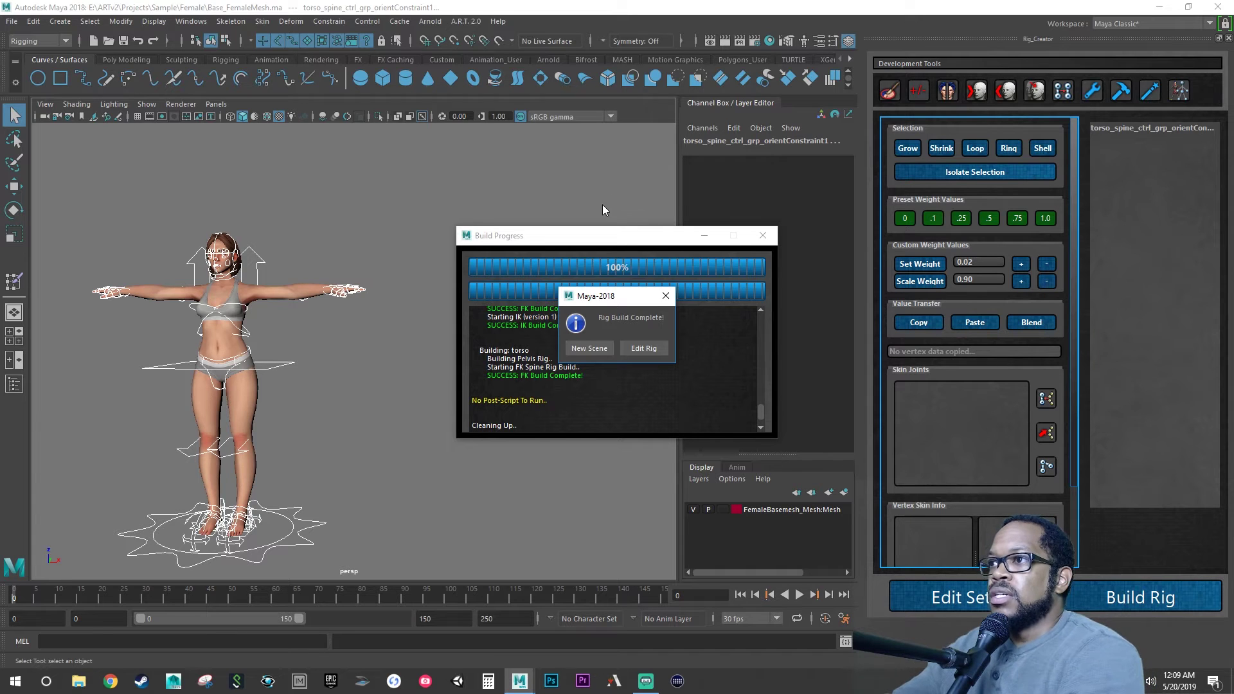
# Start a new scene and add the Base_FemaleMesh rig from the Female group for animation
pyautogui.click(589, 348)
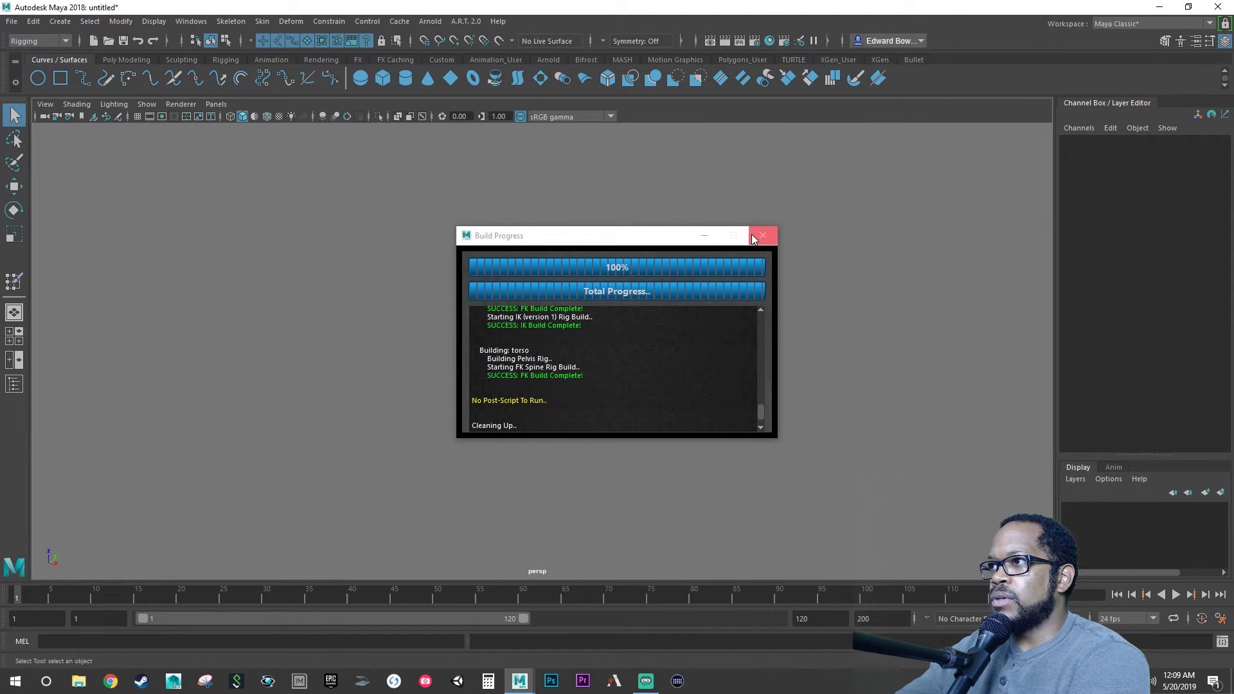
pyautogui.click(756, 235)
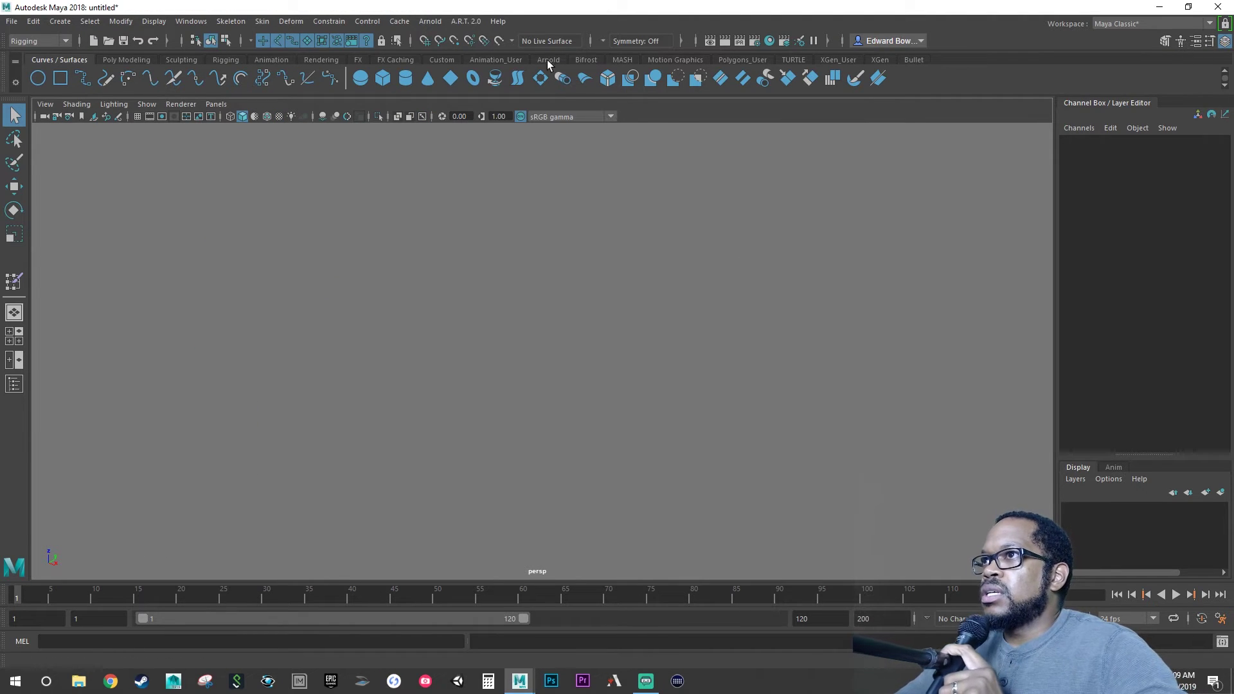
pyautogui.click(469, 21)
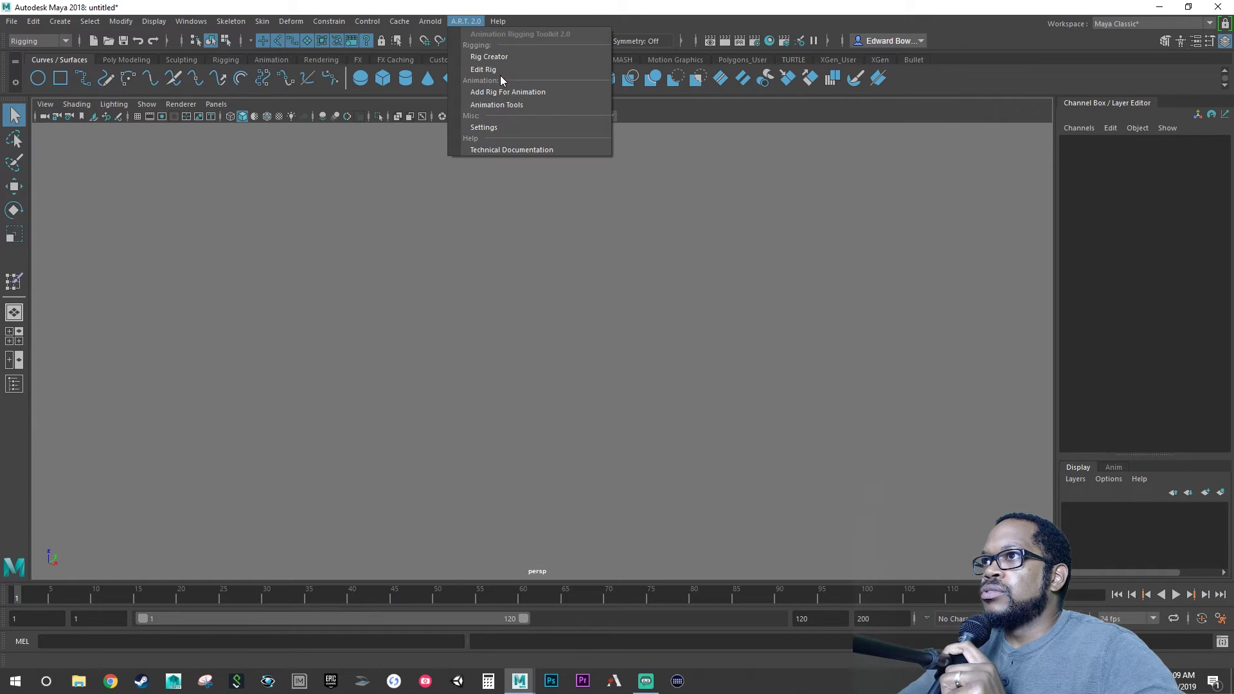
pyautogui.click(509, 92)
pyautogui.click(579, 286)
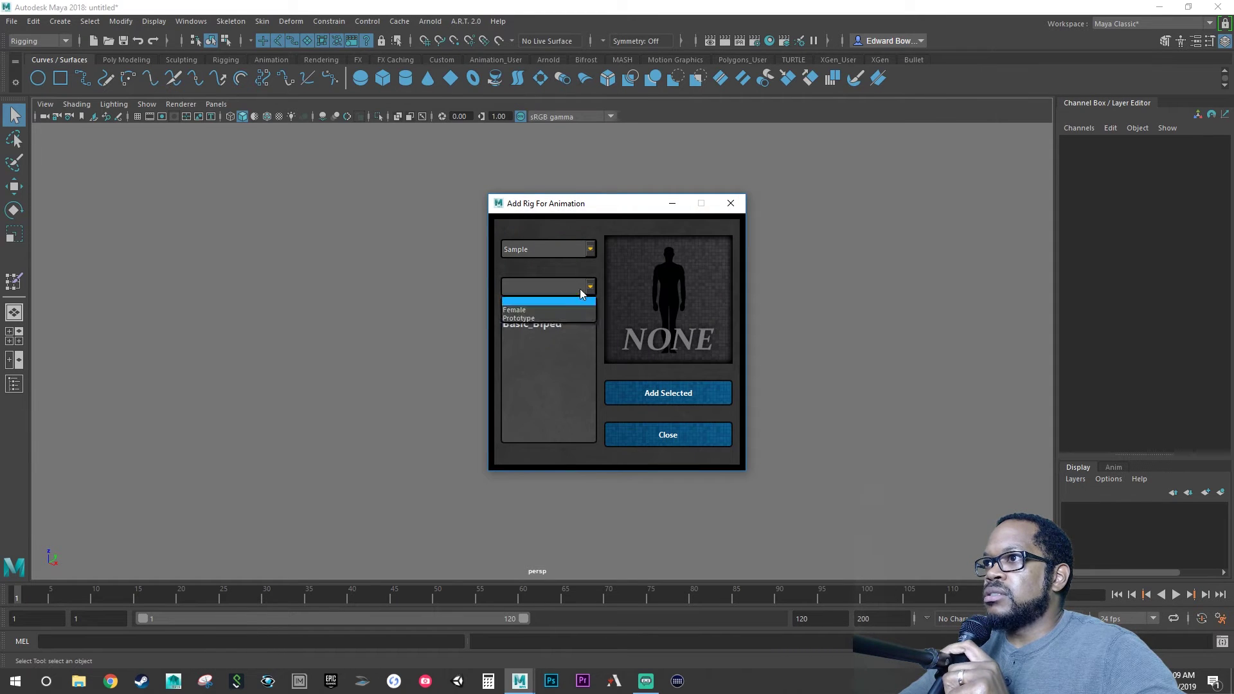
pyautogui.click(570, 311)
pyautogui.click(571, 325)
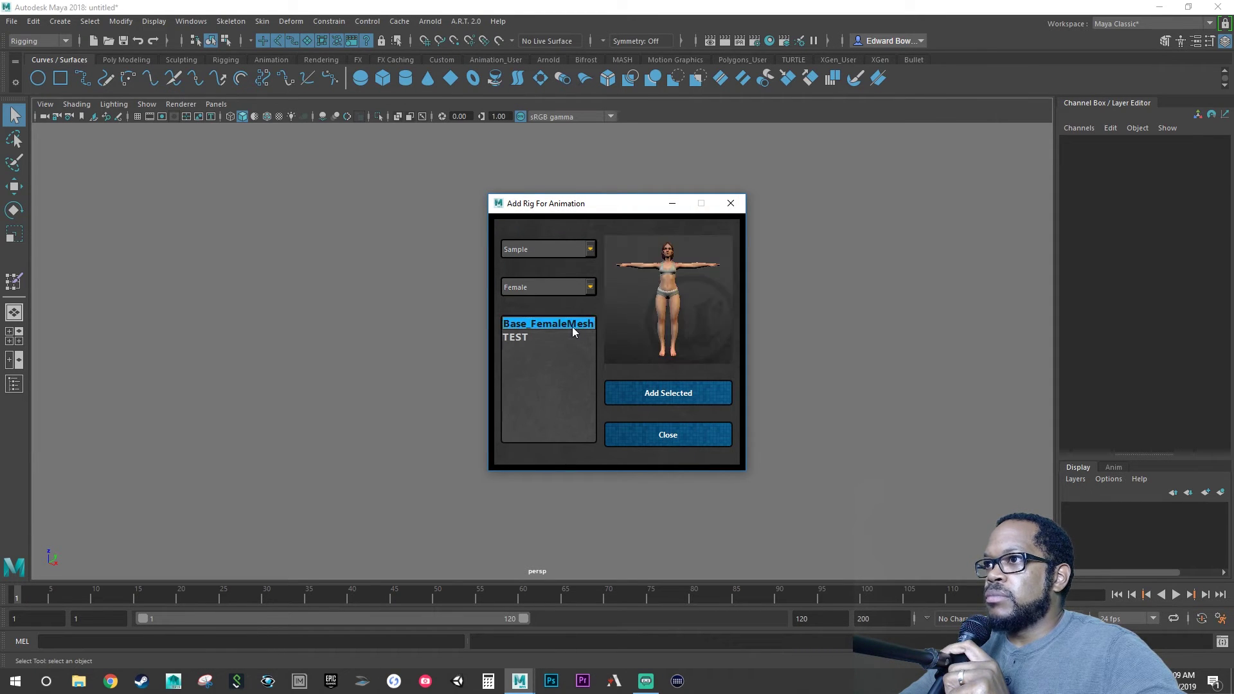
pyautogui.click(652, 393)
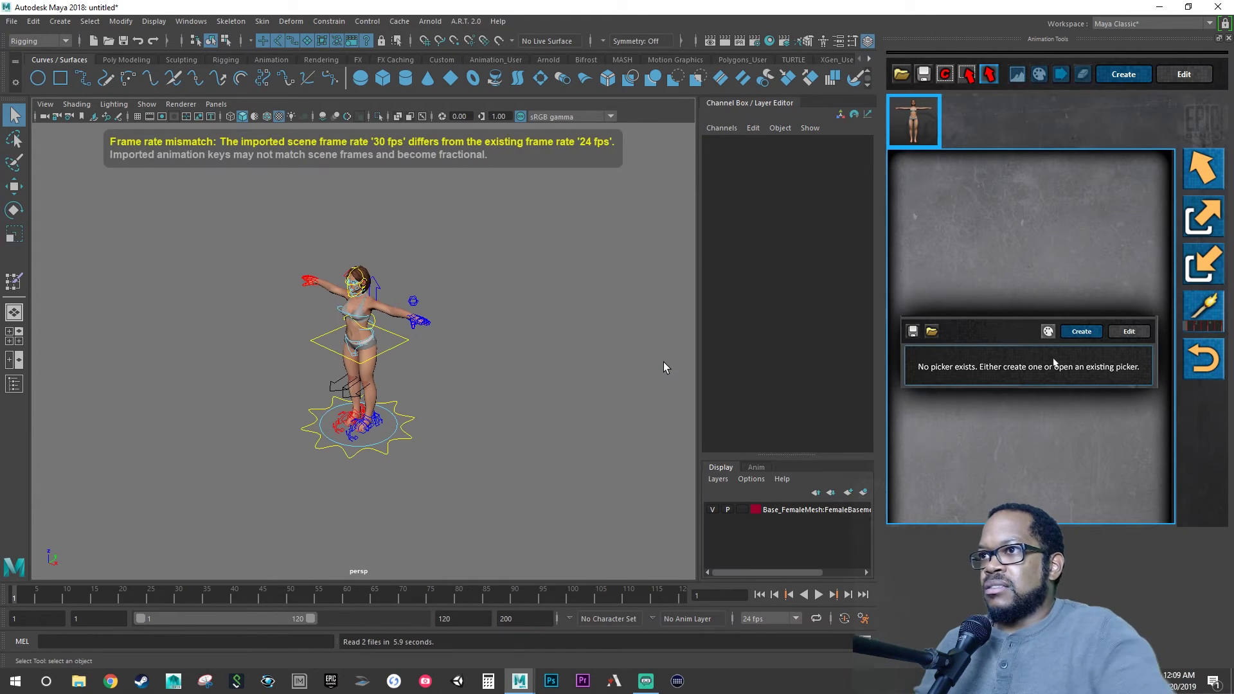
# Load the saved Base_FemaleMesh.picker file into the Animation Tools picker
pyautogui.click(901, 74)
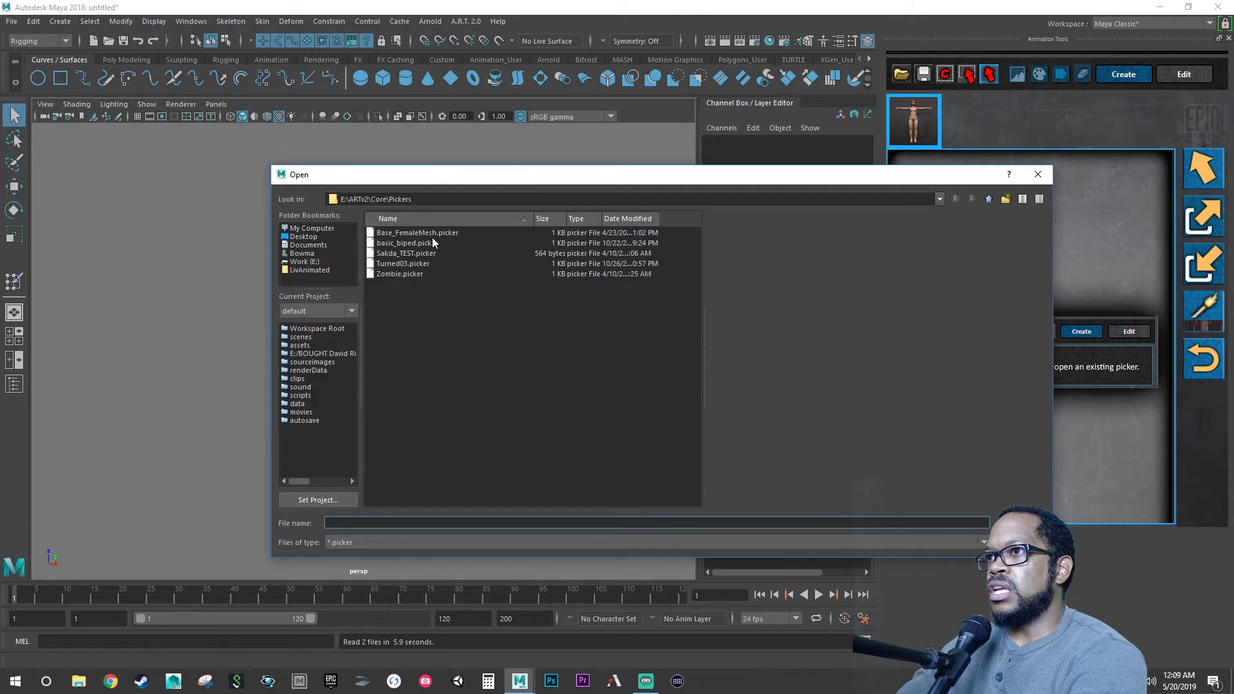
pyautogui.doubleClick(434, 232)
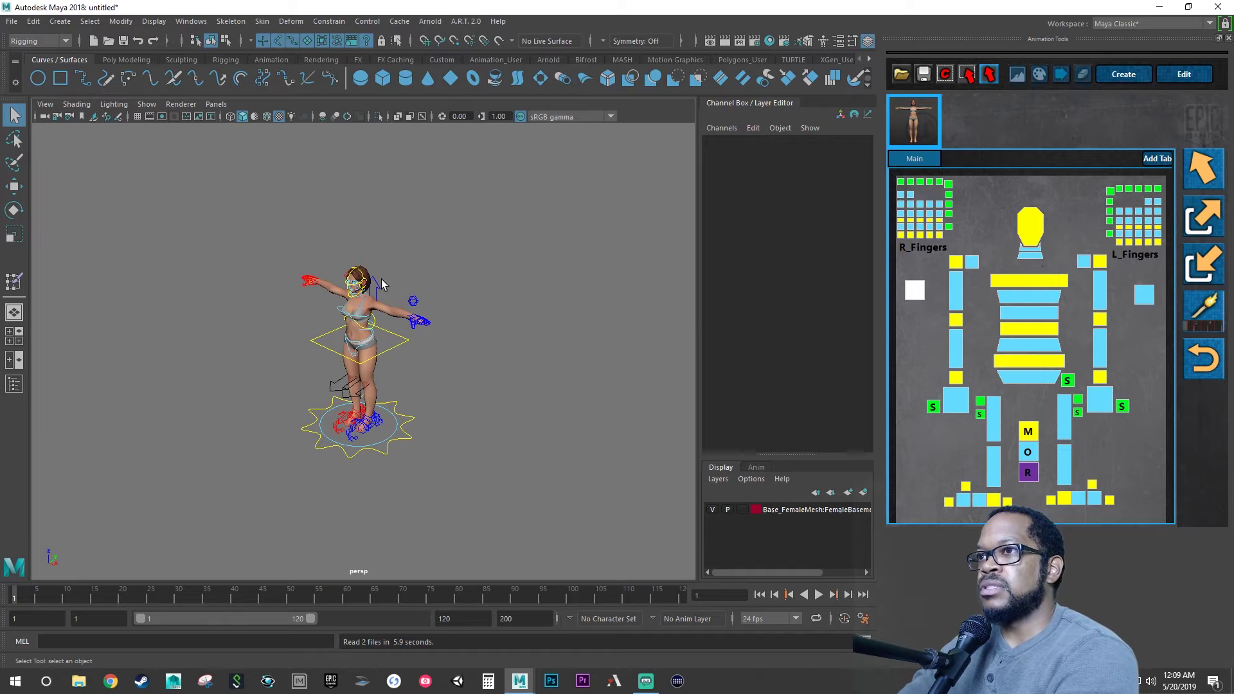
# Save the scene into the Animation folder, renaming Base_FemaleMesh_Idle.ma to Base_FemaleMesh_FaceTest.ma
pyautogui.click(11, 21)
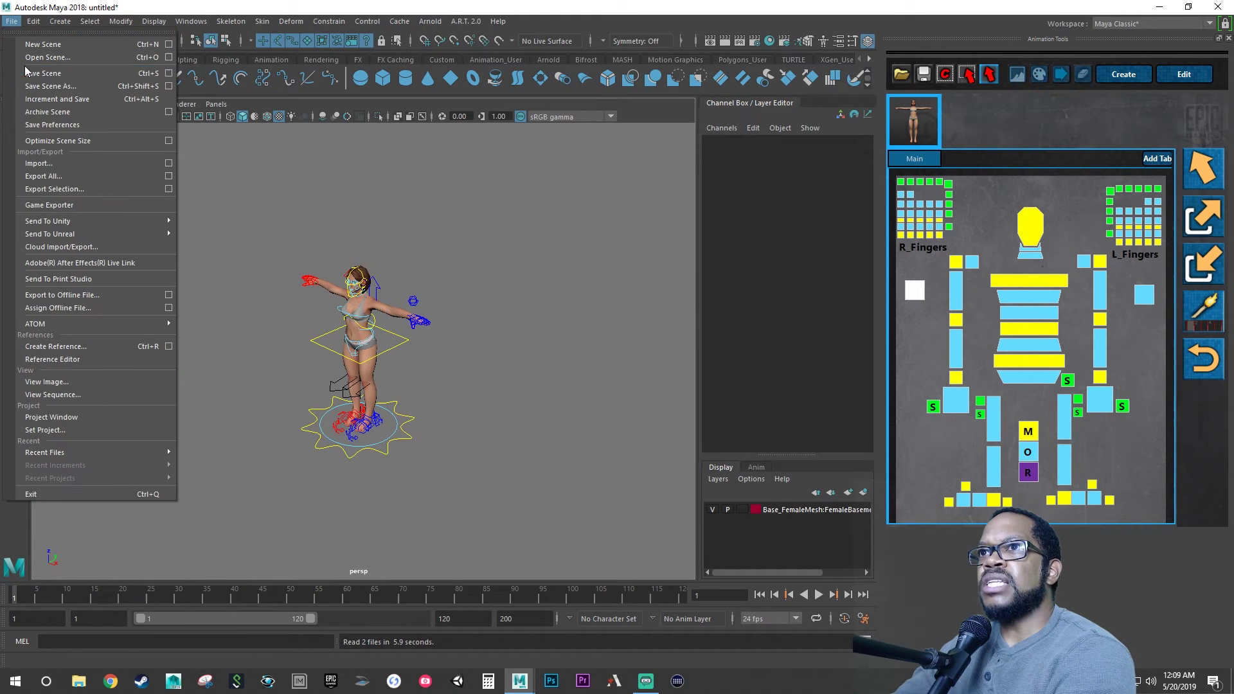
pyautogui.click(40, 86)
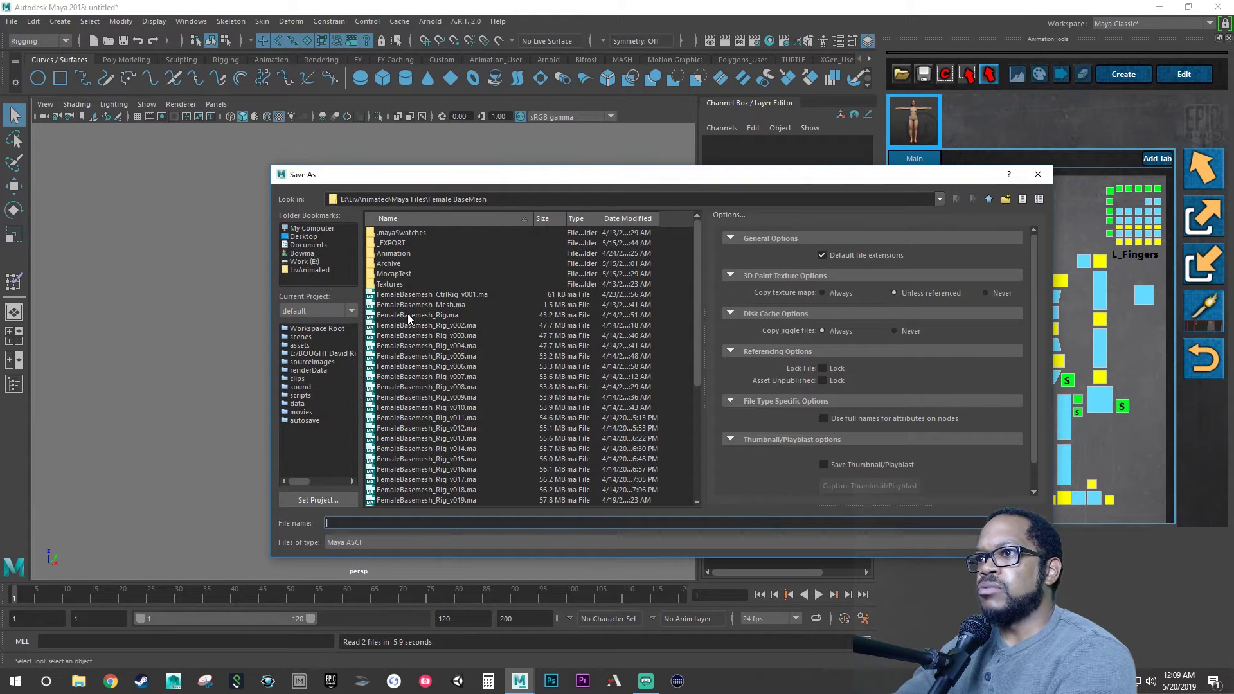
pyautogui.scroll(-2, 417, 344)
pyautogui.scroll(2, 418, 344)
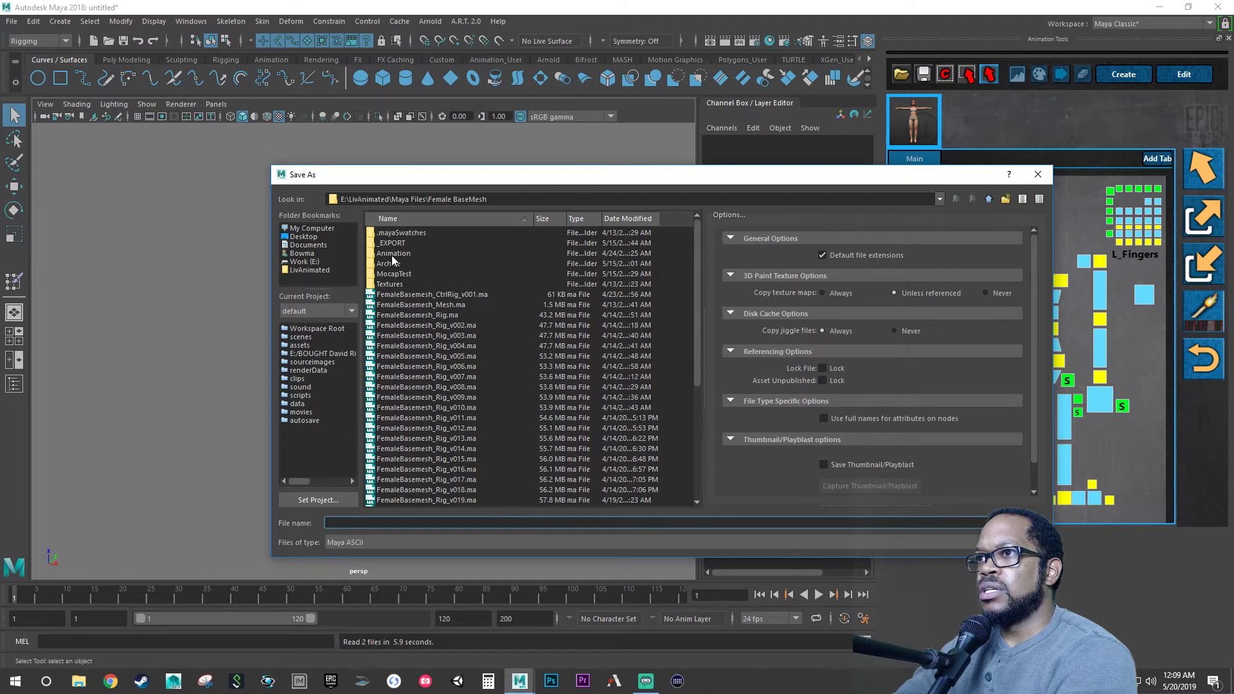
pyautogui.doubleClick(396, 249)
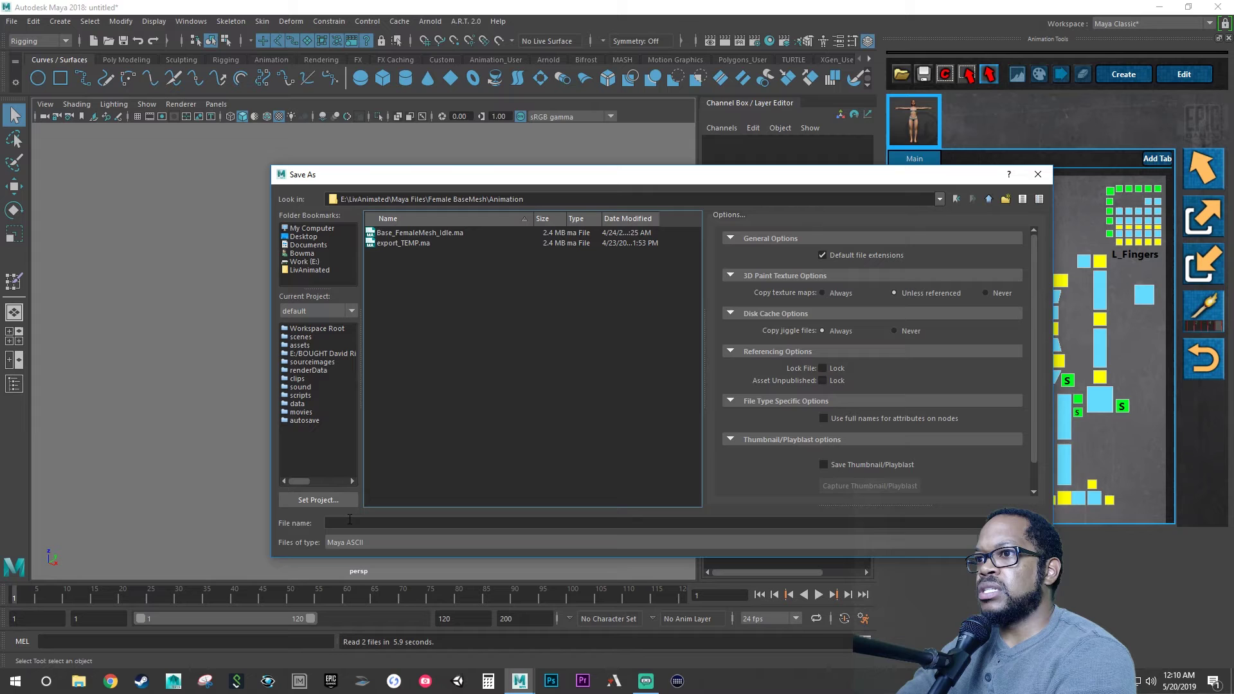
pyautogui.click(447, 233)
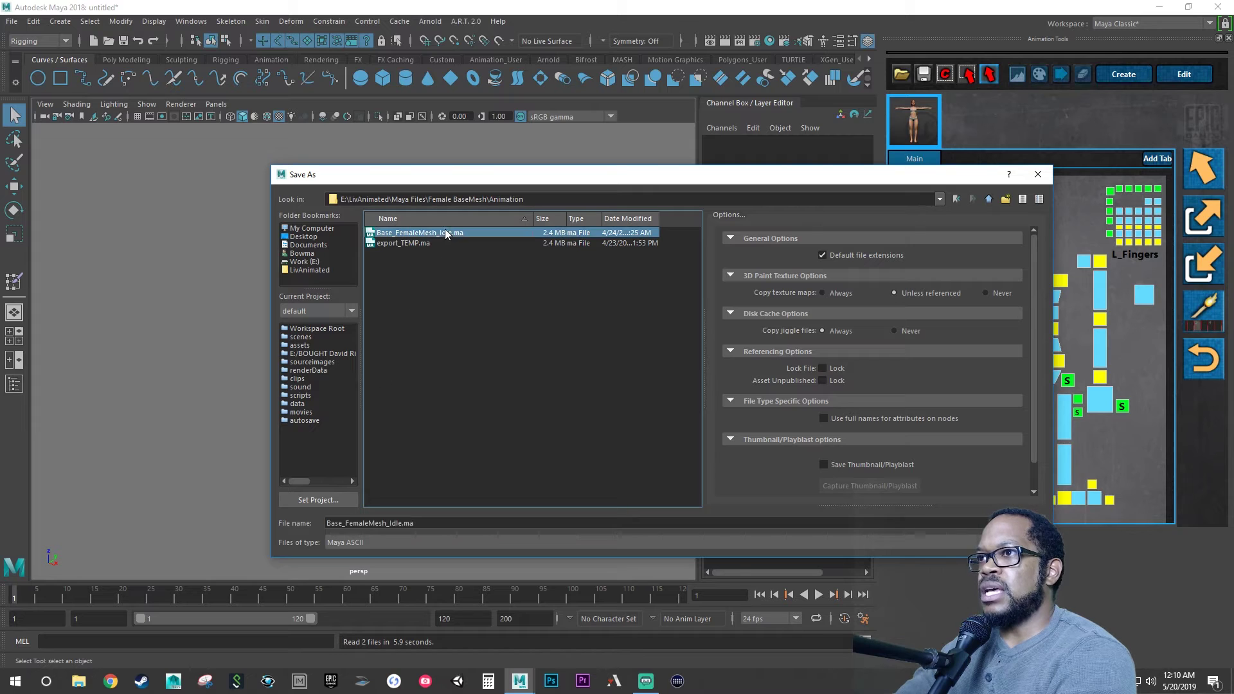
pyautogui.click(400, 524)
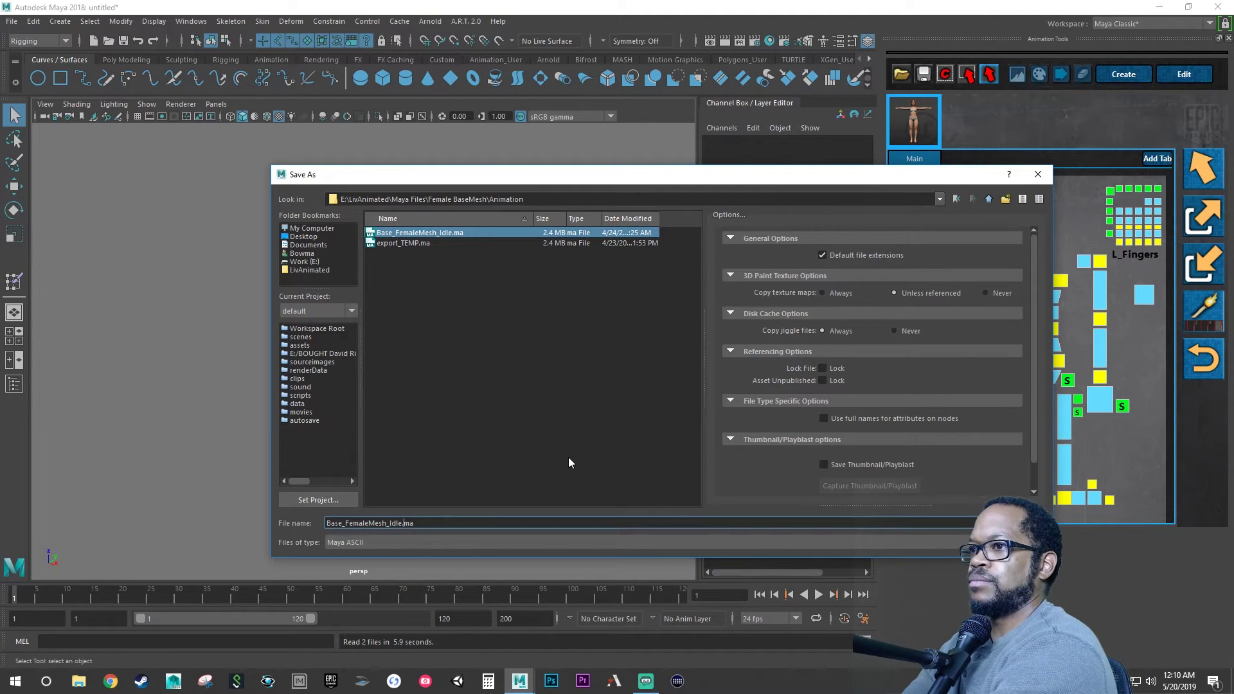
pyautogui.press('BackSpace')
pyautogui.press('BackSpace')
pyautogui.press('BackSpace')
pyautogui.press('BackSpace')
pyautogui.write('F')
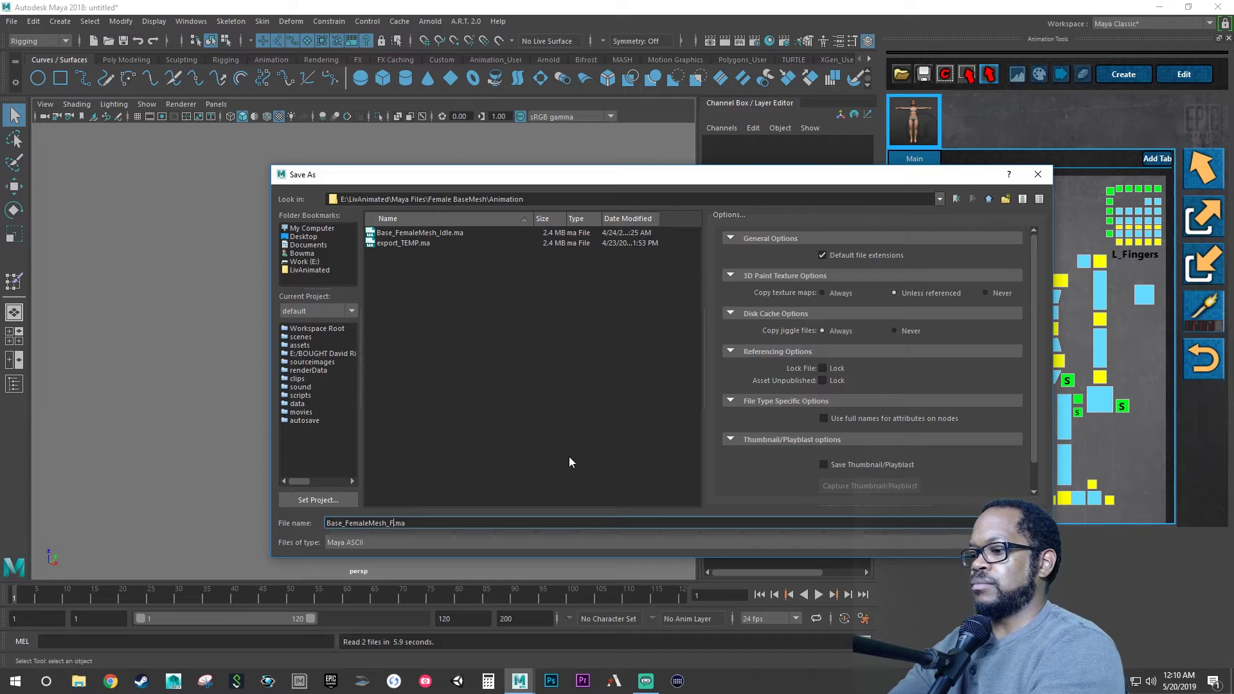
pyautogui.write('aceTest')
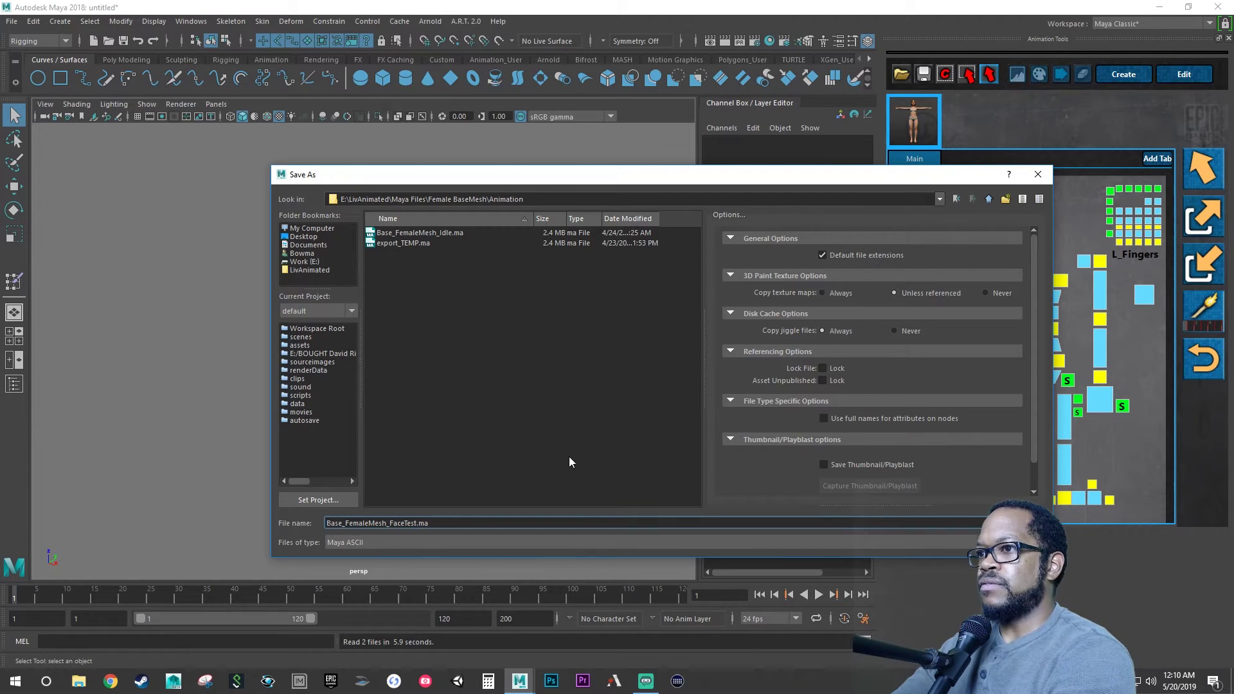
pyautogui.press('Return')
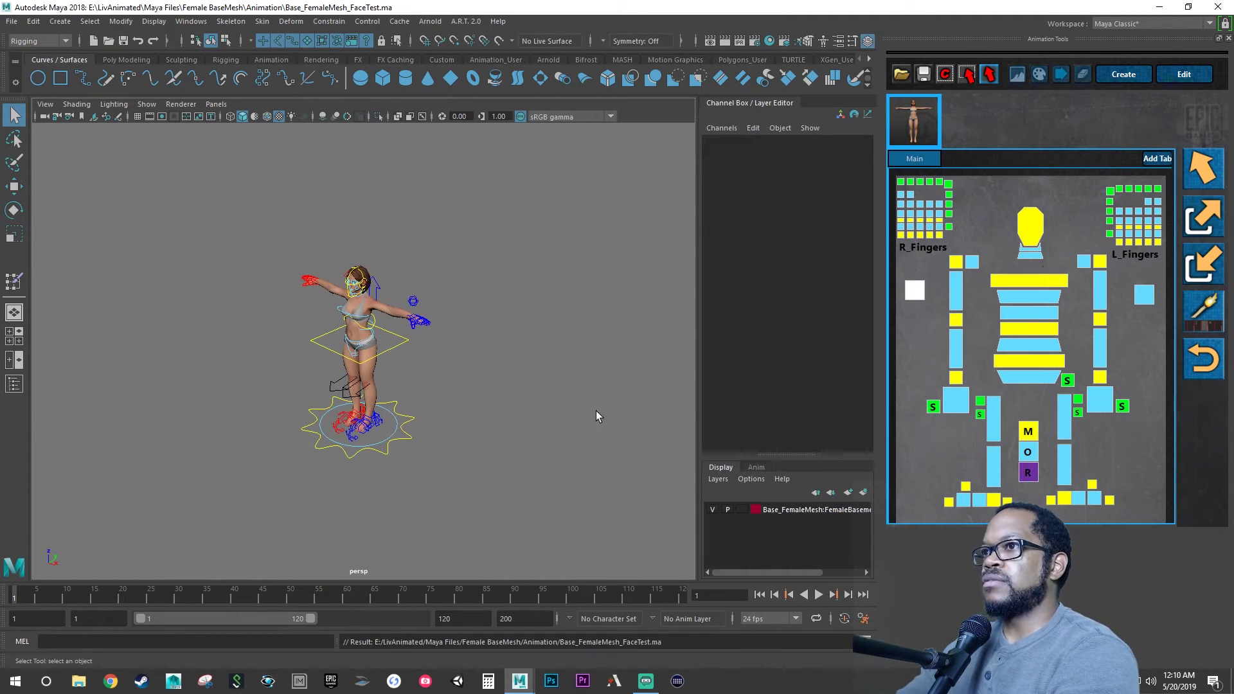
# Orbit, zoom and pan the persp viewport so the whole character faces front and sits centred
pyautogui.keyDown('alt'); pyautogui.moveTo(328, 397); pyautogui.dragTo(385, 385); pyautogui.keyUp('alt')
pyautogui.scroll(5, 412, 265)
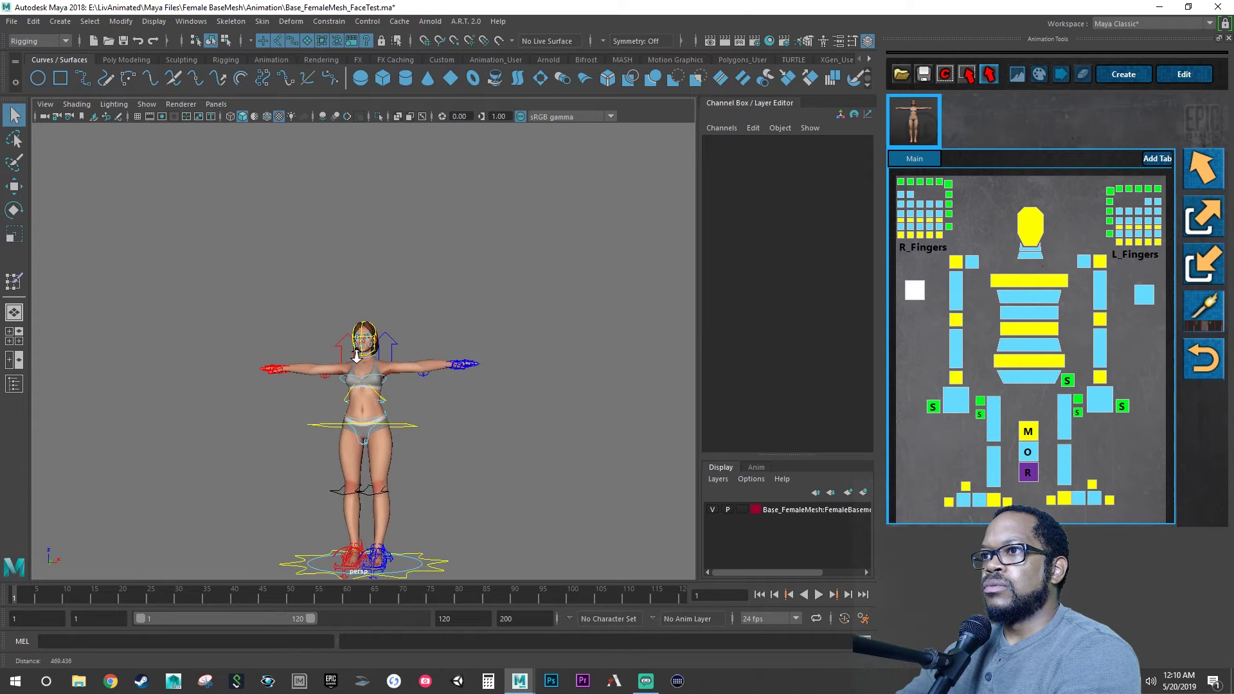
pyautogui.scroll(3, 412, 265)
pyautogui.scroll(-4, 433, 303)
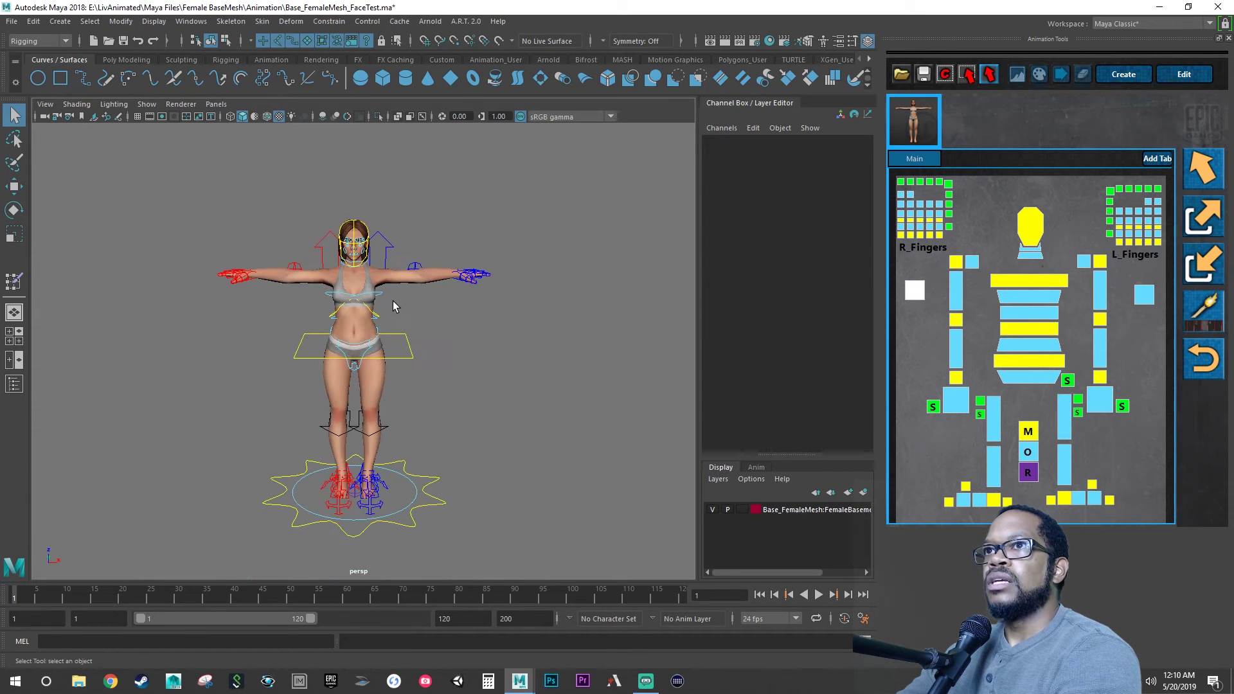
pyautogui.keyDown('alt'); pyautogui.moveTo(388, 299); pyautogui.dragTo(383, 291); pyautogui.keyUp('alt')
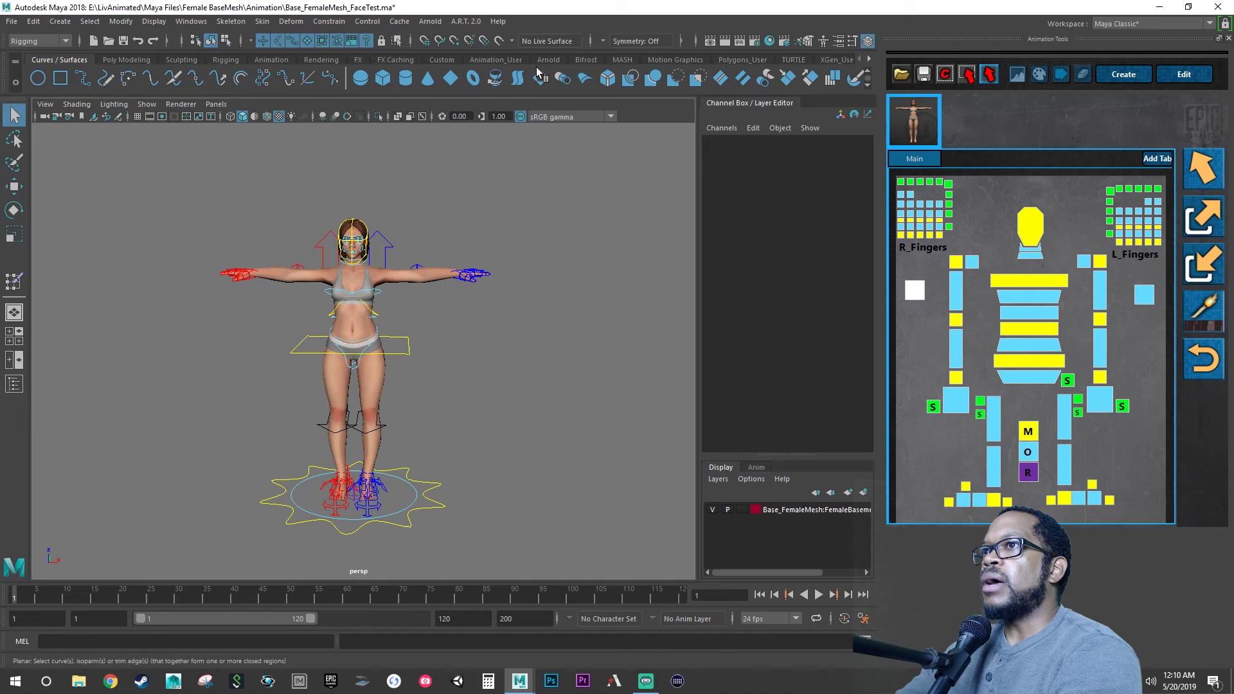
pyautogui.click(438, 62)
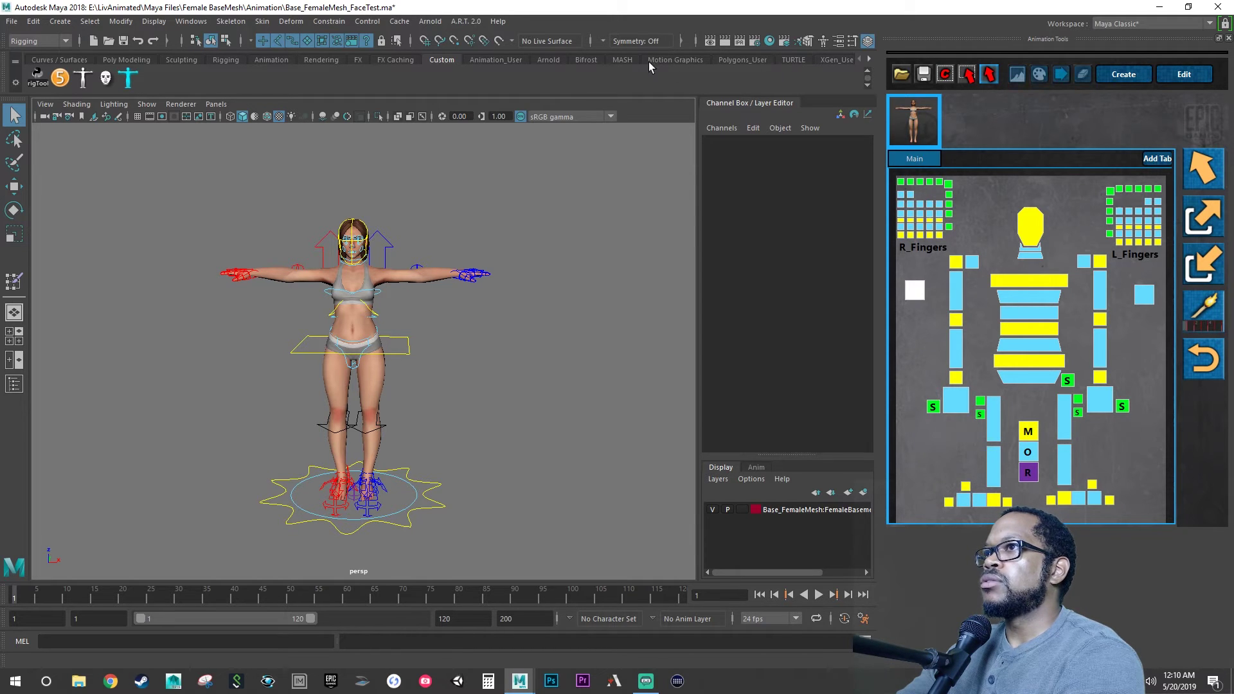
# Look through the Curves, Poly Modeling, Sculpting, Rigging, Animation, Rendering and FX shelves, returning to Custom
pyautogui.click(65, 59)
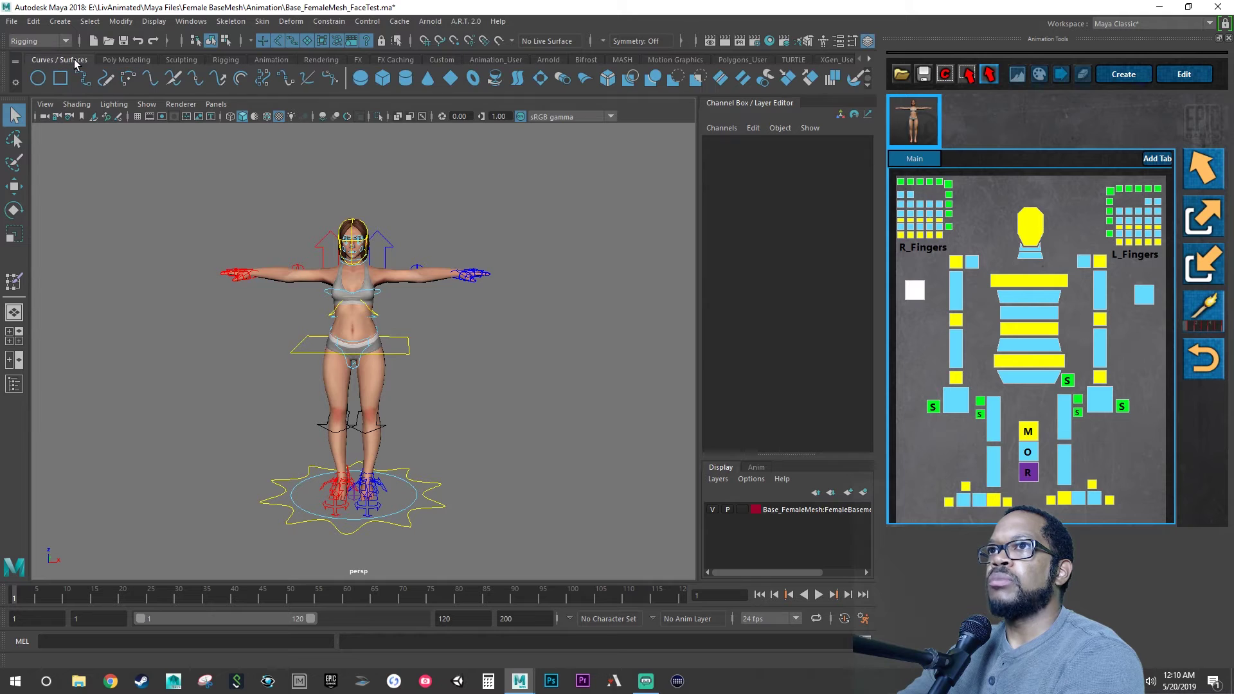
pyautogui.click(126, 60)
pyautogui.click(182, 60)
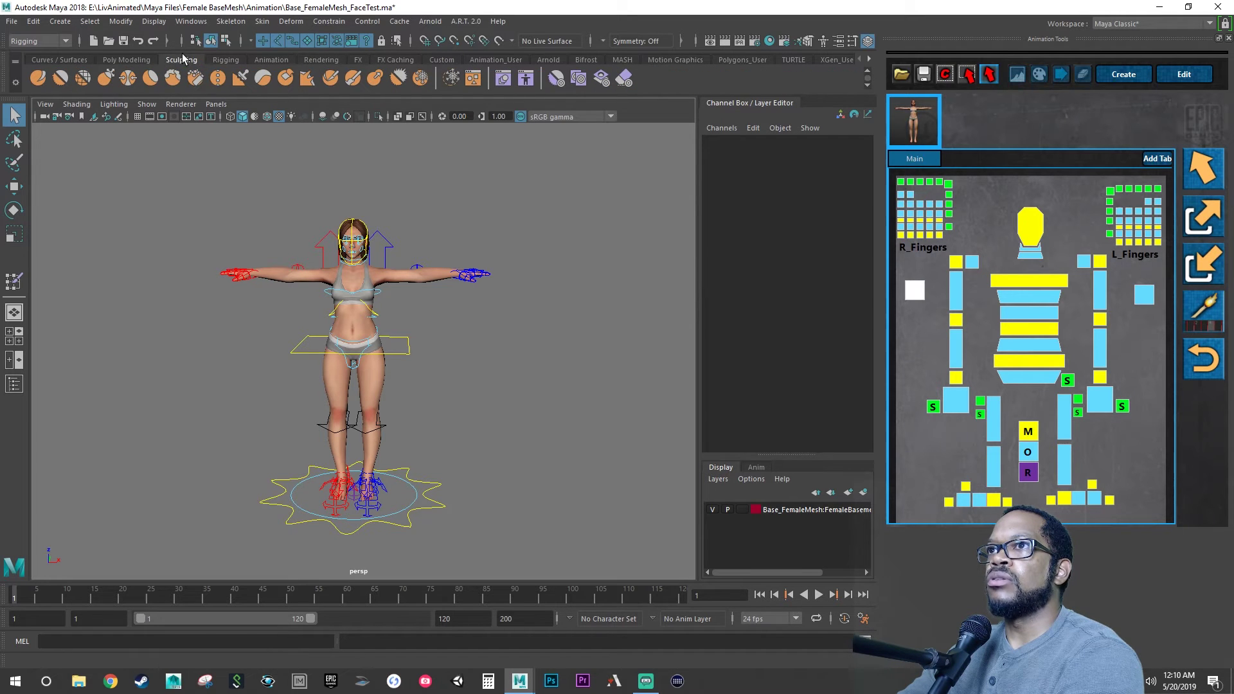
pyautogui.click(225, 60)
pyautogui.click(270, 60)
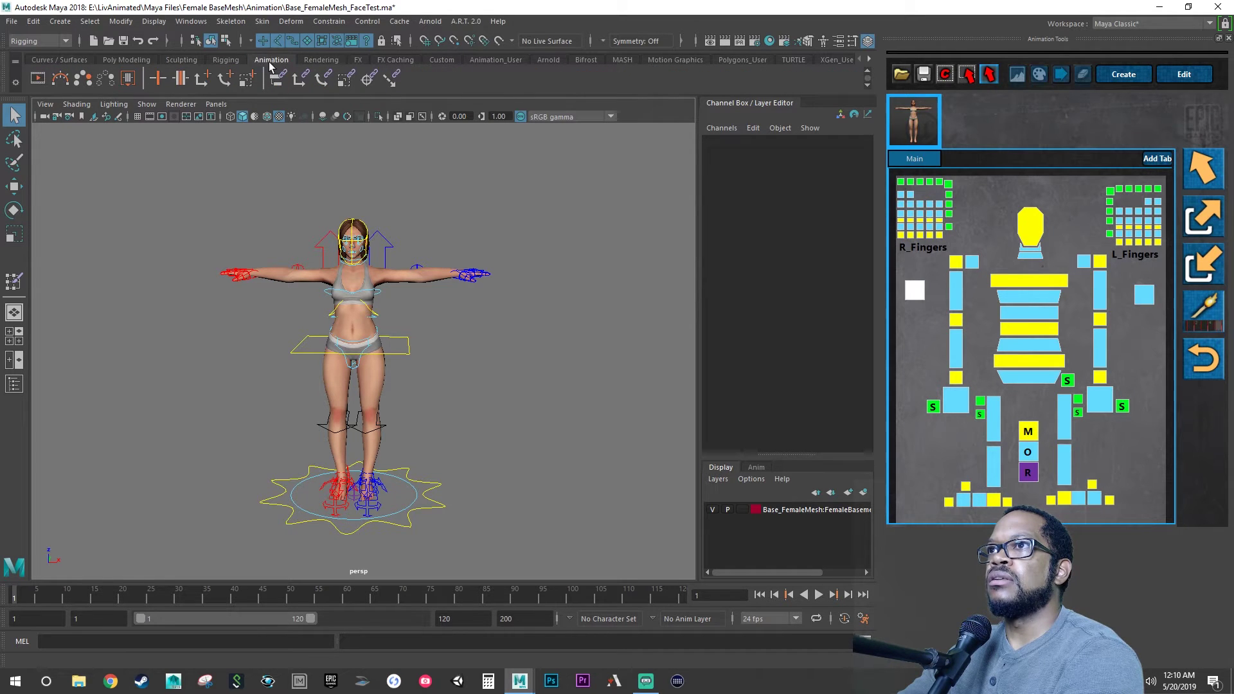
pyautogui.click(320, 60)
pyautogui.click(360, 59)
pyautogui.click(383, 59)
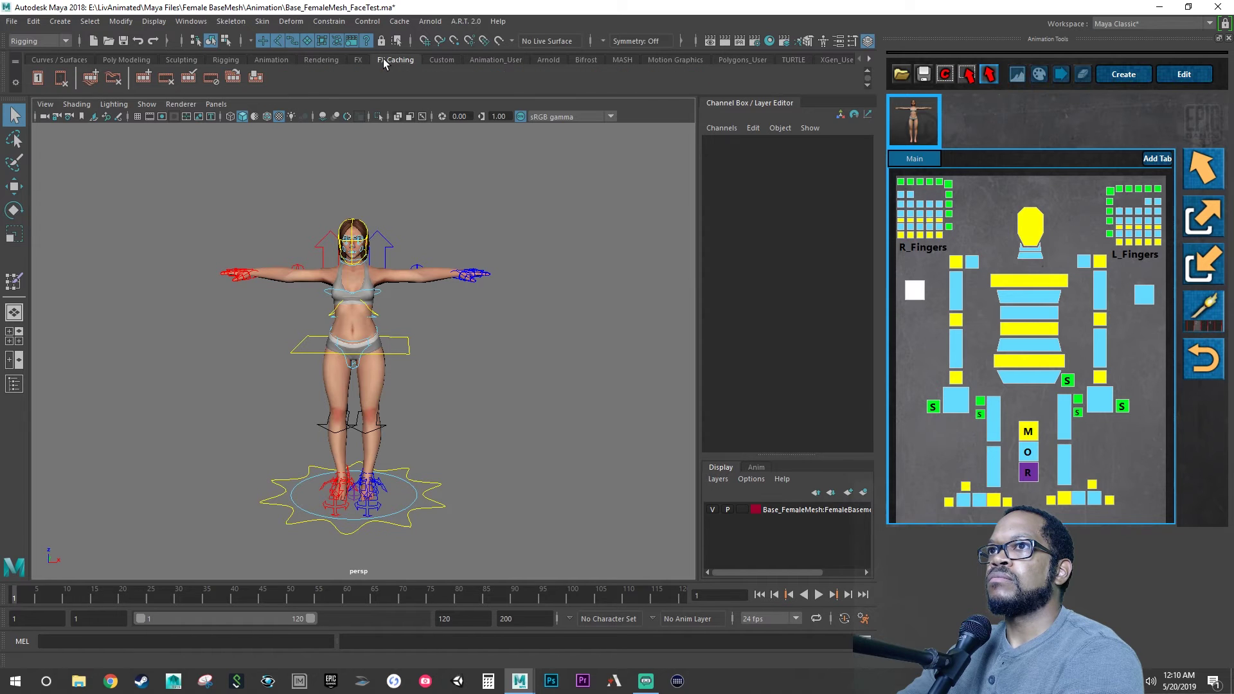
pyautogui.click(431, 60)
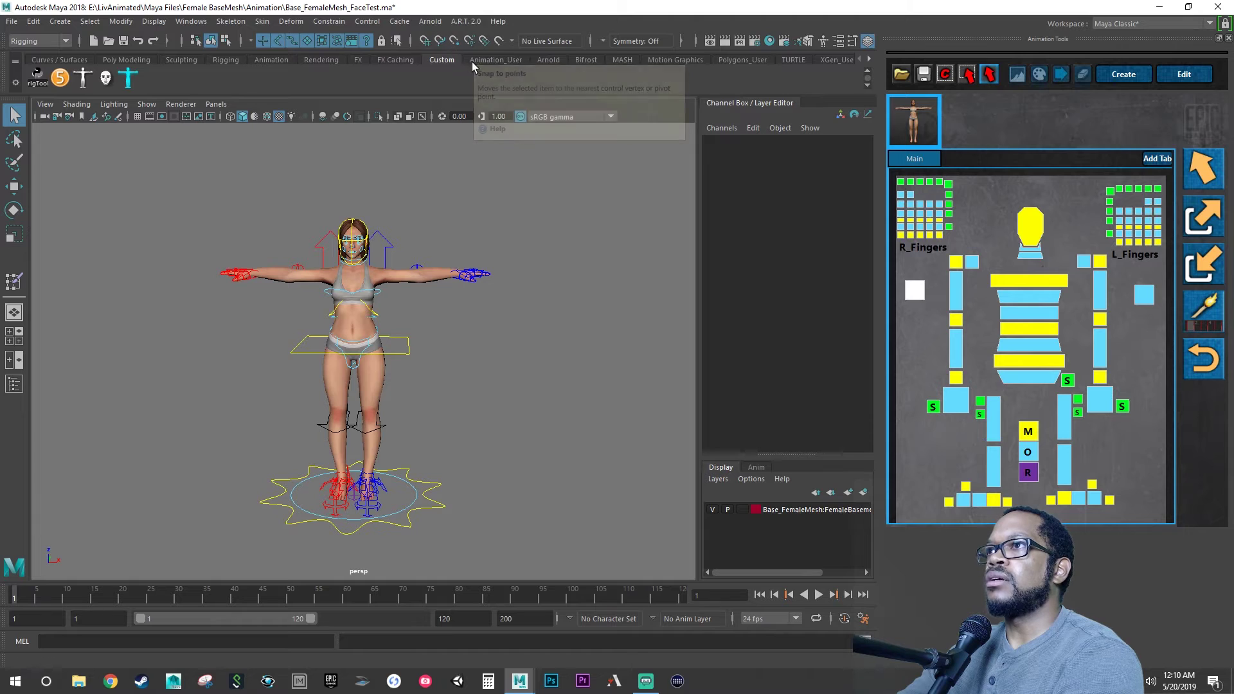
# Browse the Animation_User, Arnold, Bifrost, MASH, Motion Graphics, Polygons_User, TURTLE and XGen_User shelves
pyautogui.click(503, 60)
pyautogui.click(550, 59)
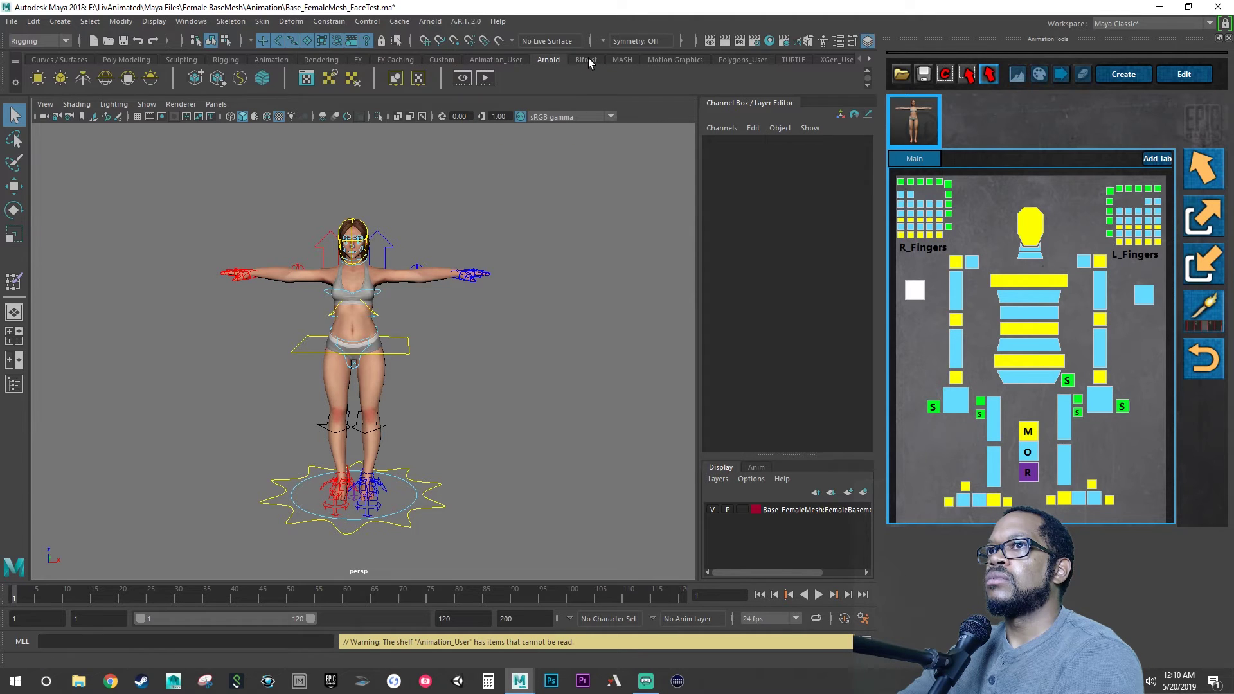
pyautogui.click(586, 59)
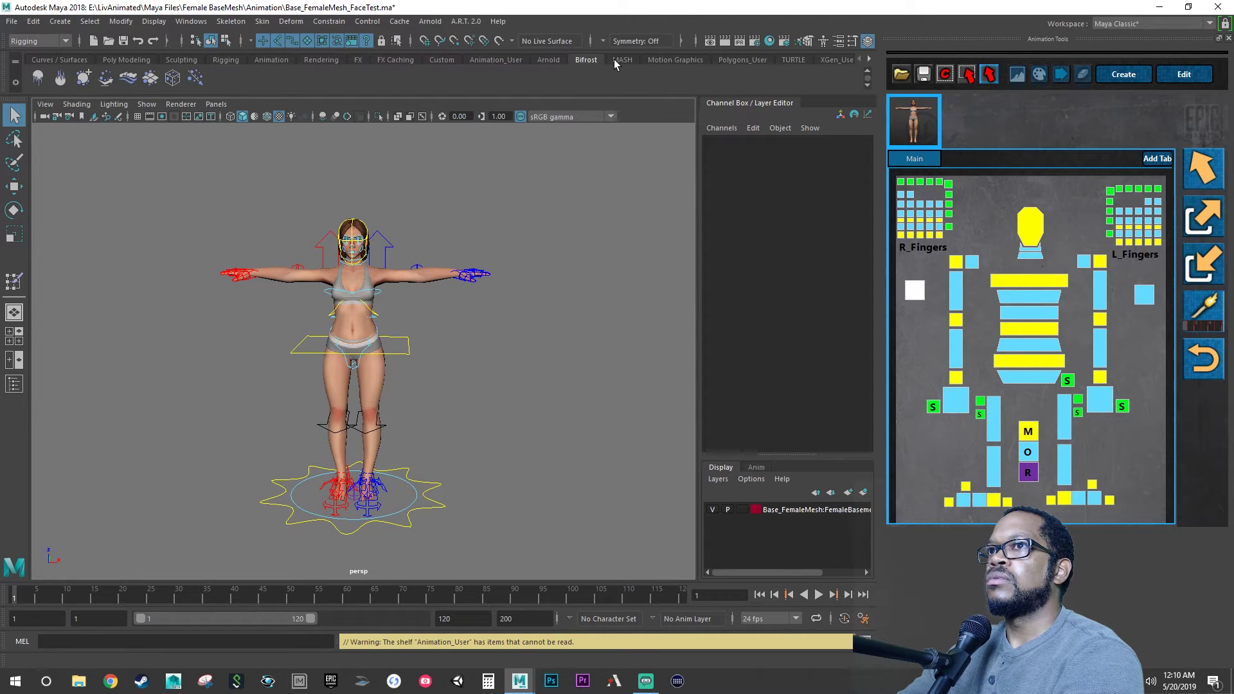
pyautogui.click(620, 59)
pyautogui.click(661, 60)
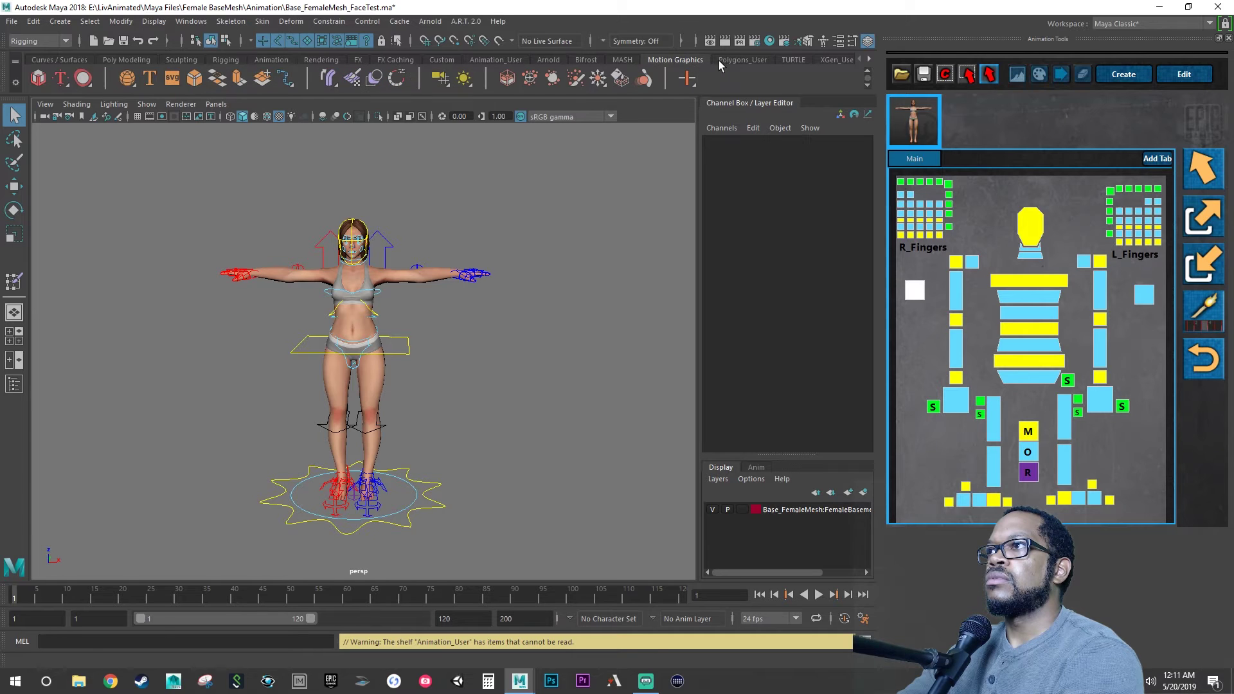
pyautogui.click(727, 60)
pyautogui.click(800, 59)
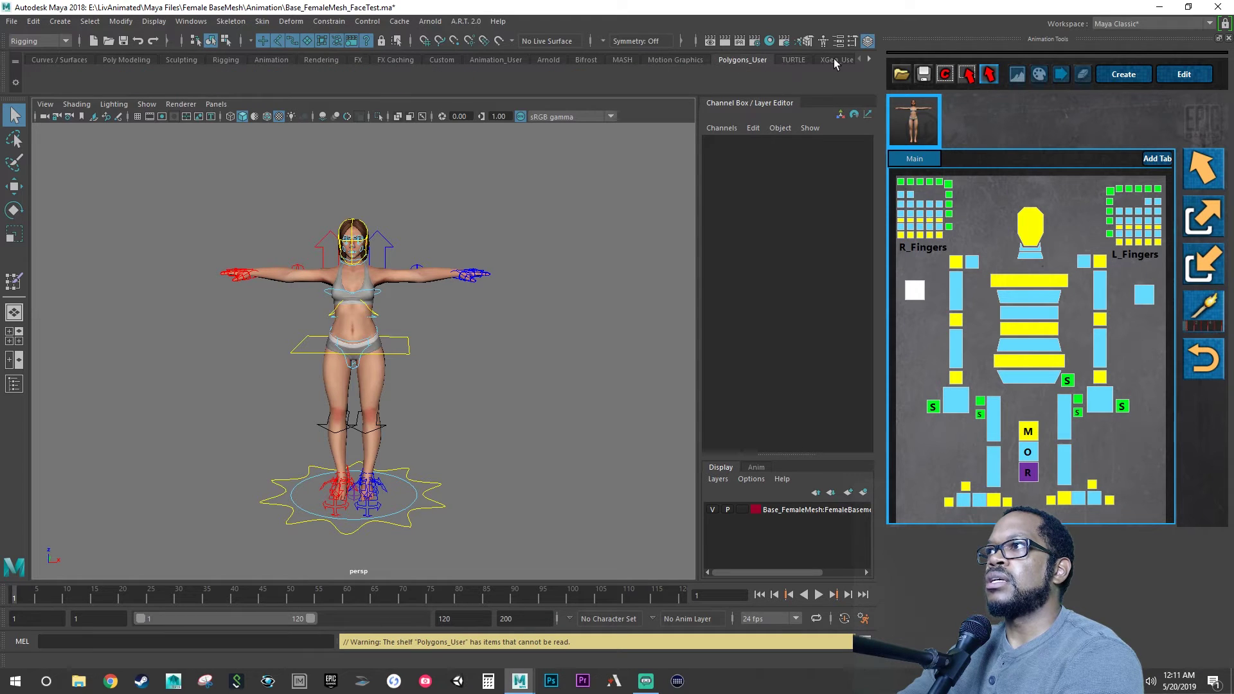
pyautogui.click(838, 59)
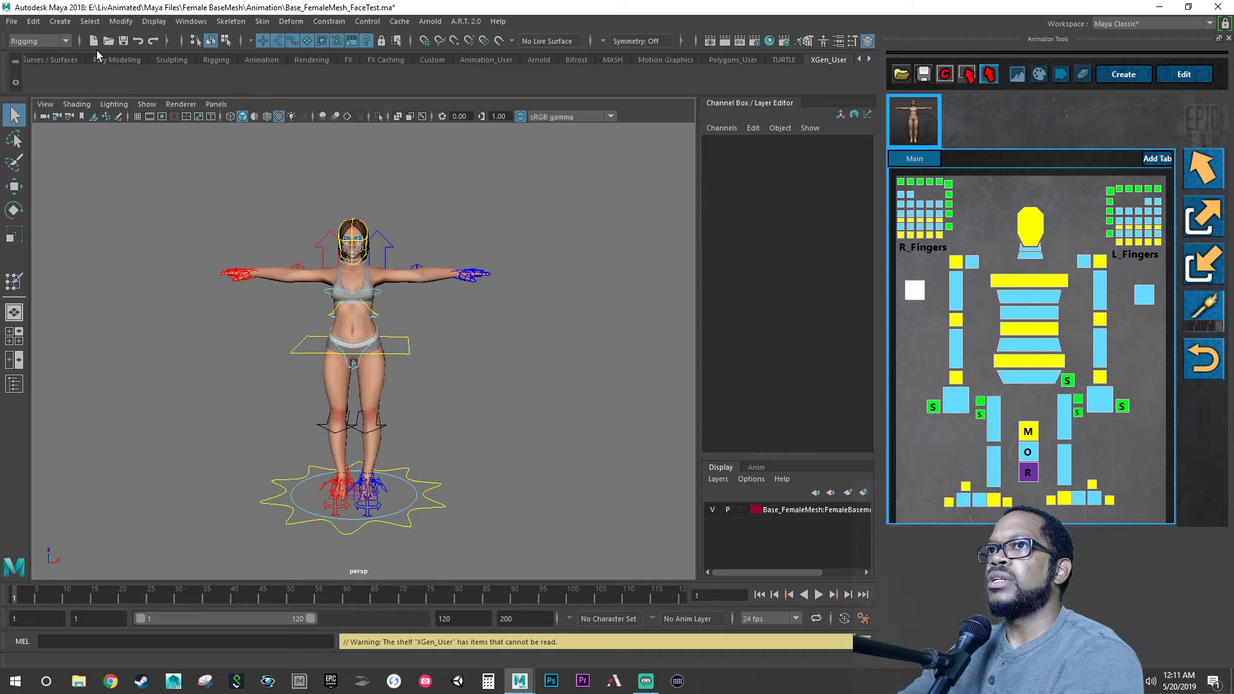
pyautogui.click(57, 58)
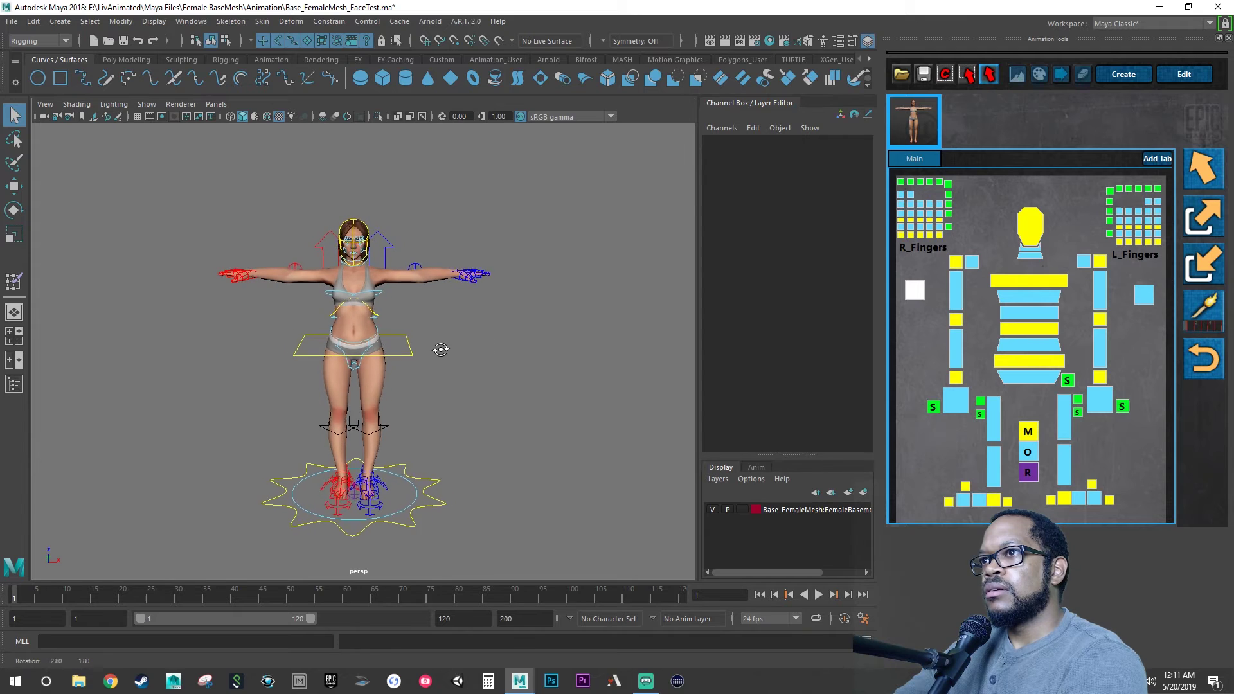
# Set Mode to 0 on the torso settings control
pyautogui.scroll(3, 415, 329)
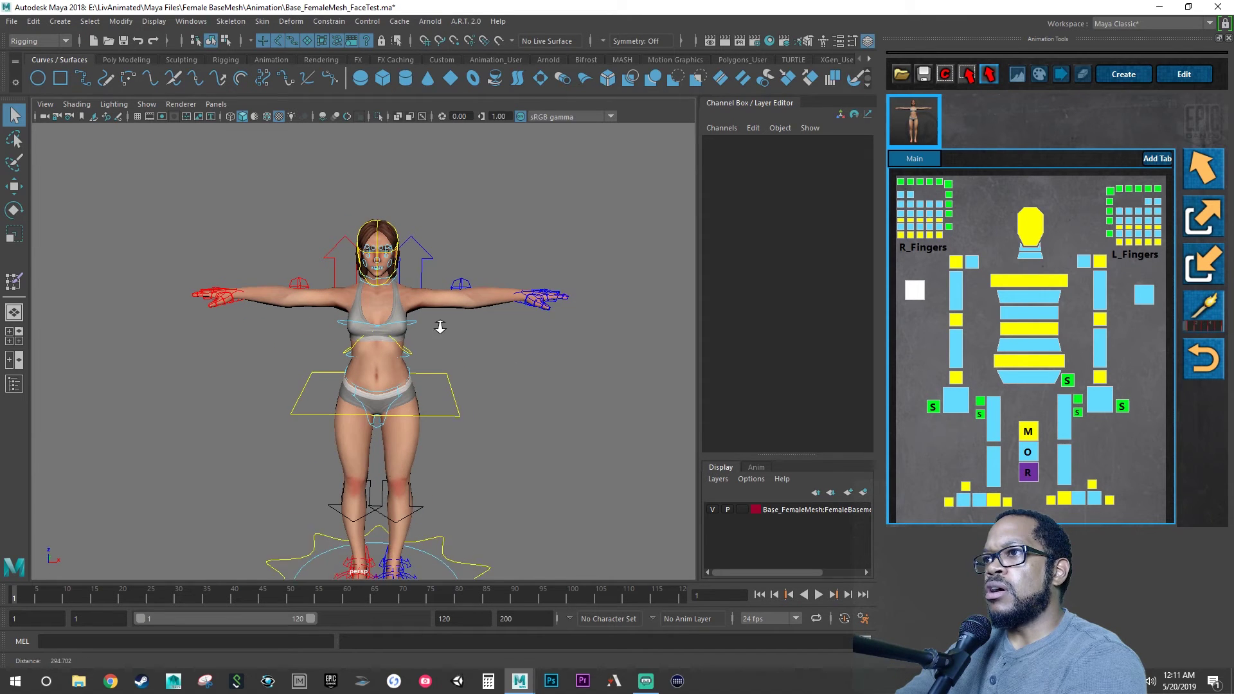
pyautogui.click(1066, 381)
pyautogui.click(840, 152)
pyautogui.write('0')
pyautogui.press('Return')
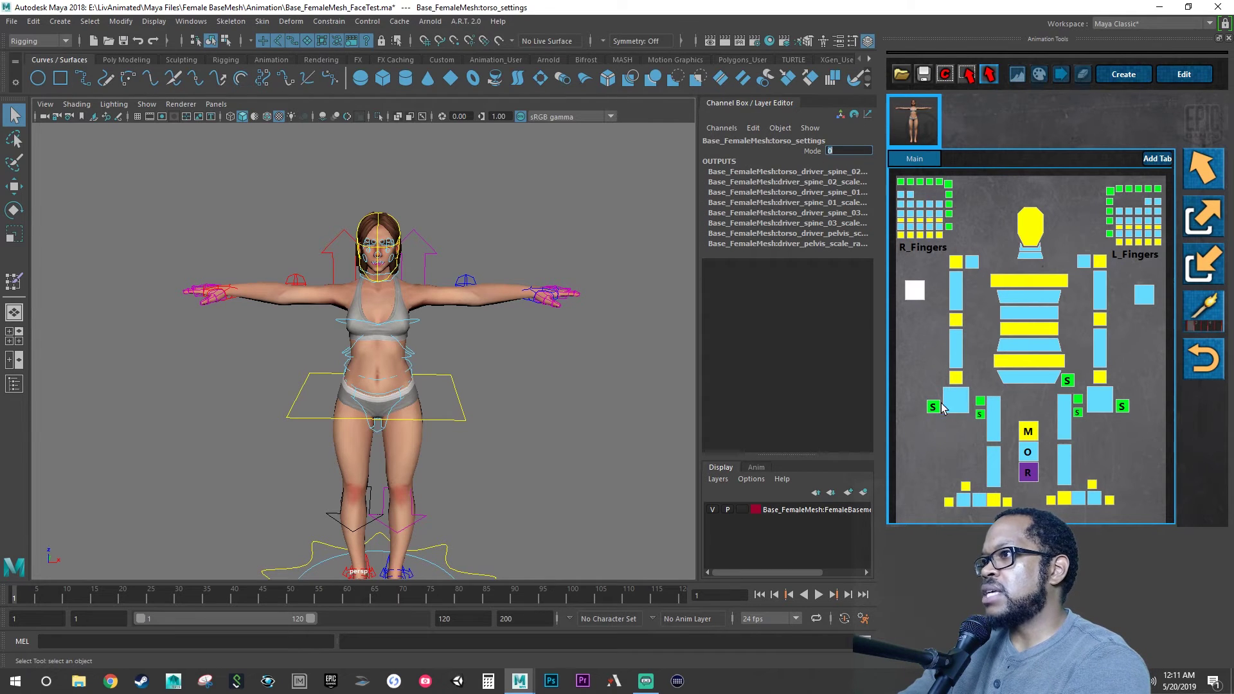
# Set Mode to 0 on the right and left arm settings, then frame the head and arms
pyautogui.click(936, 406)
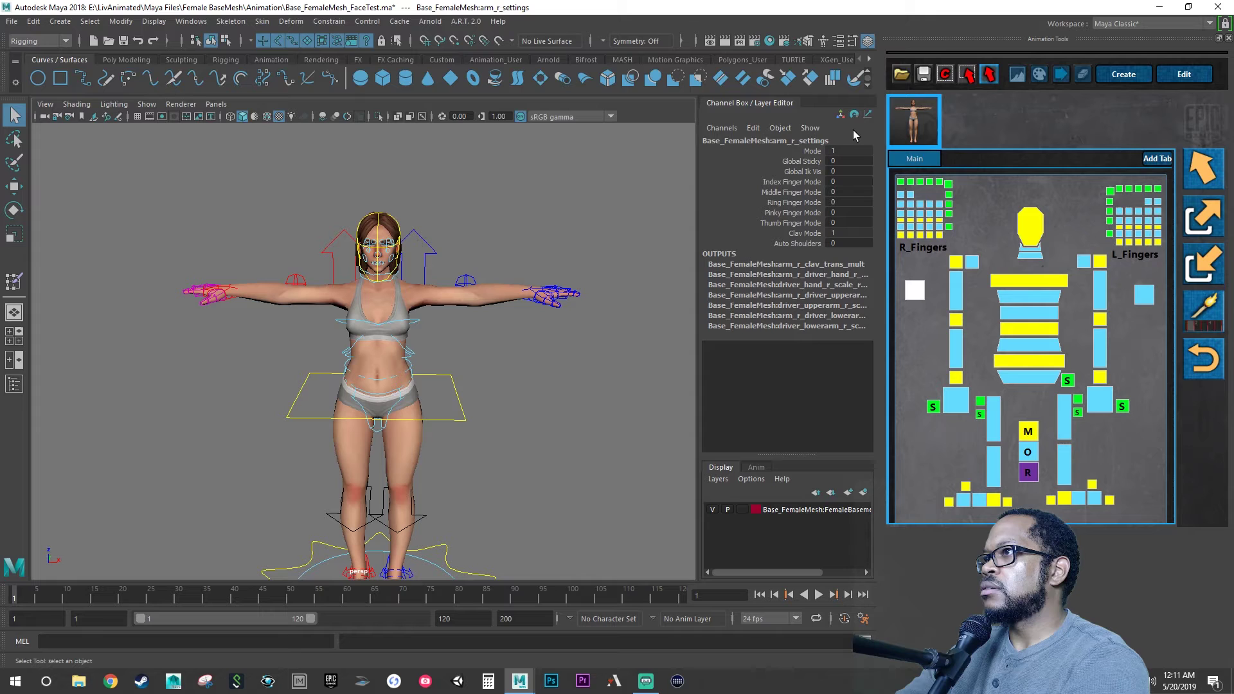
pyautogui.click(848, 151)
pyautogui.write('0')
pyautogui.press('Return')
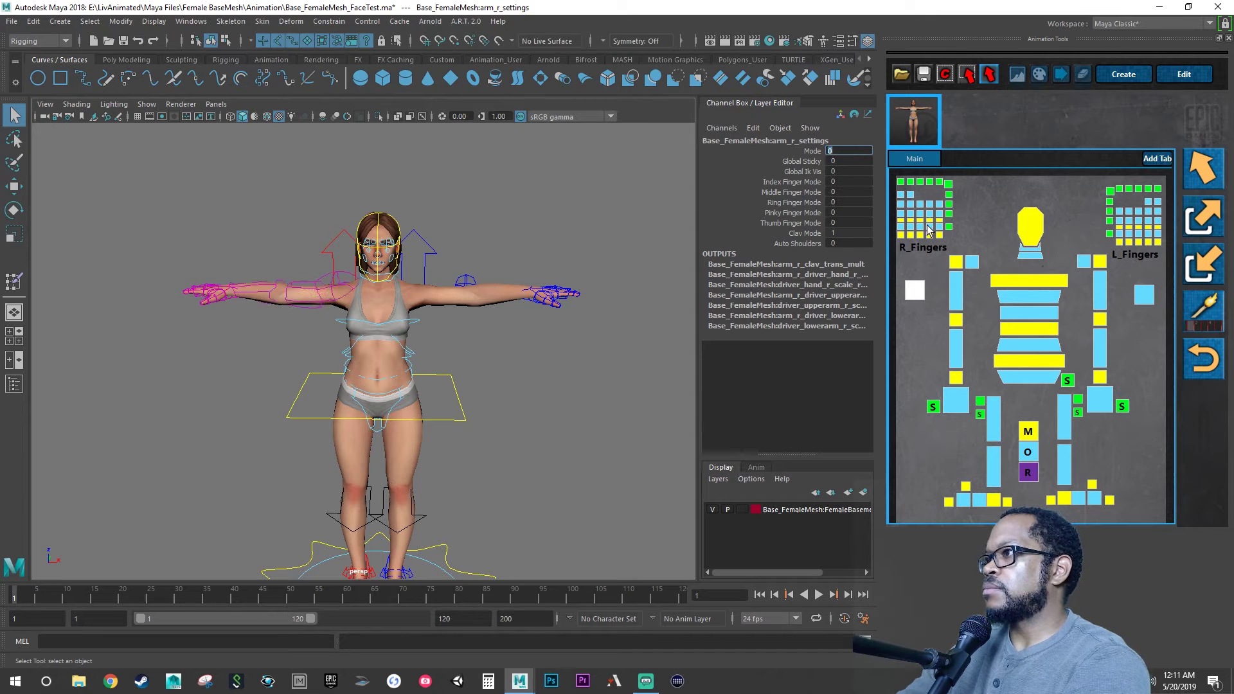
pyautogui.click(1121, 406)
pyautogui.click(848, 150)
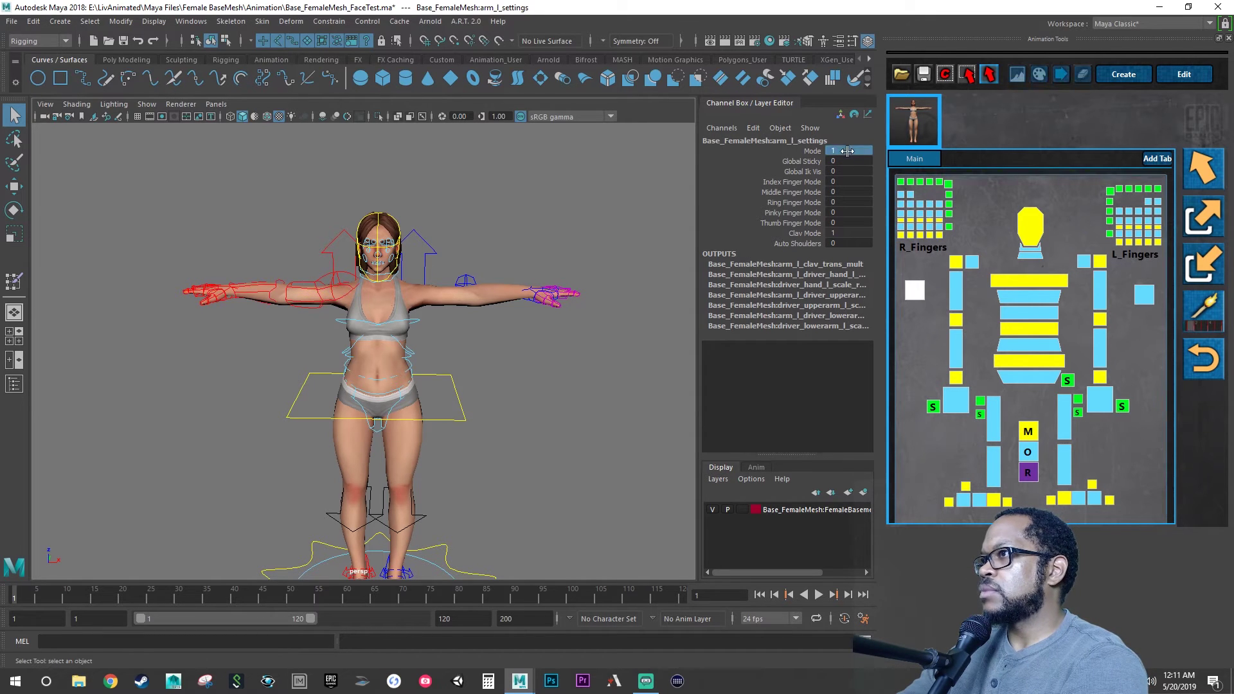
pyautogui.write('0')
pyautogui.press('Return')
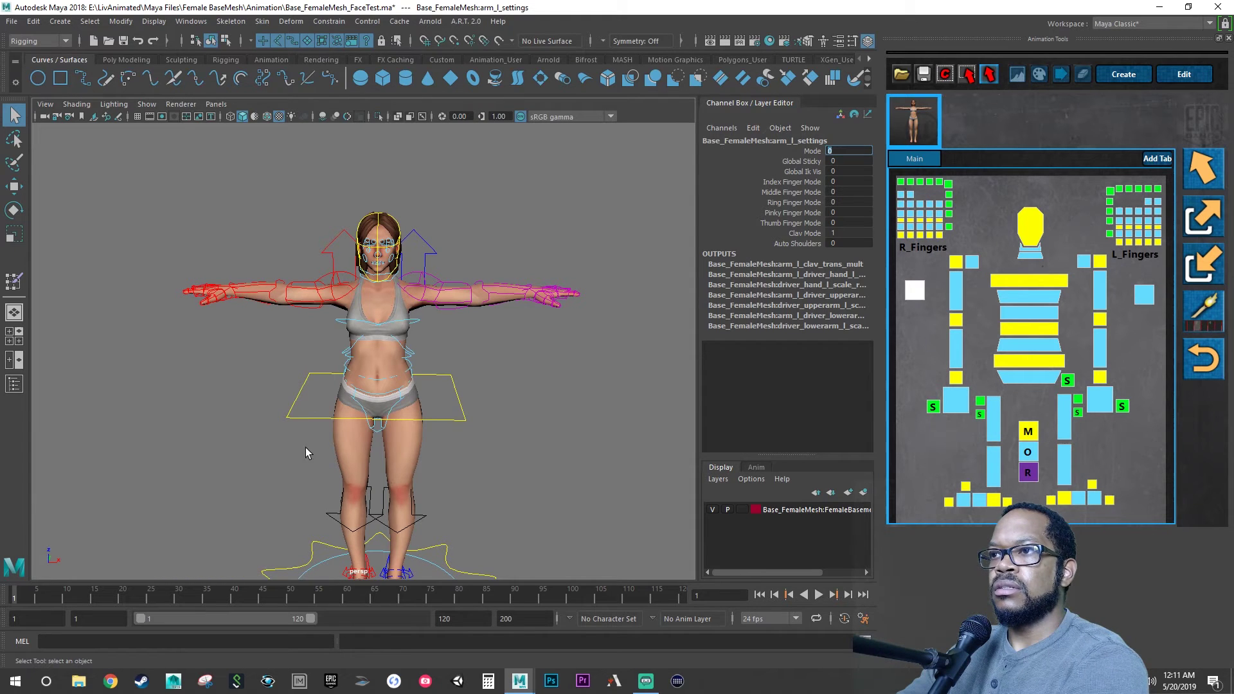
pyautogui.scroll(5, 262, 426)
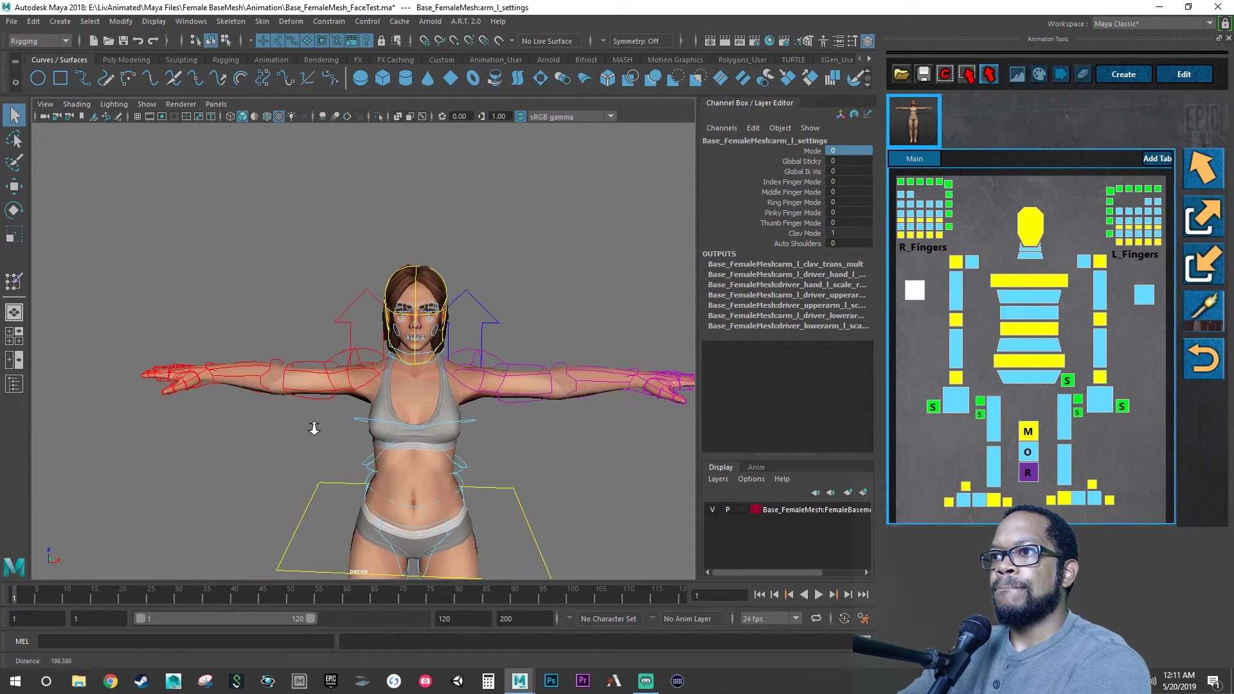
pyautogui.keyDown('alt'); pyautogui.moveTo(317, 419); pyautogui.dragTo(269, 395, button='middle'); pyautogui.keyUp('alt')
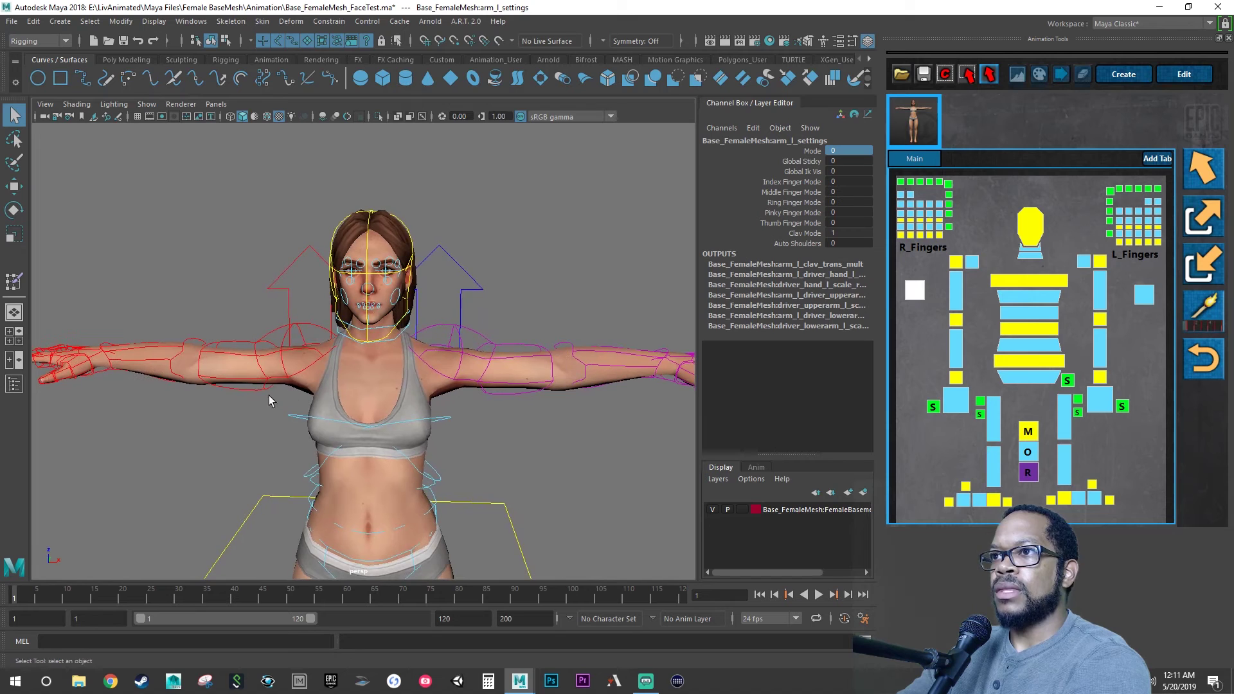
pyautogui.click(278, 326)
# Rotate the left FK upper arm down to her side (Rotate Y 78.886) and key it
pyautogui.click(473, 331)
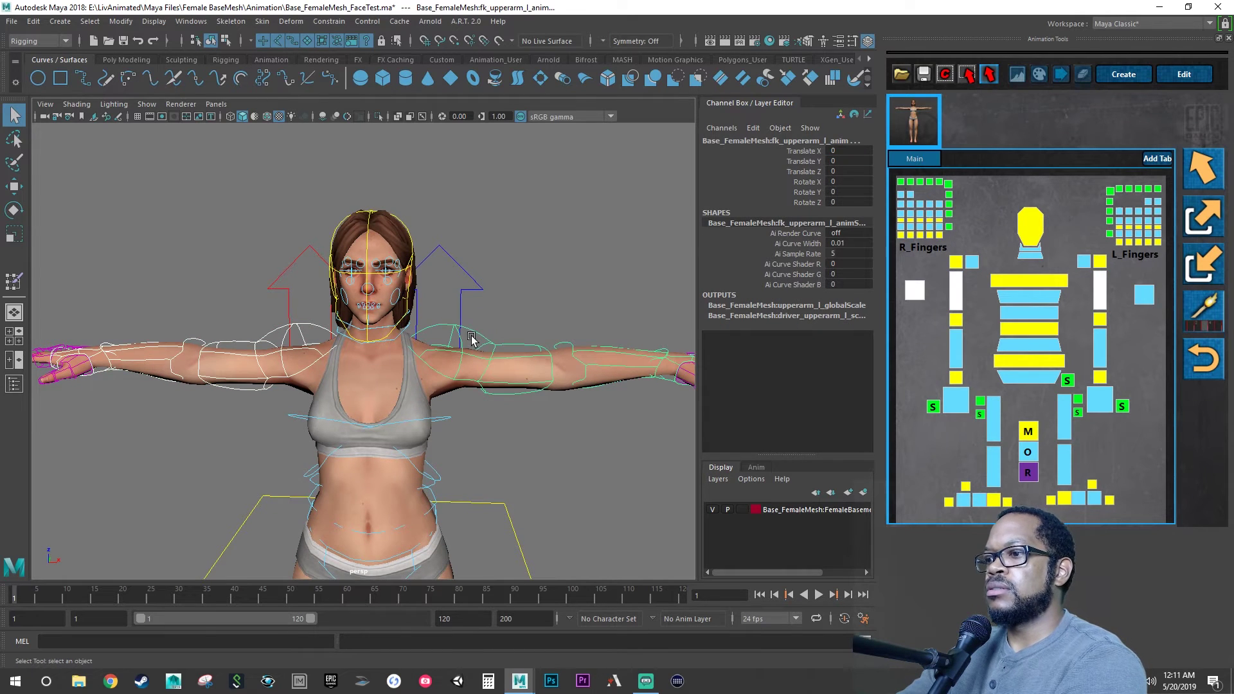
pyautogui.press('e')
pyautogui.scroll(-2, 472, 334)
pyautogui.moveTo(470, 335); pyautogui.dragTo(390, 416)
pyautogui.press('s')
pyautogui.scroll(10, 390, 416)
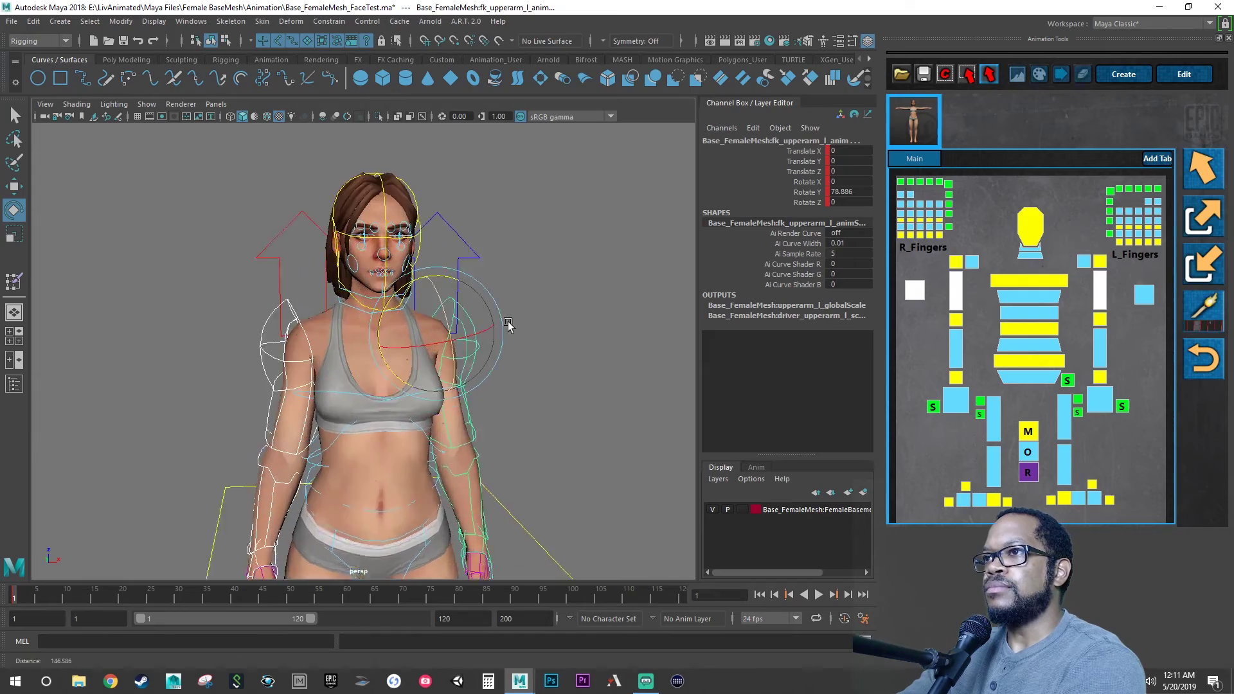
pyautogui.scroll(8, 408, 321)
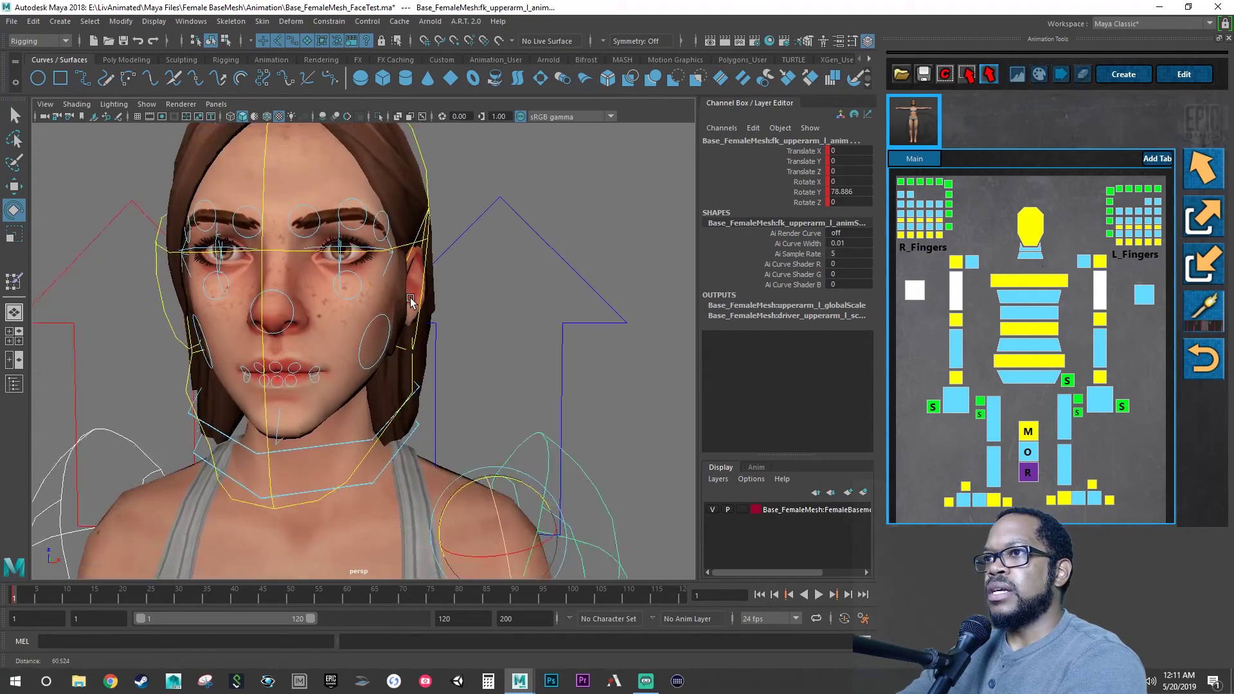
pyautogui.scroll(6, 396, 338)
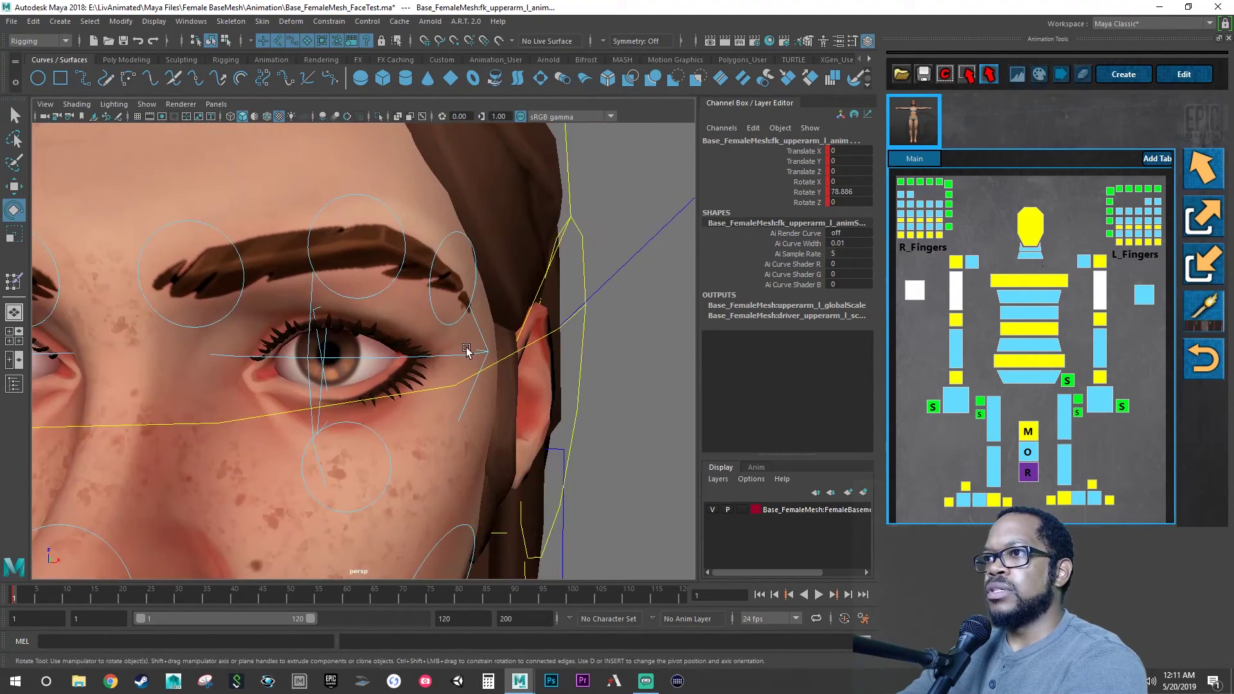
pyautogui.click(484, 354)
# Key the left eyeball's starting rotation at frame 1, then new gazes at frames 21 and 38
pyautogui.scroll(-5, 489, 367)
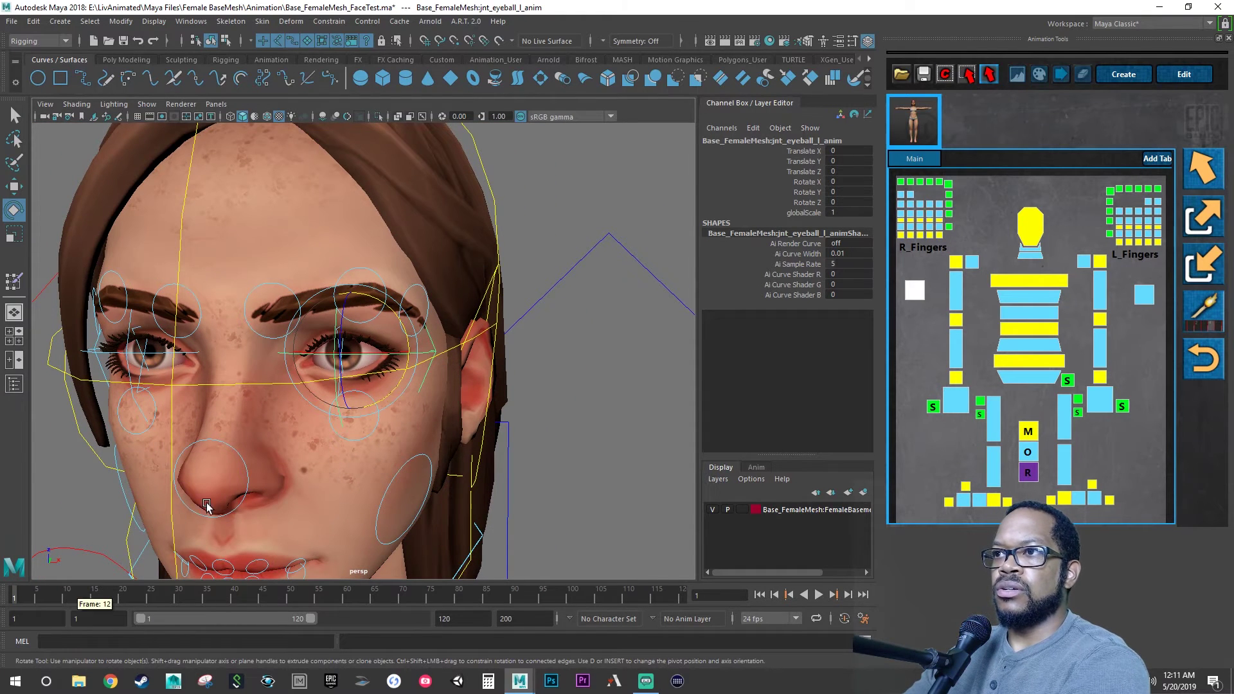
pyautogui.keyDown('alt'); pyautogui.moveTo(208, 507); pyautogui.dragTo(283, 474); pyautogui.keyUp('alt')
pyautogui.press('s')
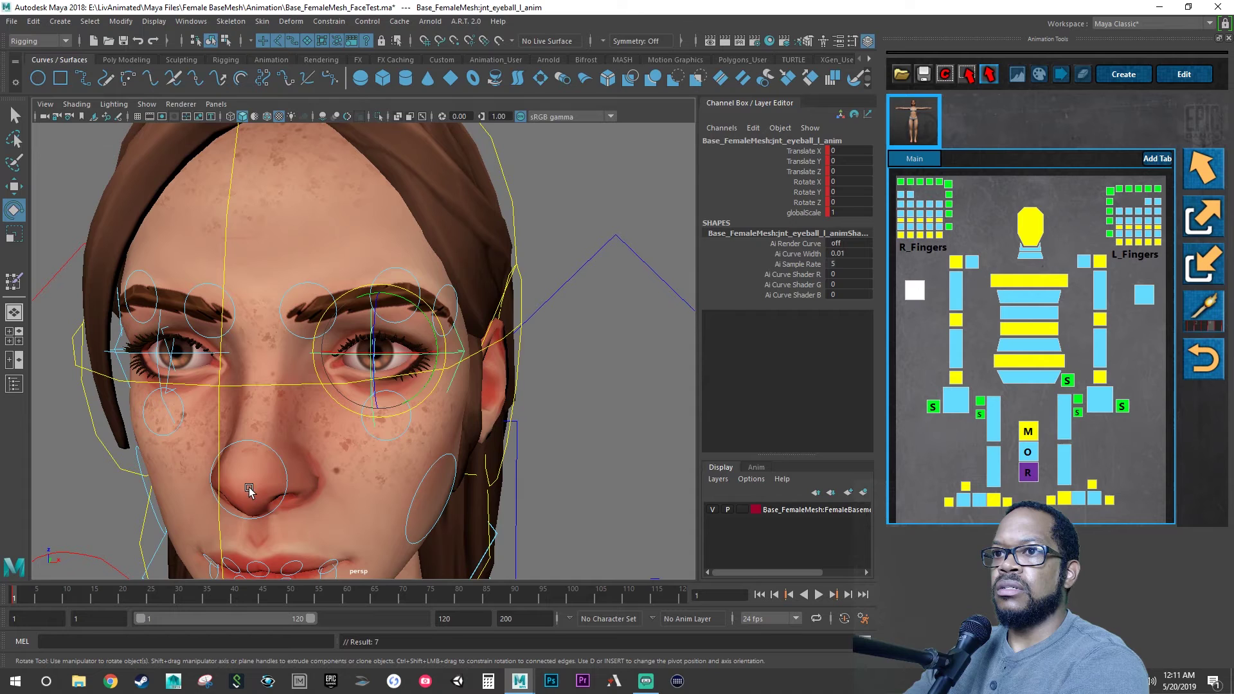
pyautogui.hotkey('alt', 'v')
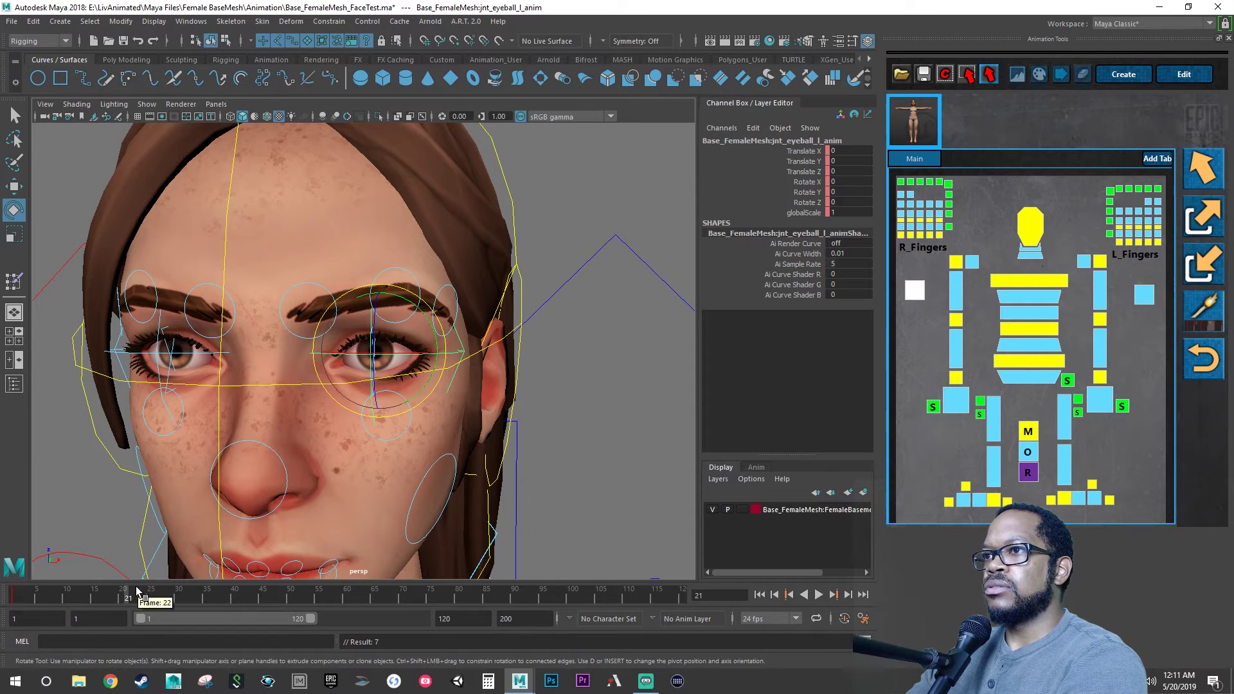
pyautogui.hotkey('alt', 'v')
pyautogui.moveTo(417, 335); pyautogui.dragTo(401, 336)
pyautogui.press('s')
pyautogui.moveTo(163, 597); pyautogui.dragTo(225, 598)
pyautogui.moveTo(393, 335); pyautogui.dragTo(434, 326)
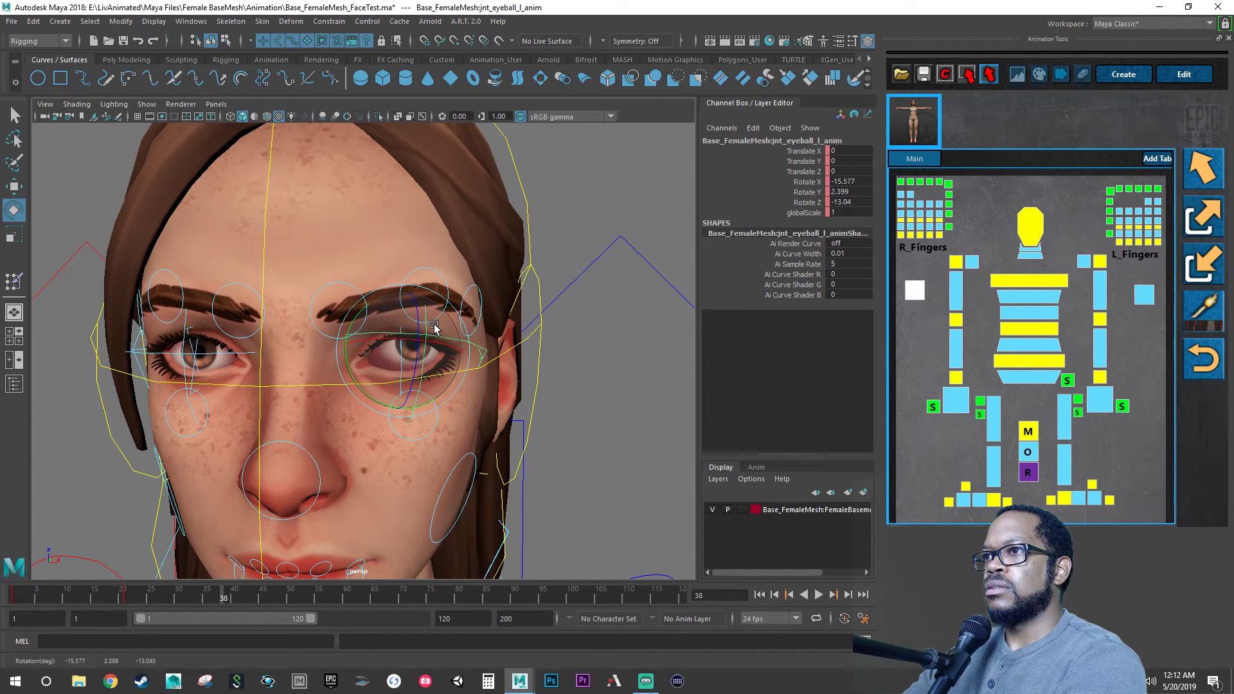
pyautogui.press('s')
# Key further eye gazes at frames 54, 90 and 107, then return to frame 1
pyautogui.moveTo(257, 597); pyautogui.dragTo(313, 598)
pyautogui.moveTo(397, 406)
pyautogui.mouseDown()
pyautogui.moveTo(395, 379)
pyautogui.moveTo(407, 392)
pyautogui.mouseUp()
pyautogui.press('s')
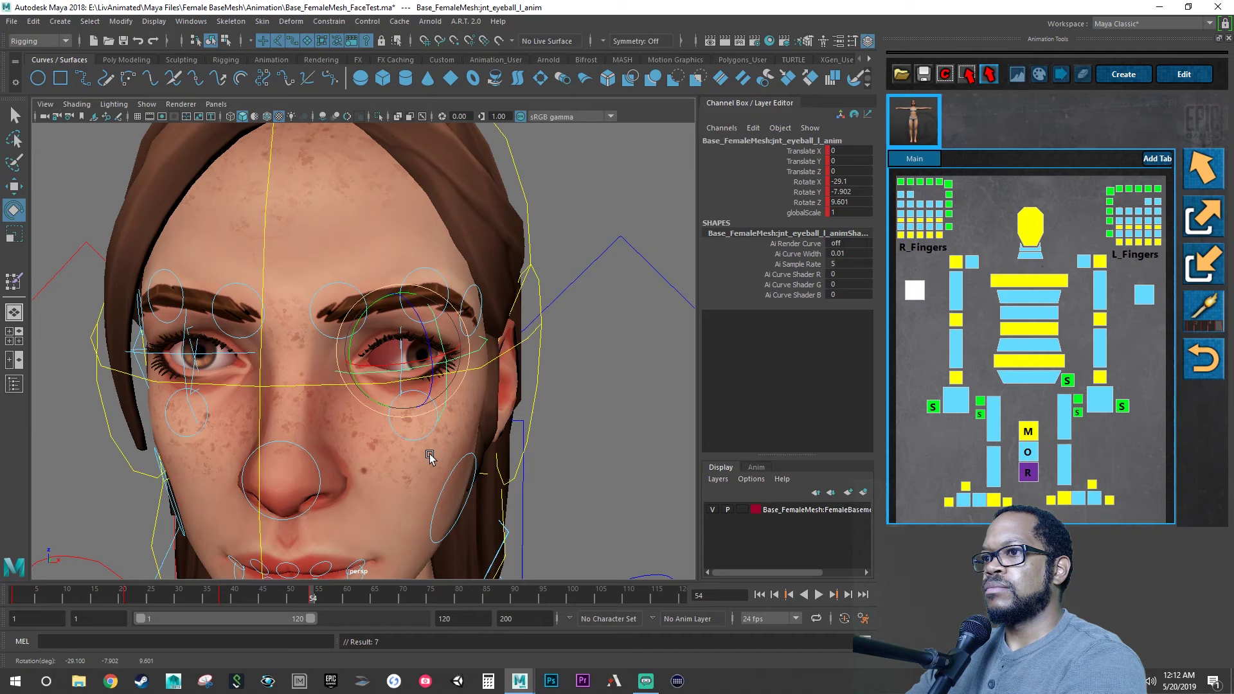
pyautogui.moveTo(357, 589); pyautogui.dragTo(402, 597)
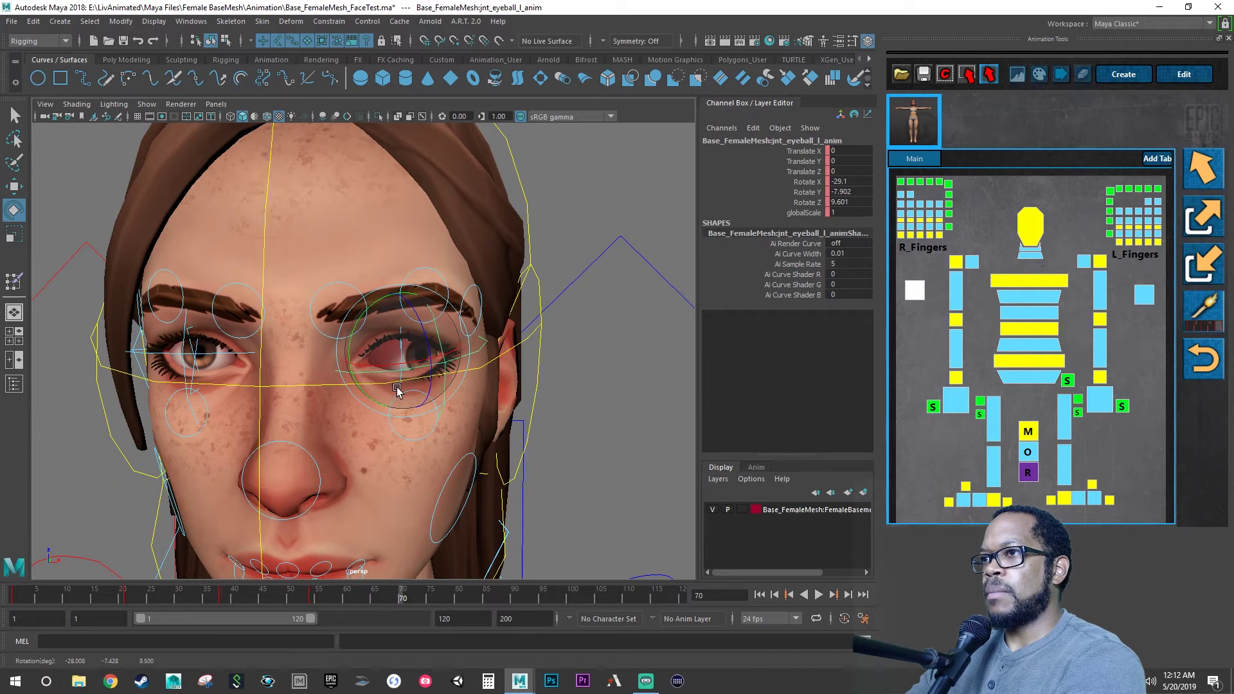
pyautogui.moveTo(380, 394); pyautogui.dragTo(374, 390)
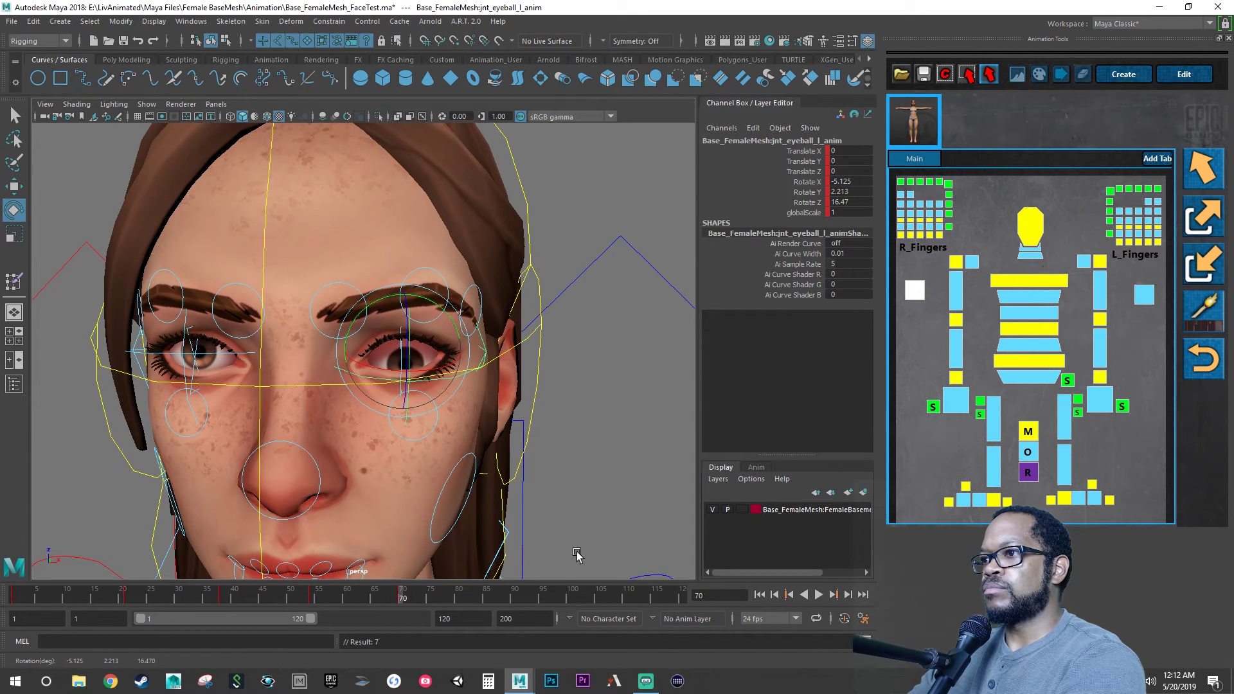
pyautogui.click(515, 597)
pyautogui.moveTo(430, 354); pyautogui.dragTo(397, 343)
pyautogui.press('s')
pyautogui.hotkey('alt', 'v')
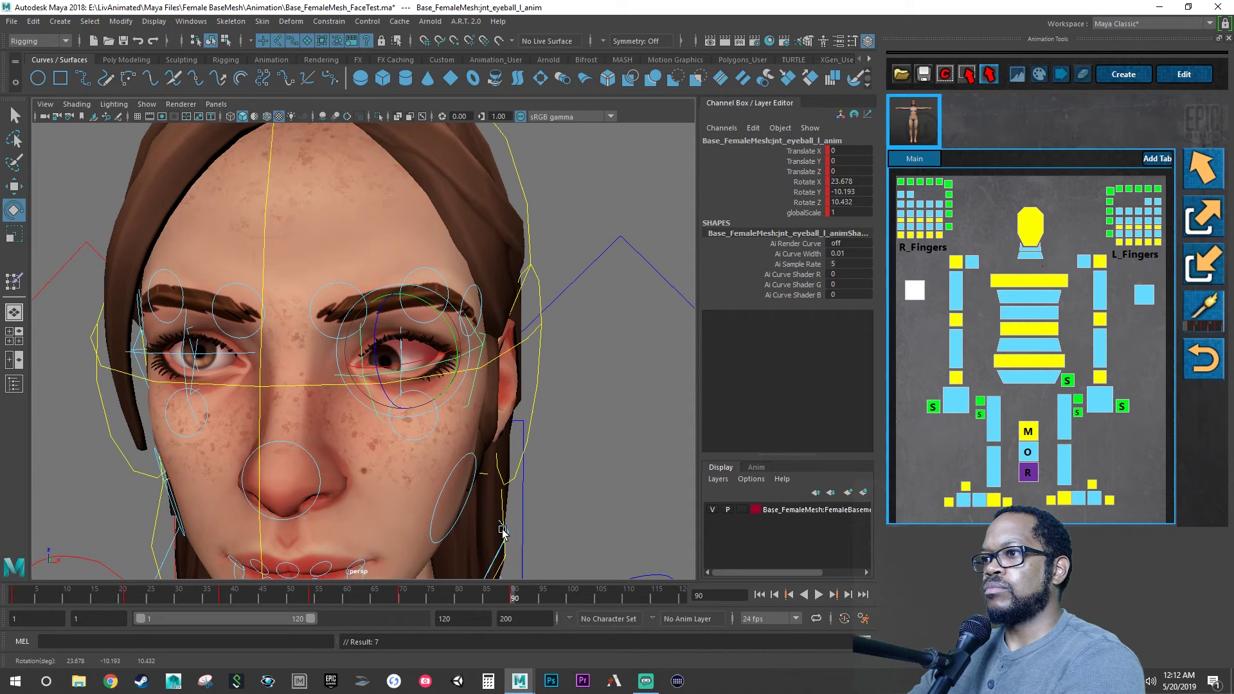
pyautogui.click(610, 598)
pyautogui.moveTo(418, 338); pyautogui.dragTo(406, 327)
pyautogui.press('s')
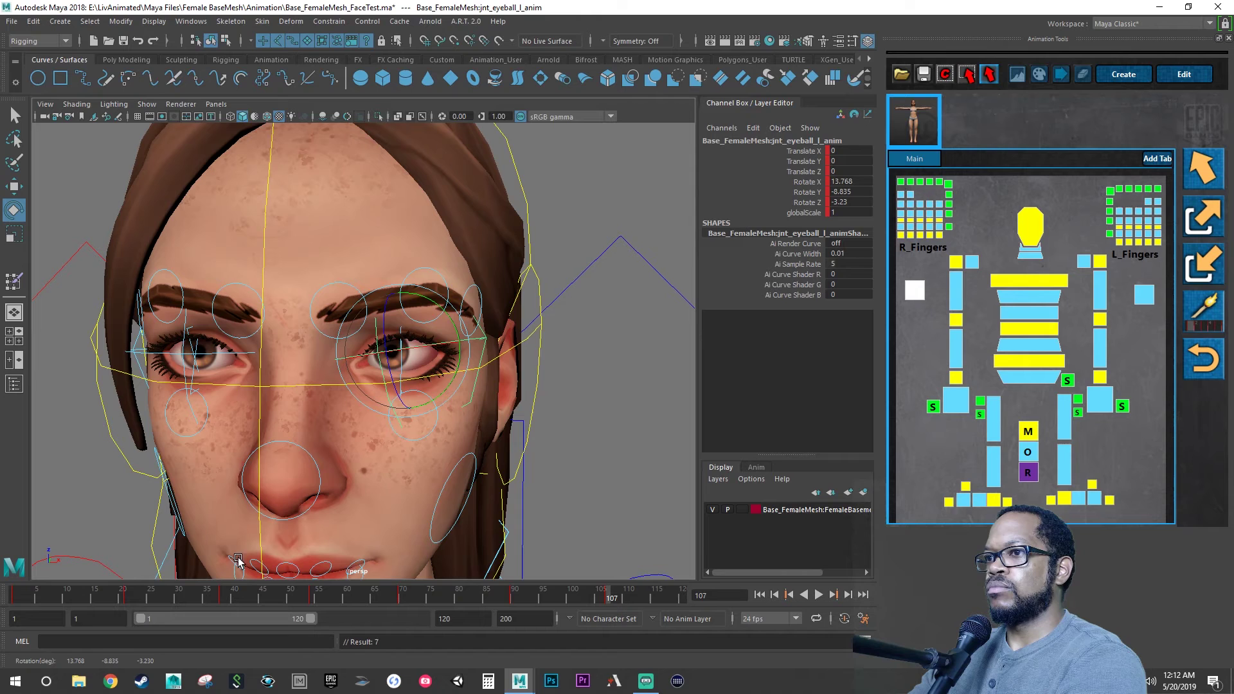
pyautogui.click(11, 598)
# Copy the eyeball's frame 1 key, paste it at frame 120, and play the animation
pyautogui.rightClick(11, 598)
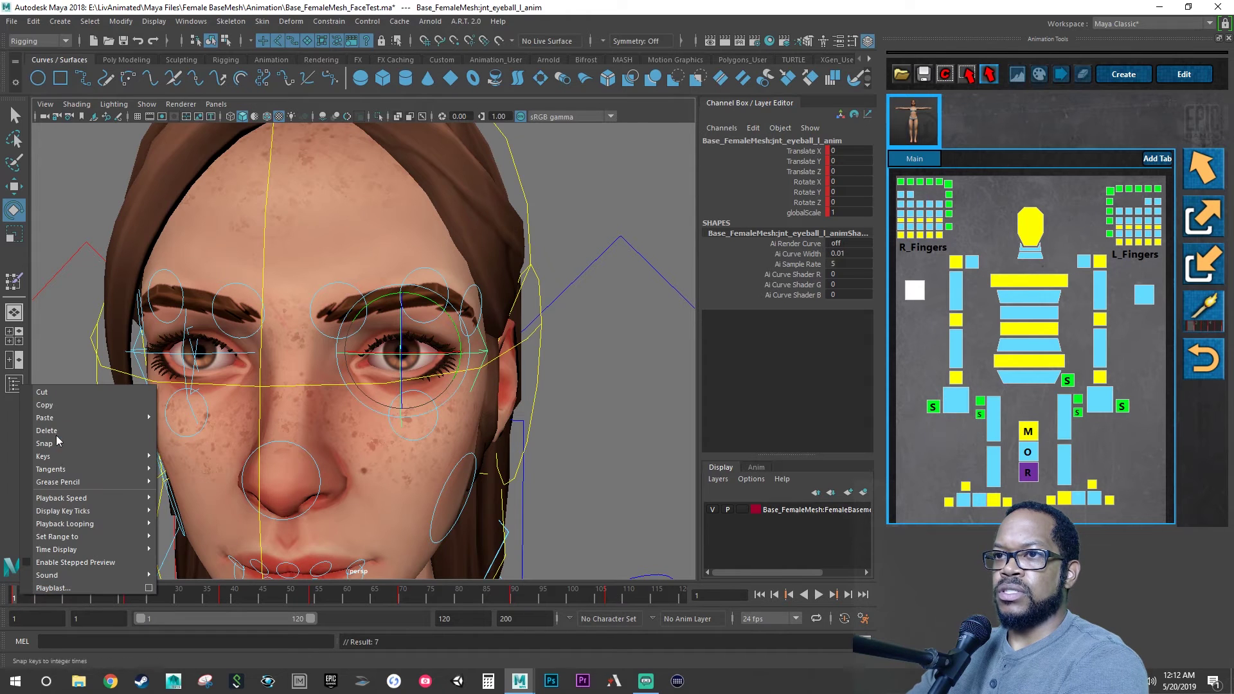
pyautogui.click(55, 406)
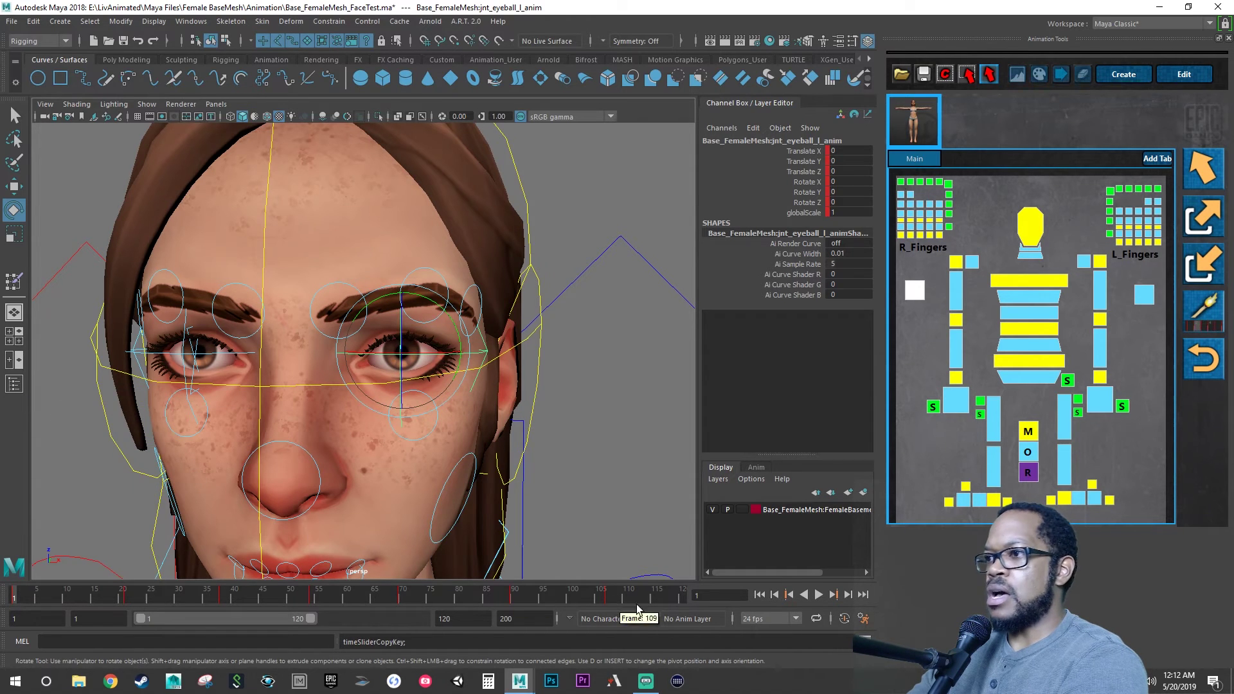
pyautogui.click(683, 596)
pyautogui.rightClick(684, 598)
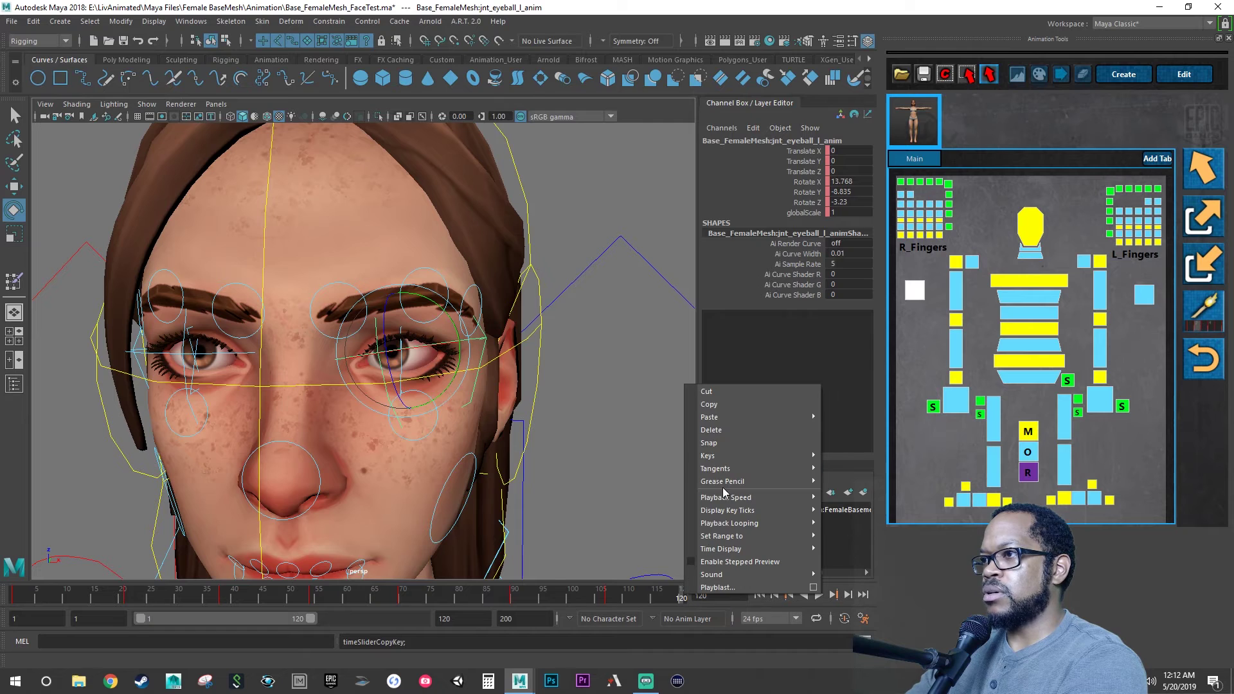
pyautogui.moveTo(736, 419)
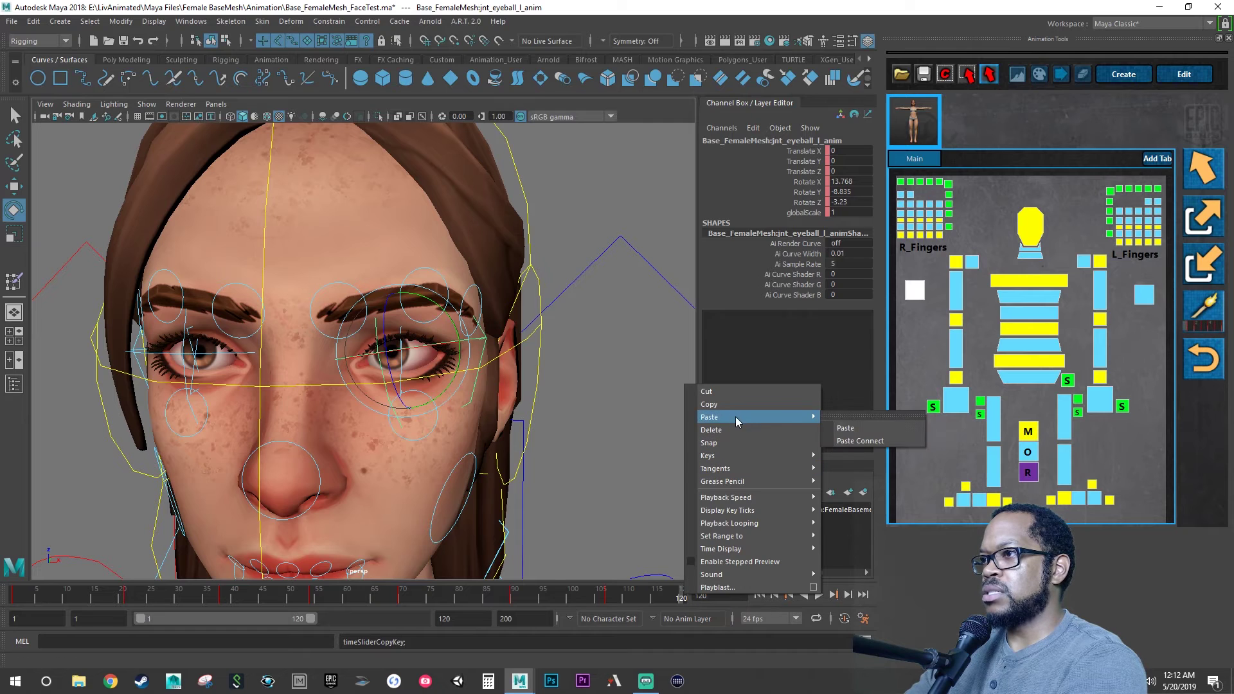
pyautogui.click(847, 428)
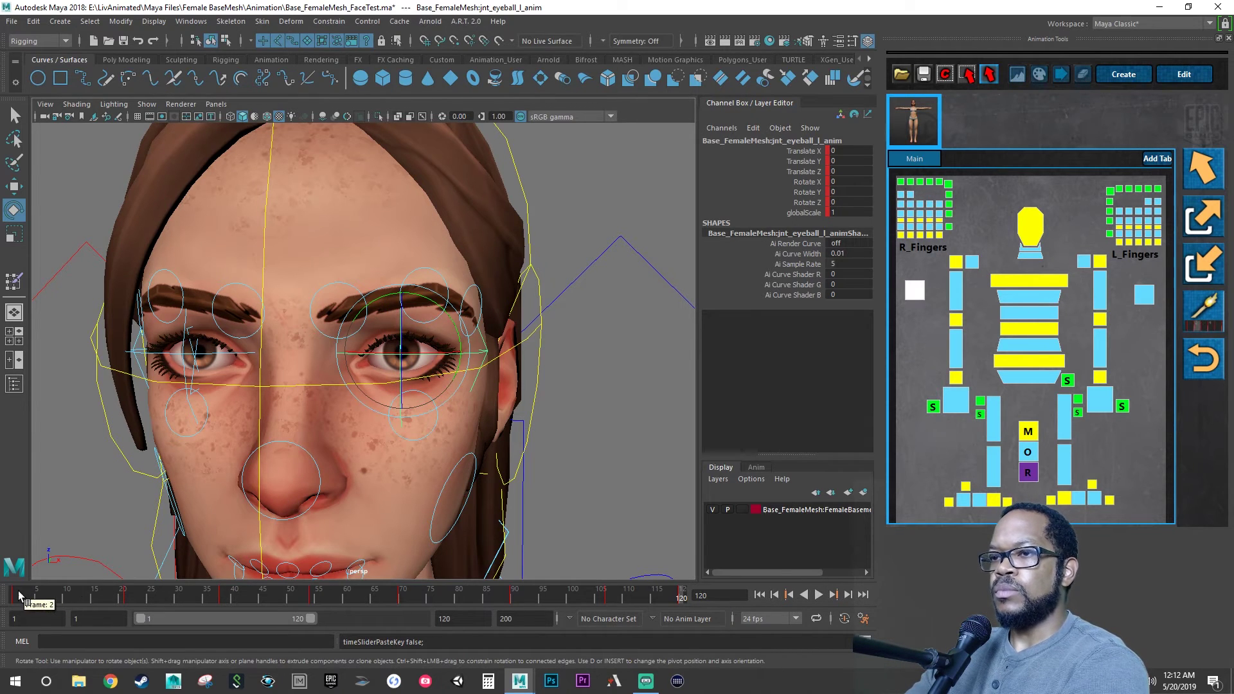
pyautogui.hotkey('alt', 'v')
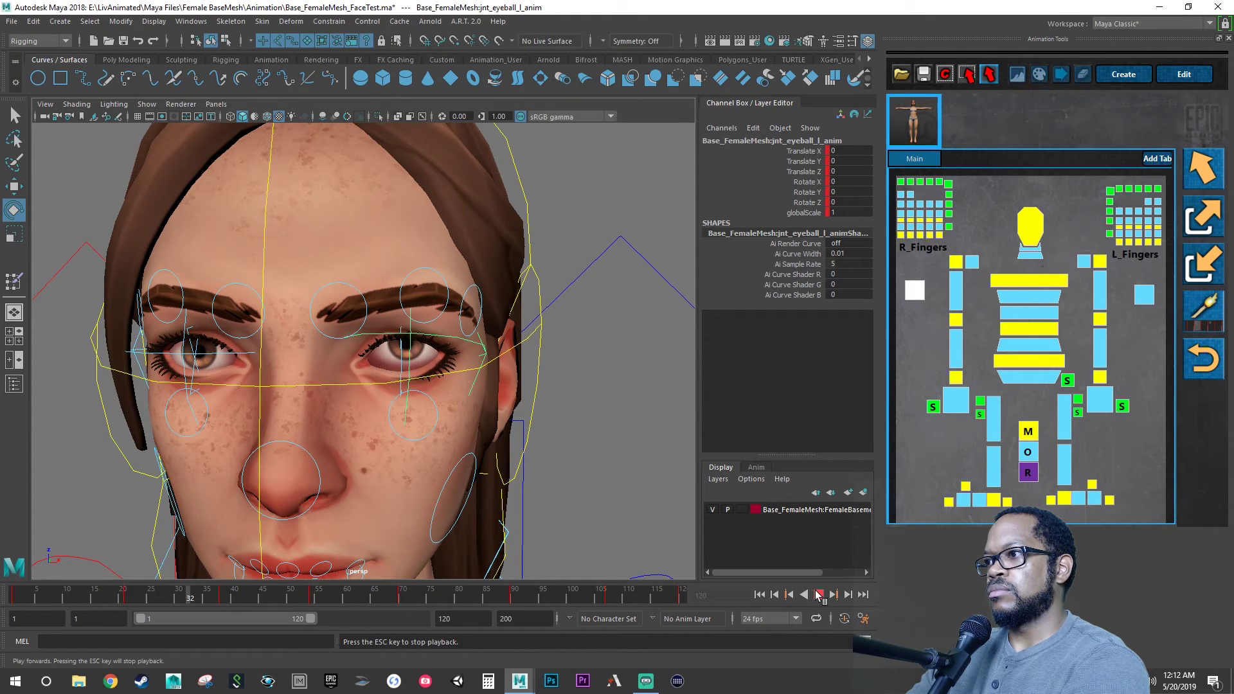
# Back at frame 1, key the left upper eyelid control in its rest pose
pyautogui.click(819, 595)
pyautogui.click(760, 594)
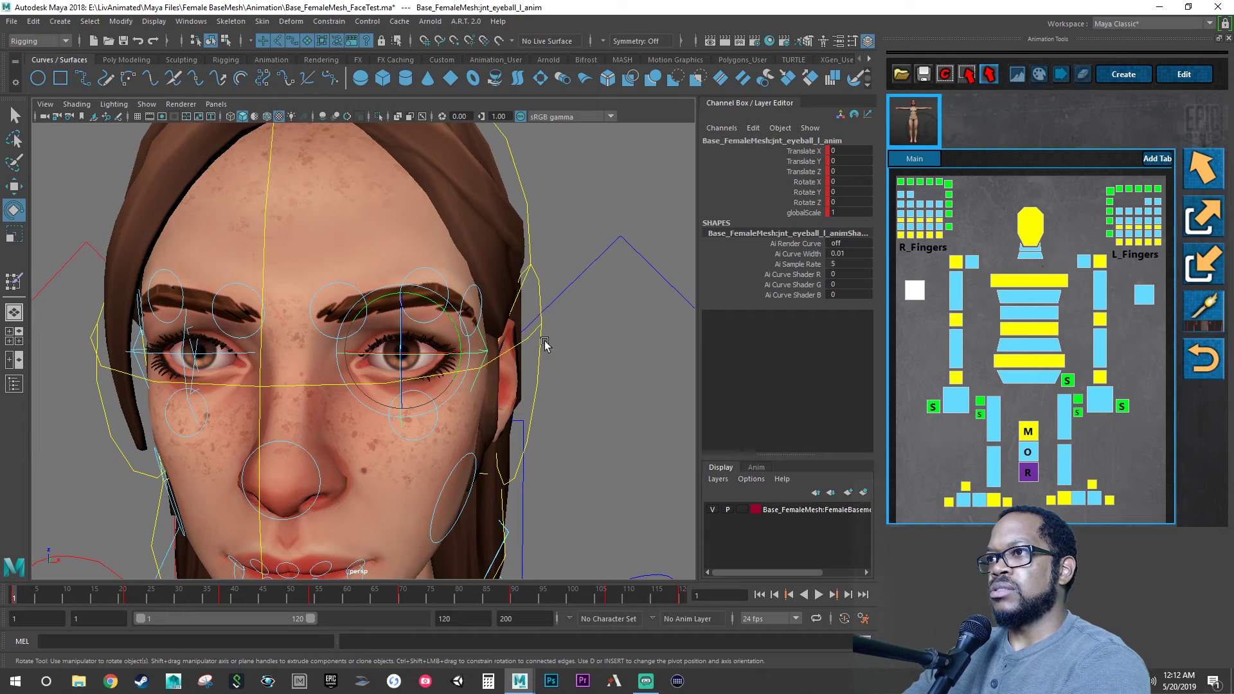
pyautogui.keyDown('alt'); pyautogui.moveTo(506, 347); pyautogui.dragTo(387, 307); pyautogui.keyUp('alt')
pyautogui.scroll(5, 418, 340)
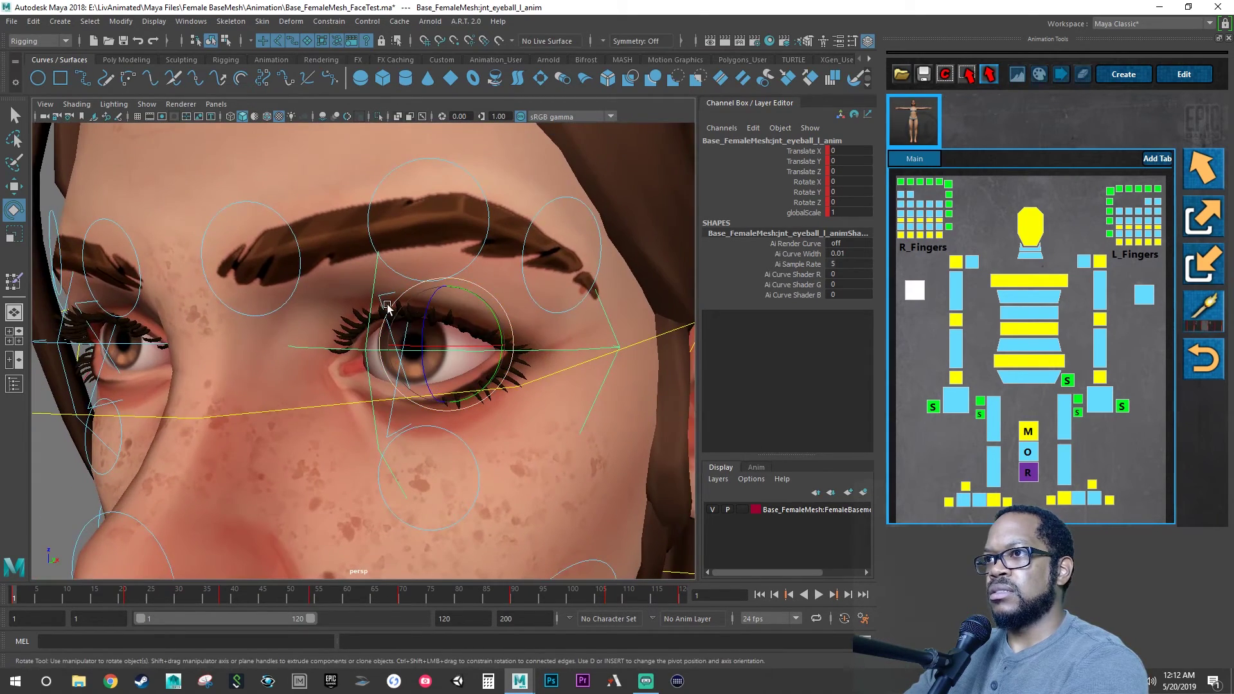
pyautogui.click(383, 298)
pyautogui.scroll(-4, 388, 309)
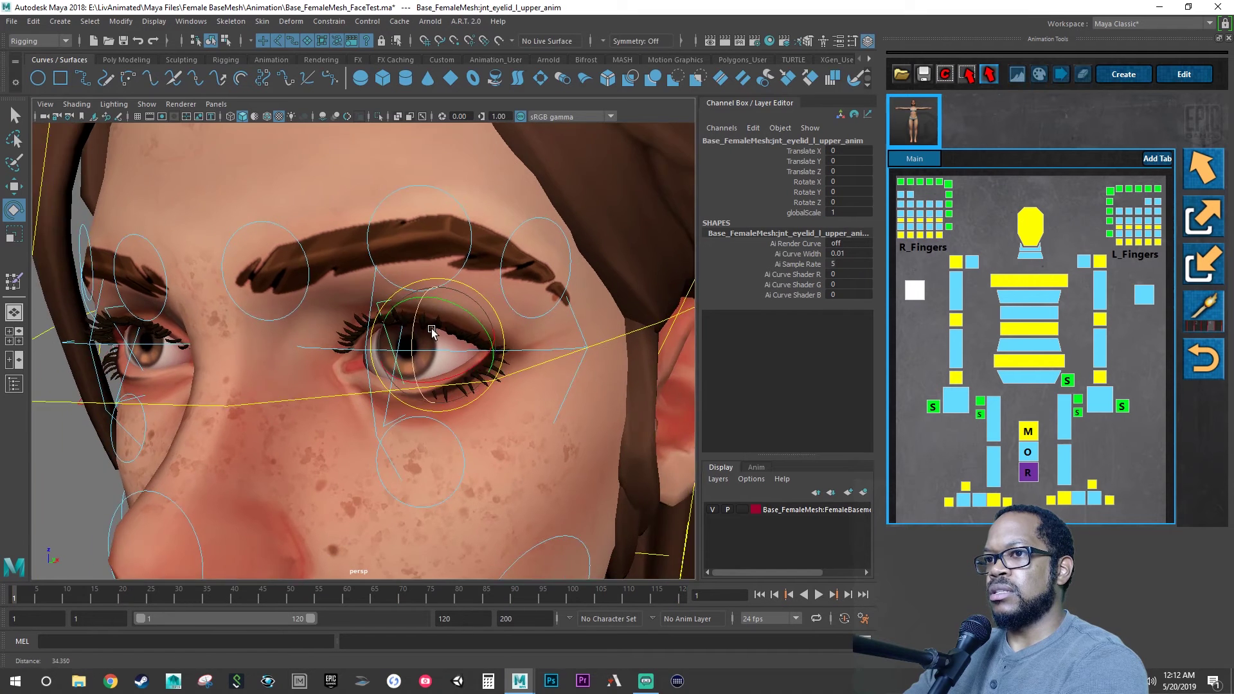
pyautogui.press('s')
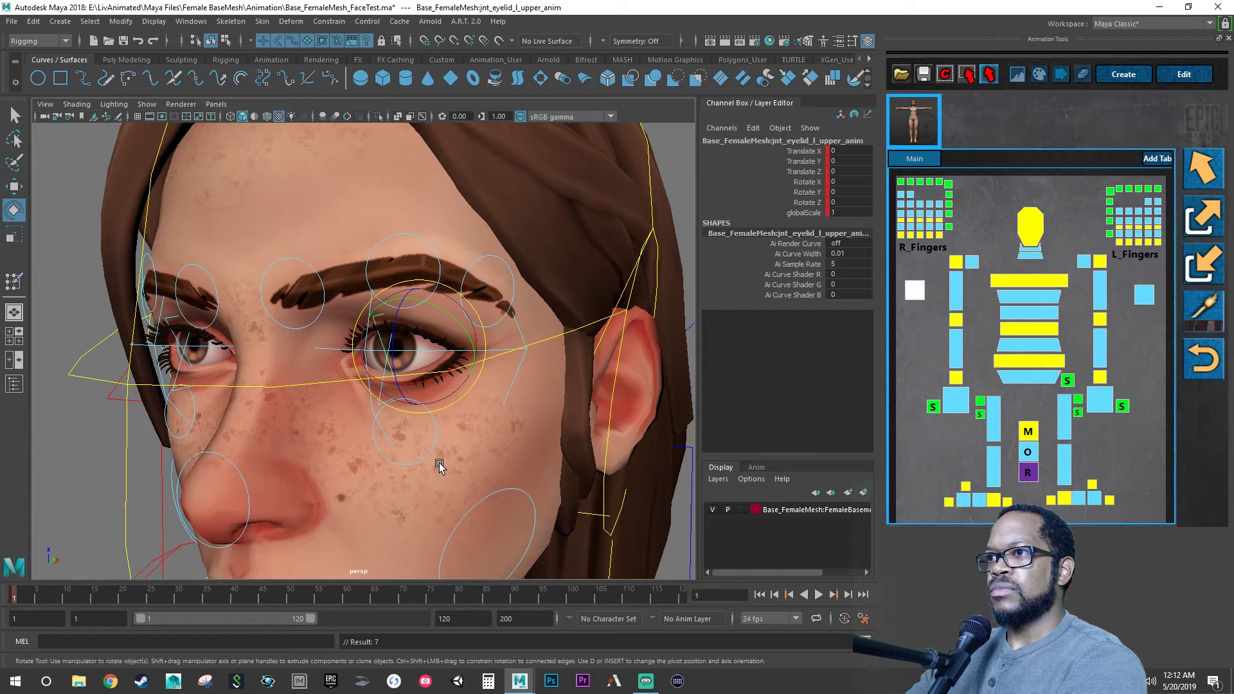
# Reset the left lower eyelid's rotation to zero, key it, and advance to frame 10
pyautogui.keyDown('alt'); pyautogui.moveTo(417, 396); pyautogui.dragTo(300, 374); pyautogui.keyUp('alt')
pyautogui.click(170, 423)
pyautogui.hotkey('ctrl', 'z')
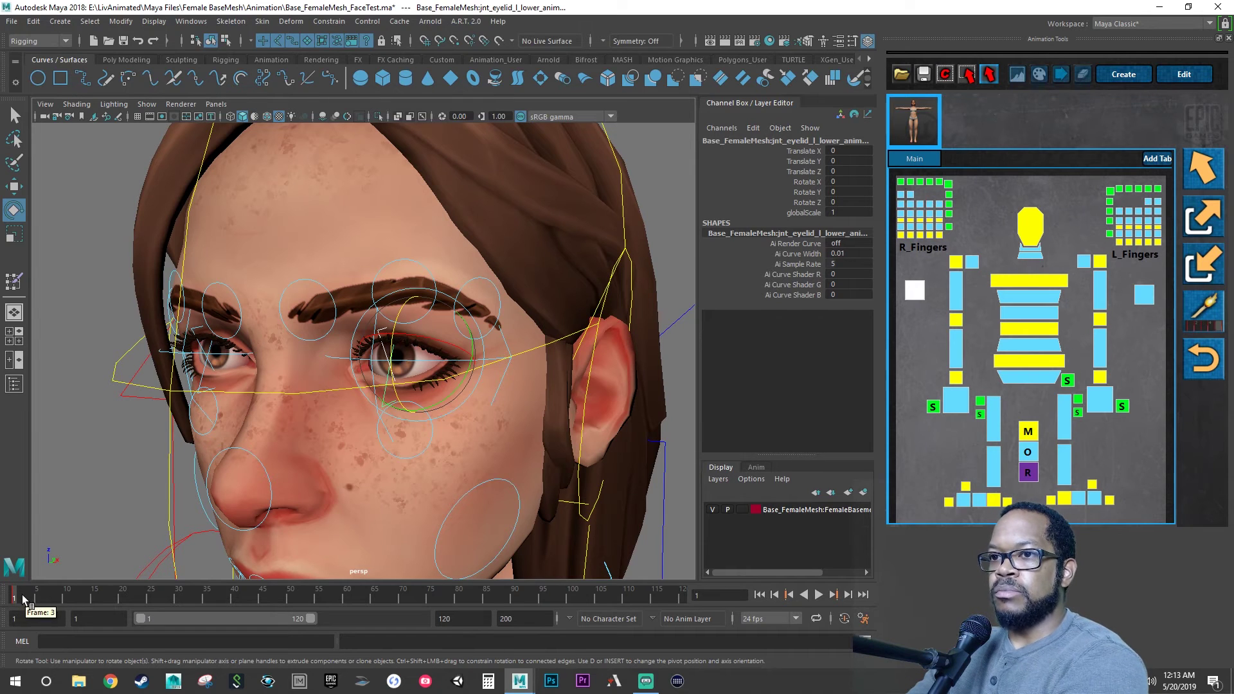
pyautogui.press('s')
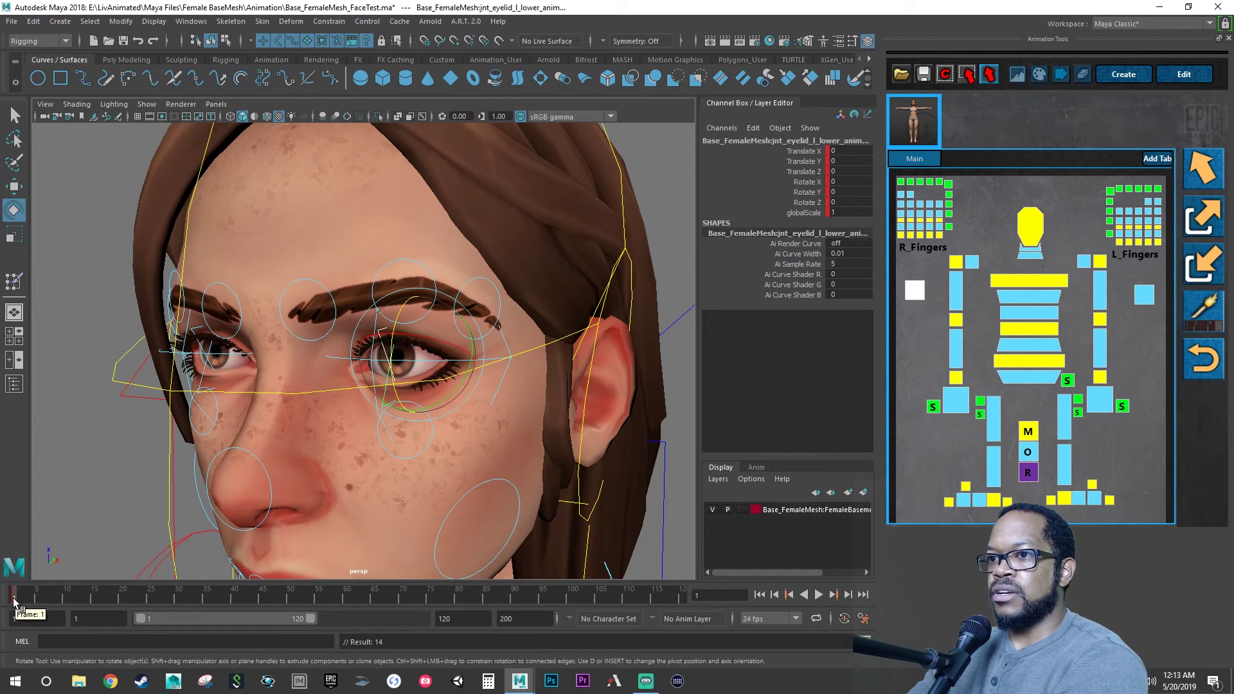
pyautogui.hotkey('alt', 'v')
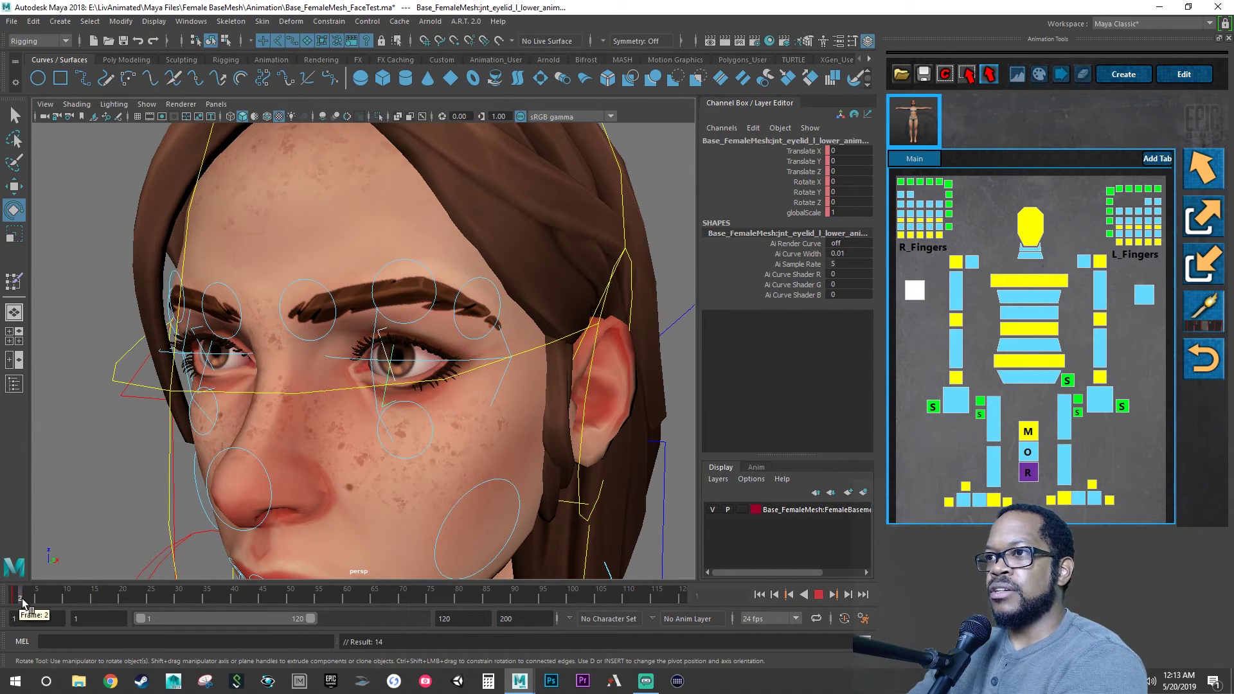
pyautogui.click(64, 608)
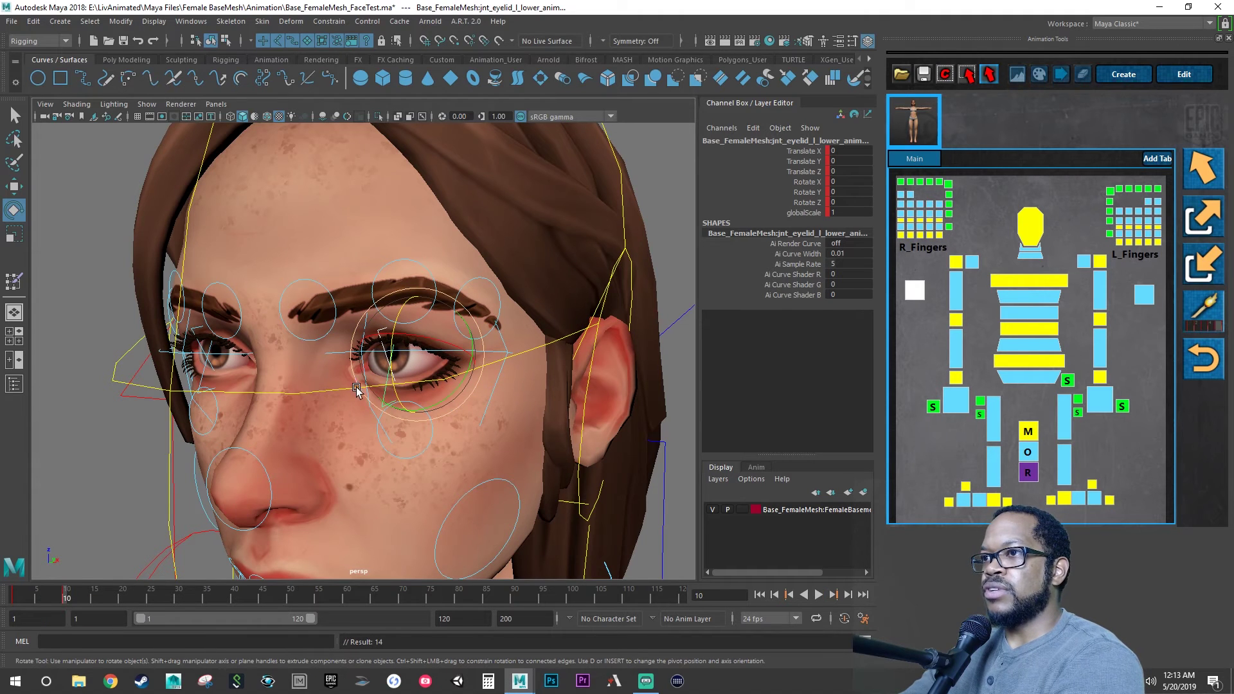
# Rotate the left lower eyelid up and the upper eyelid down toward closing the eye
pyautogui.moveTo(390, 350); pyautogui.dragTo(392, 353)
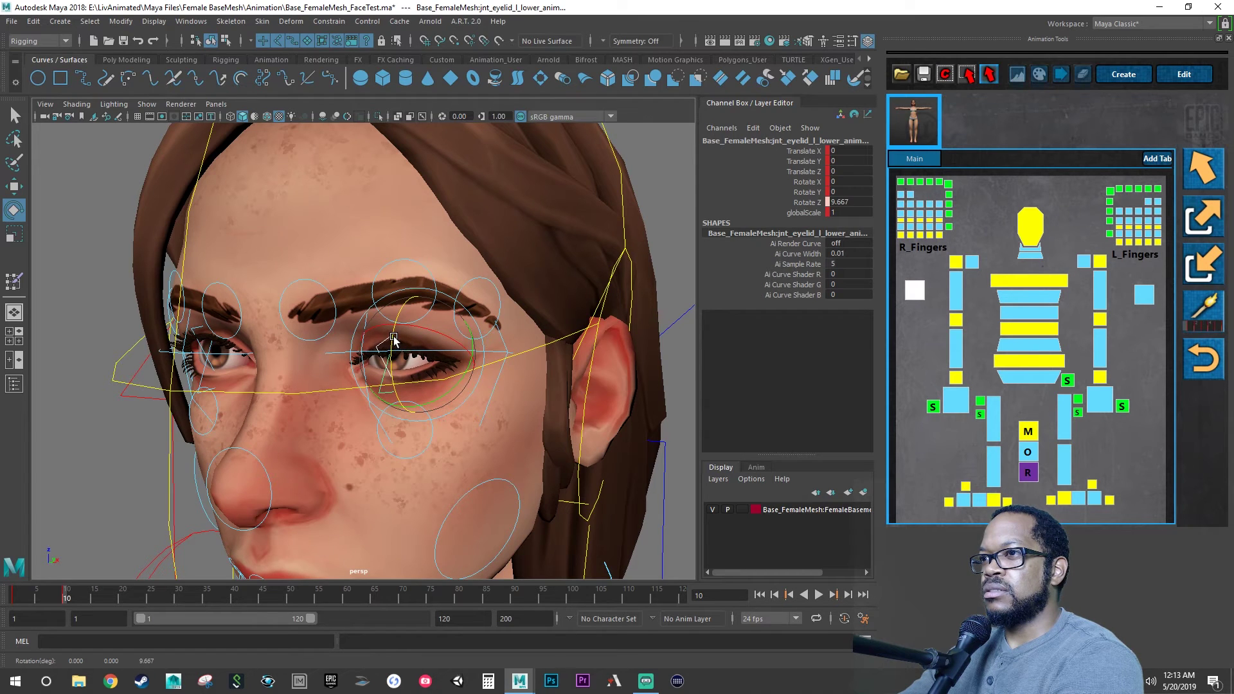
pyautogui.moveTo(396, 355)
pyautogui.mouseDown()
pyautogui.moveTo(238, 495)
pyautogui.moveTo(392, 335)
pyautogui.moveTo(484, 366)
pyautogui.moveTo(413, 349)
pyautogui.moveTo(399, 353)
pyautogui.moveTo(403, 373)
pyautogui.mouseUp()
pyautogui.scroll(4, 427, 366)
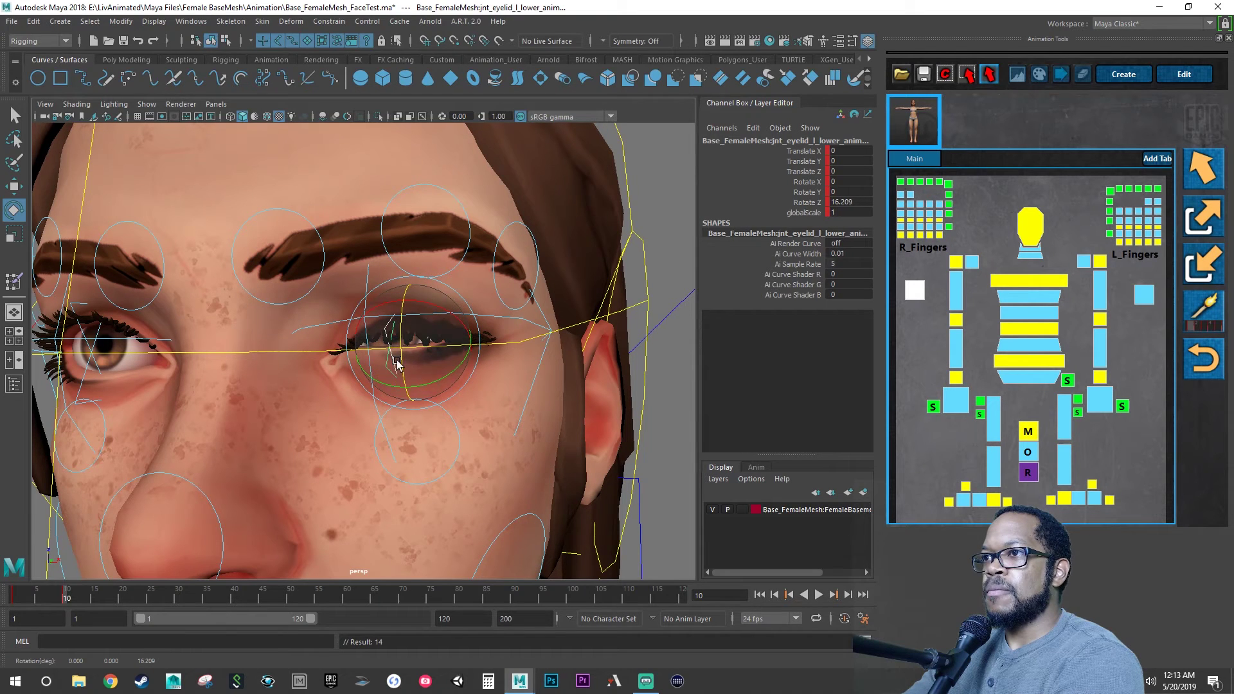
pyautogui.click(469, 288)
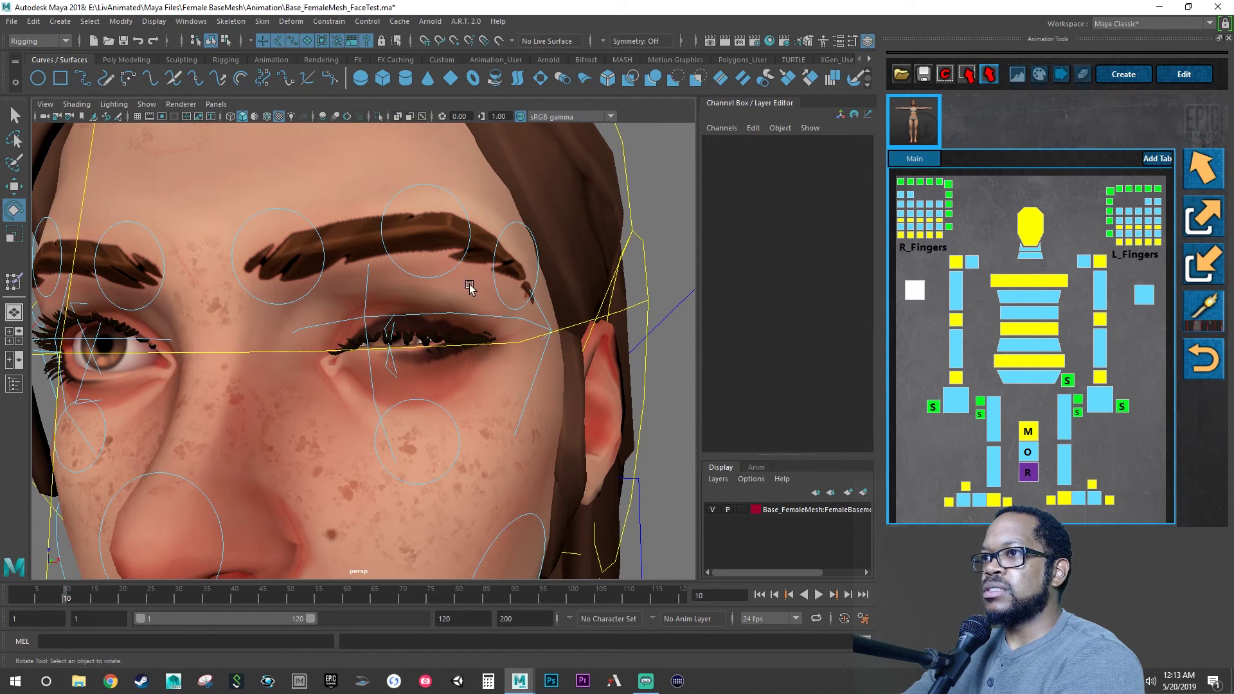
pyautogui.click(387, 324)
pyautogui.moveTo(402, 334); pyautogui.dragTo(398, 349)
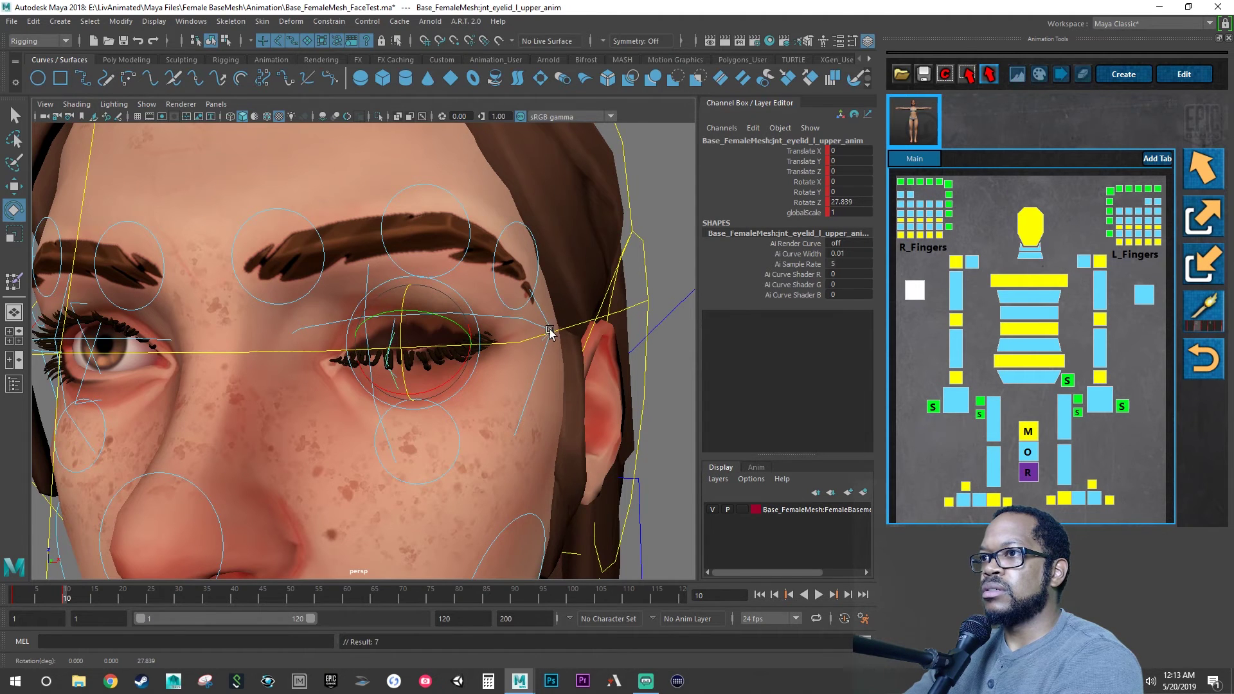
pyautogui.keyDown('alt'); pyautogui.moveTo(549, 331); pyautogui.dragTo(311, 350); pyautogui.keyUp('alt')
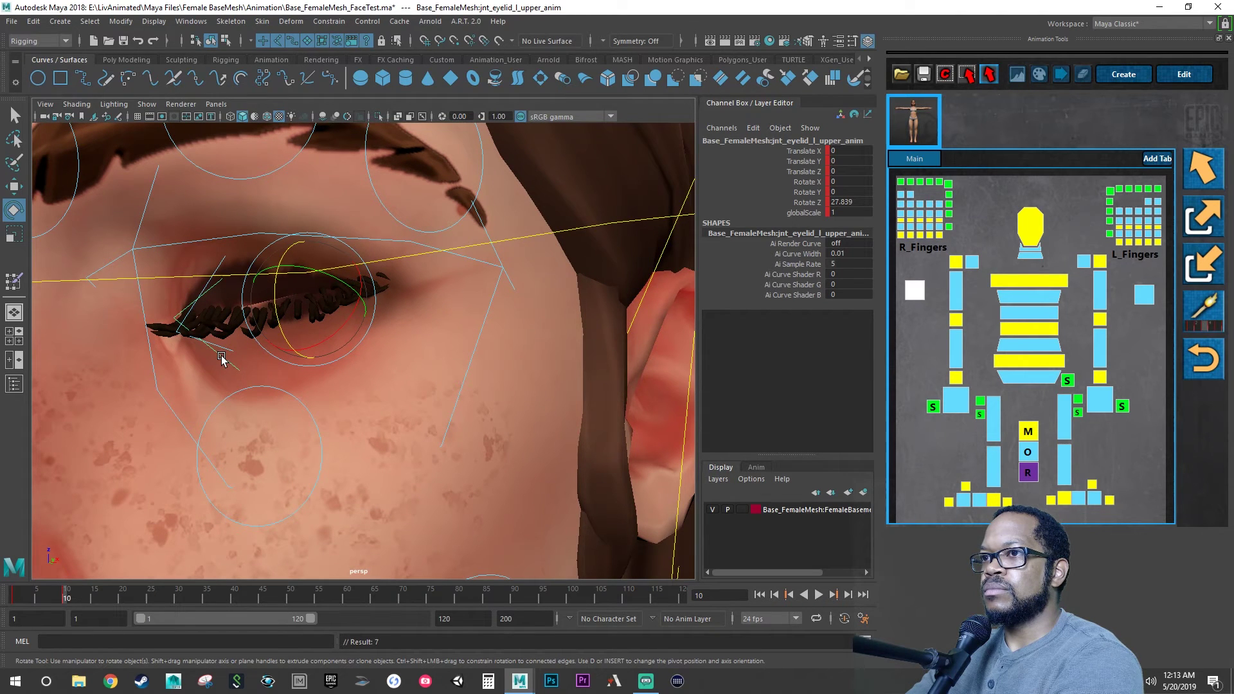
pyautogui.click(532, 345)
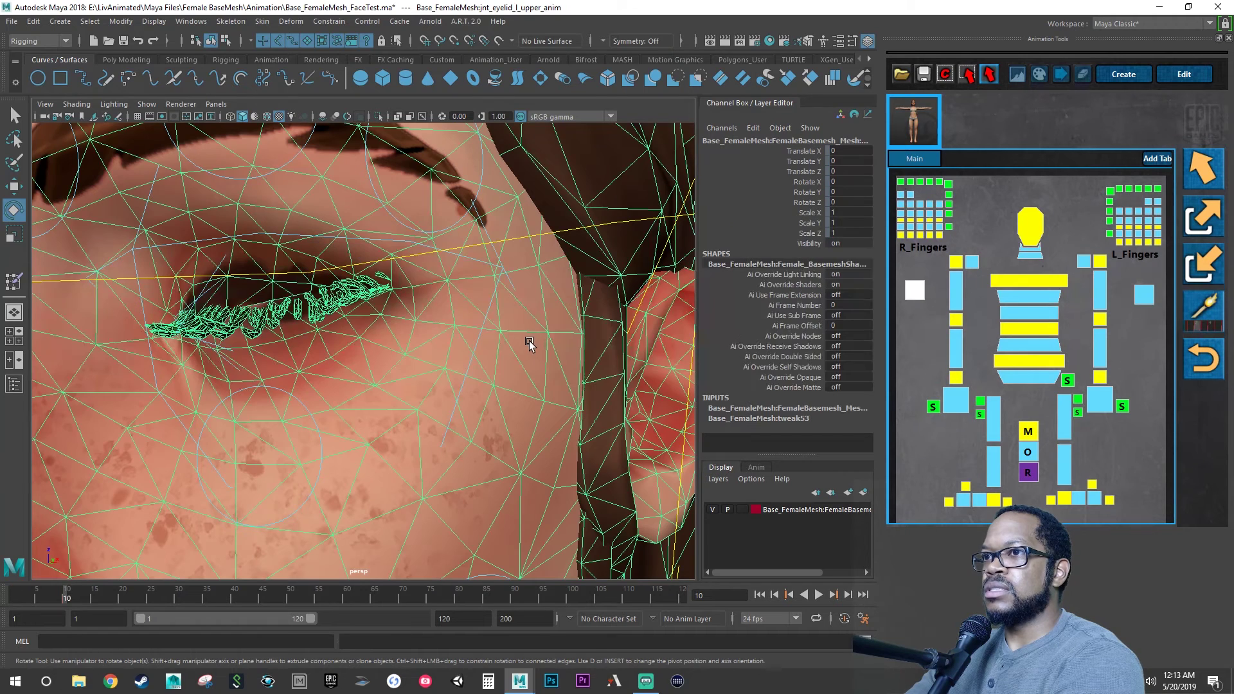
pyautogui.click(234, 364)
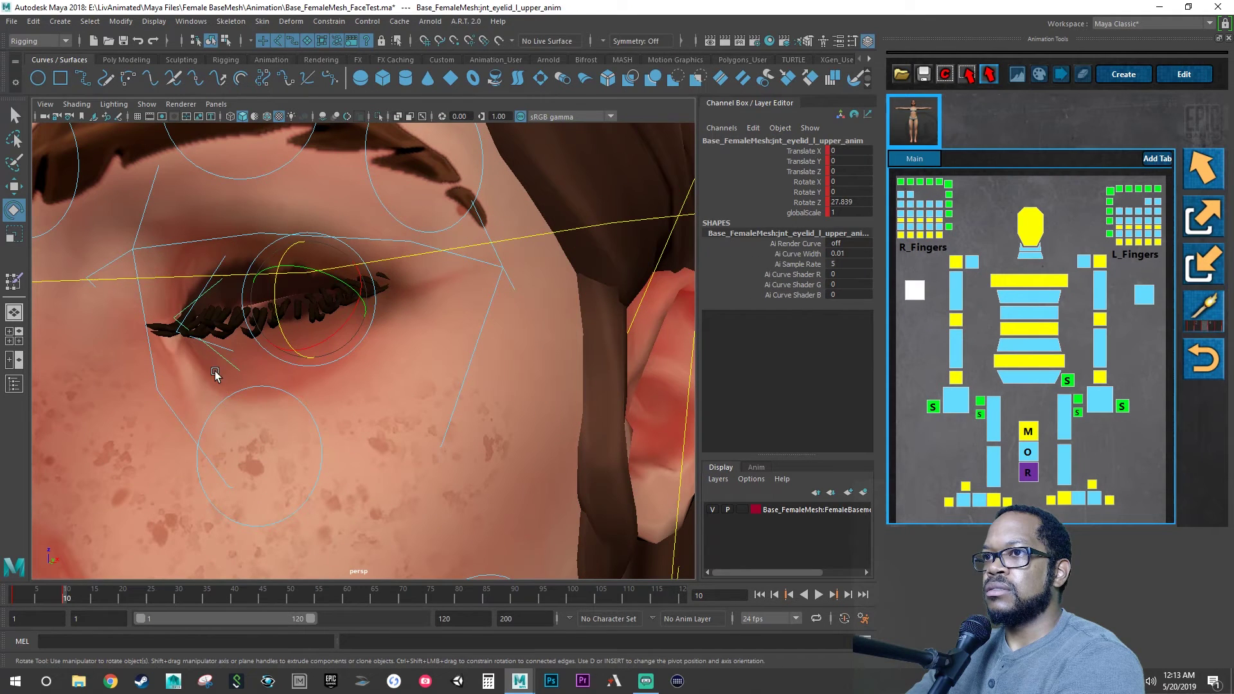
pyautogui.moveTo(280, 322); pyautogui.dragTo(277, 325)
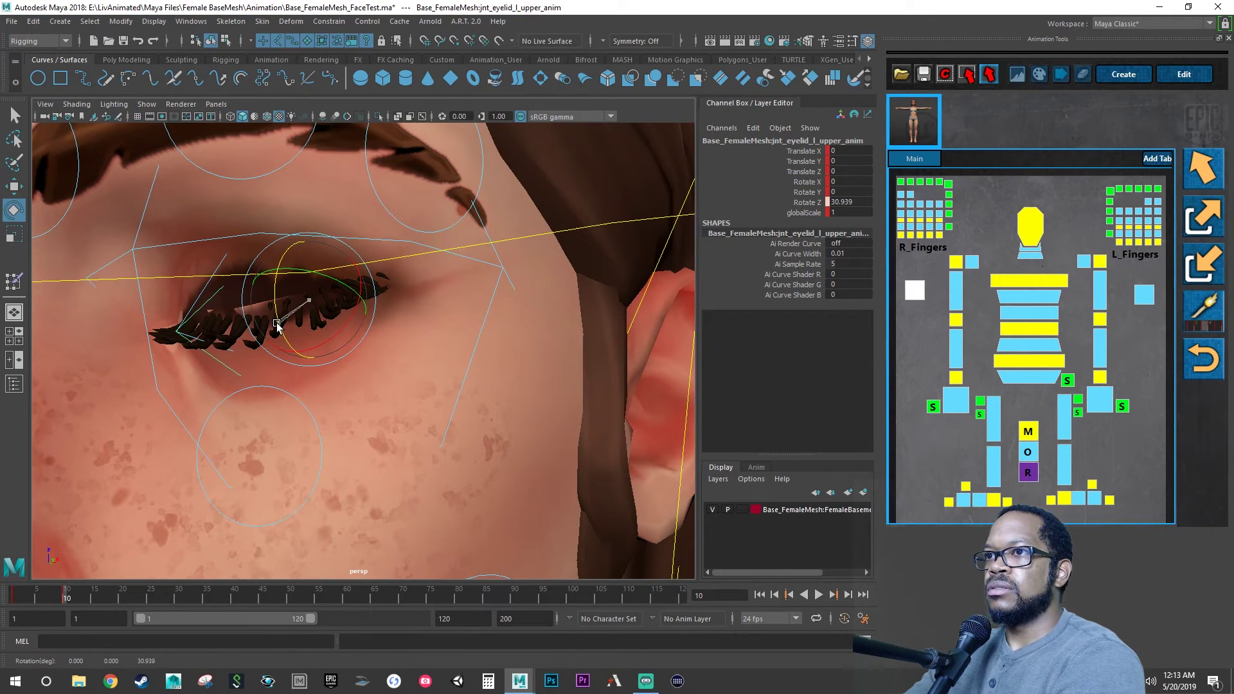
pyautogui.hotkey('ctrl', 'z')
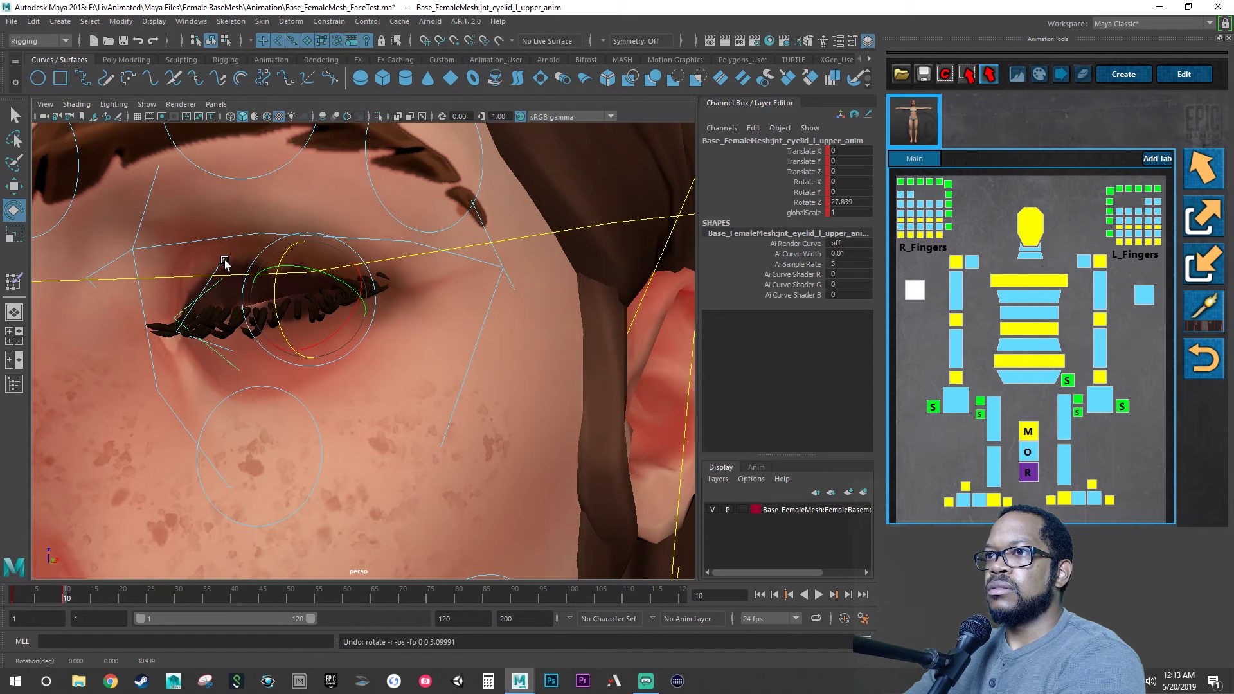
# Raise the lower lid (Rotate Z 7.256) and lower the upper lid to meet it, keying both
pyautogui.click(224, 261)
pyautogui.moveTo(275, 281); pyautogui.dragTo(273, 292)
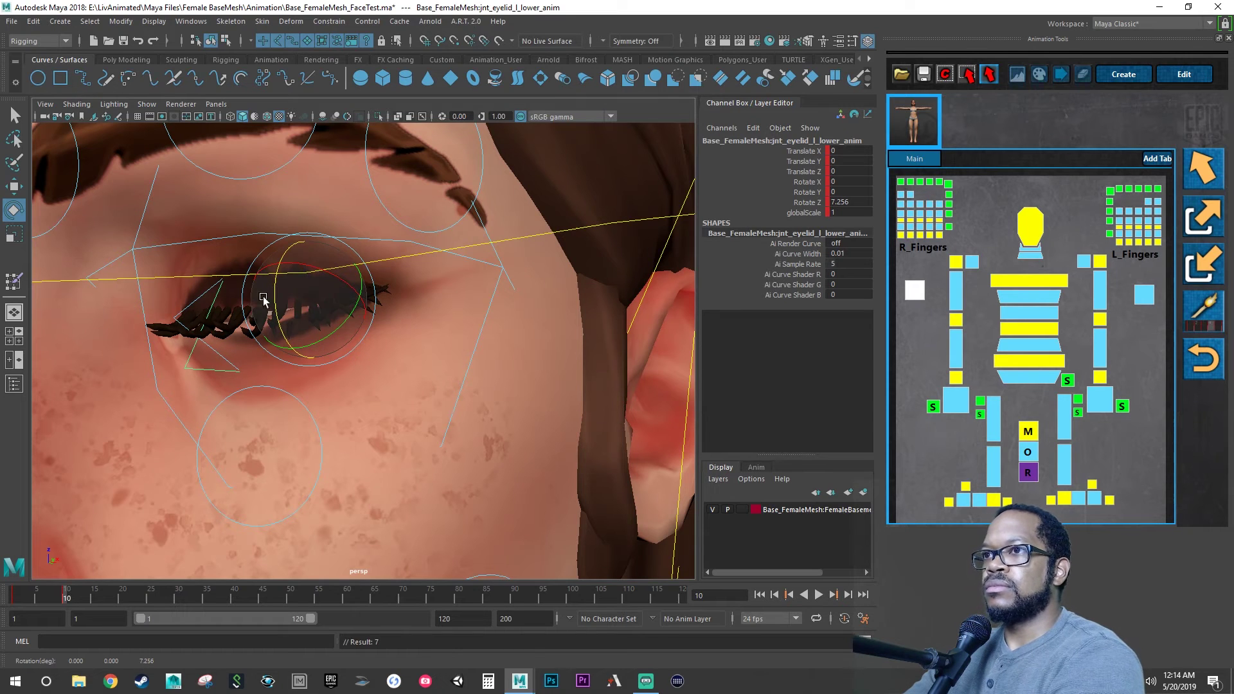
pyautogui.press('s')
pyautogui.click(241, 300)
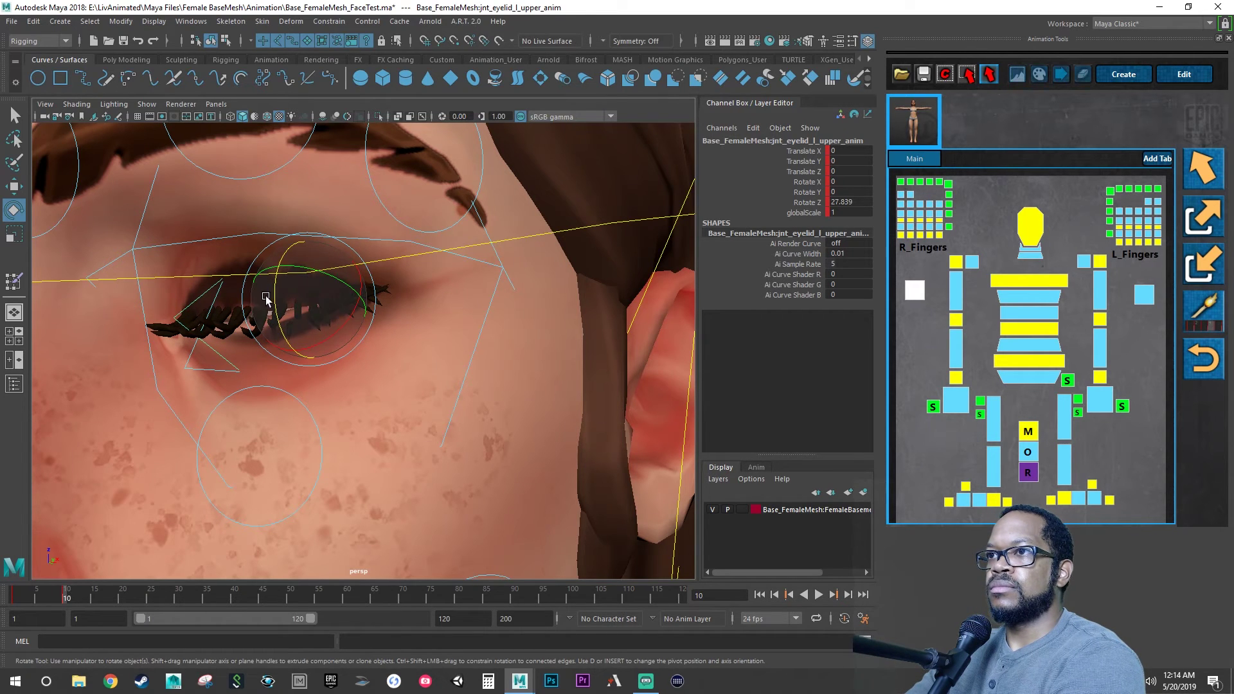
pyautogui.moveTo(275, 293); pyautogui.dragTo(307, 315)
pyautogui.press('s')
pyautogui.scroll(-5, 443, 287)
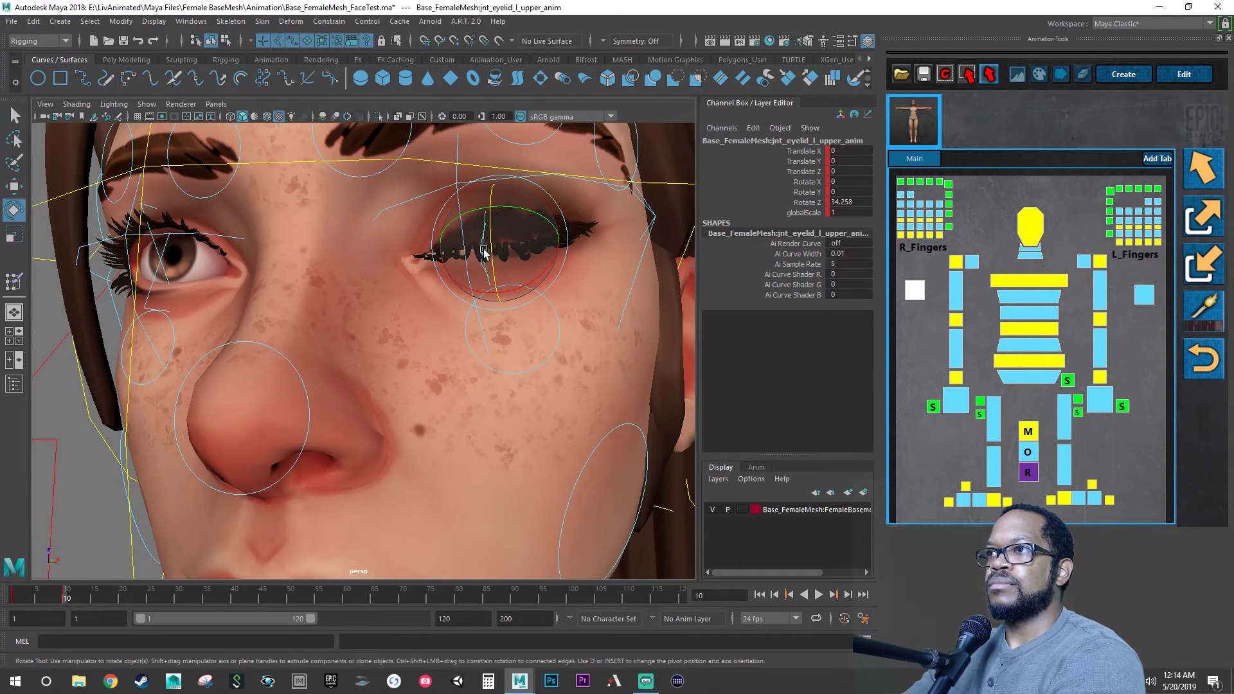
pyautogui.moveTo(490, 232); pyautogui.dragTo(490, 229)
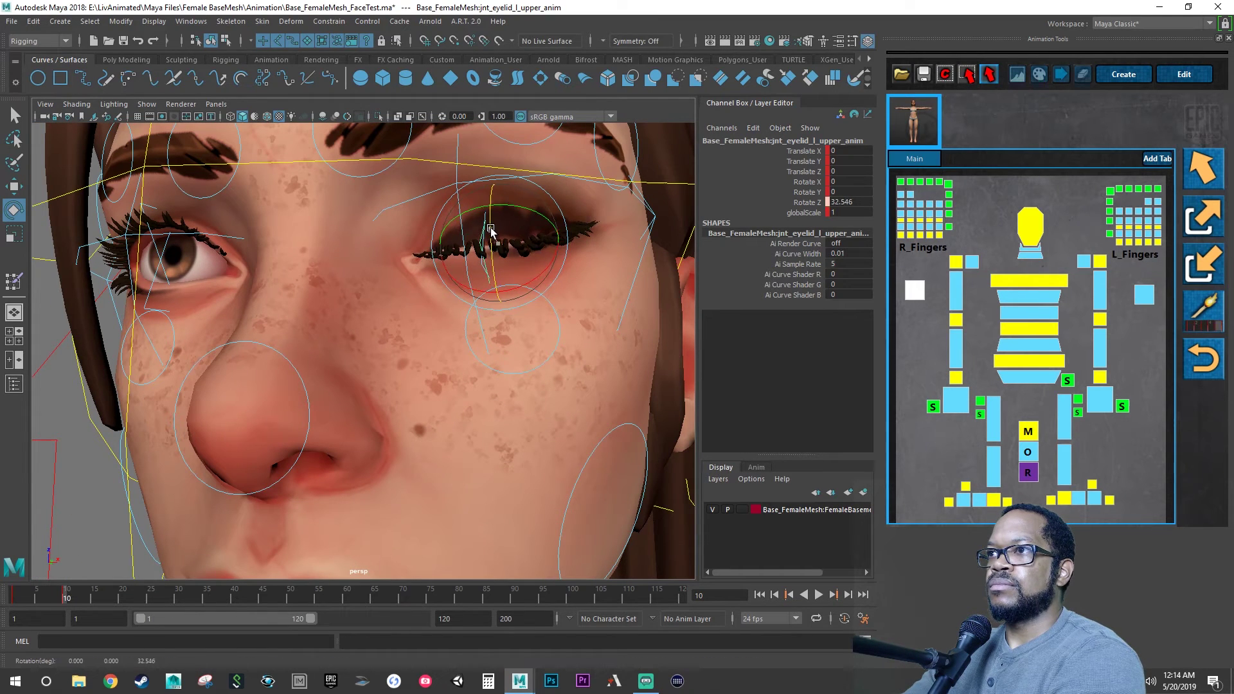
pyautogui.keyDown('alt'); pyautogui.moveTo(449, 296); pyautogui.dragTo(385, 311); pyautogui.keyUp('alt')
pyautogui.scroll(5, 418, 298)
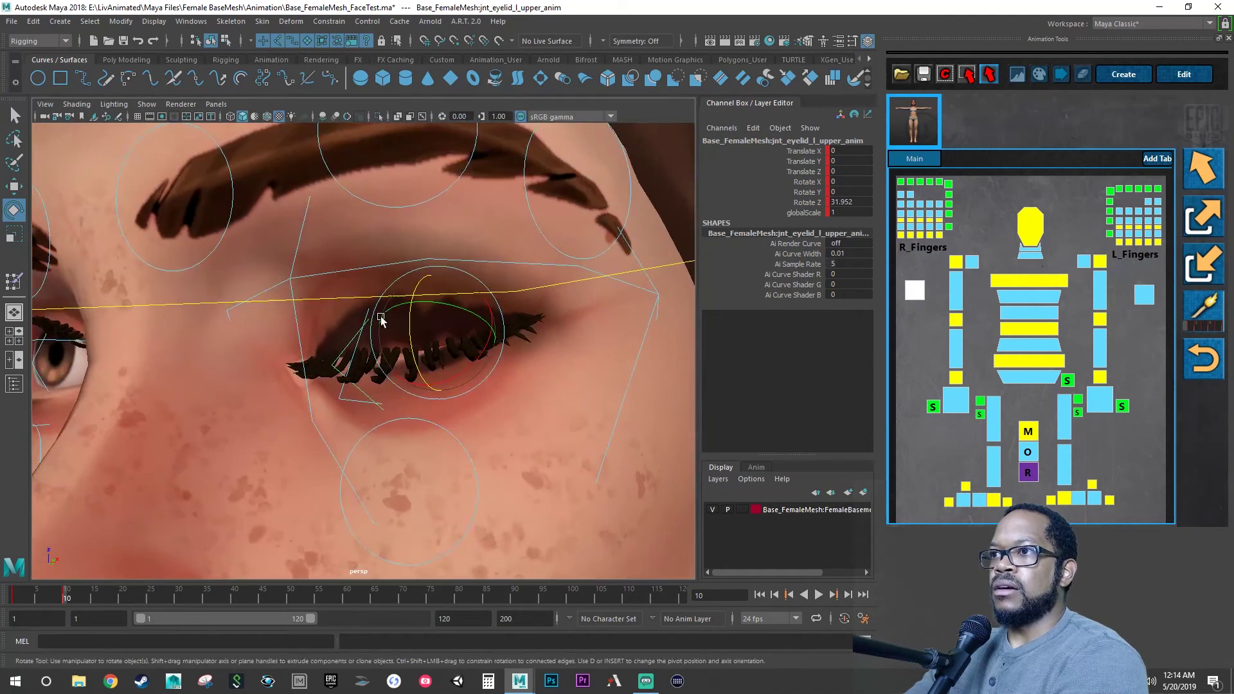
pyautogui.scroll(5, 360, 334)
pyautogui.click(321, 429)
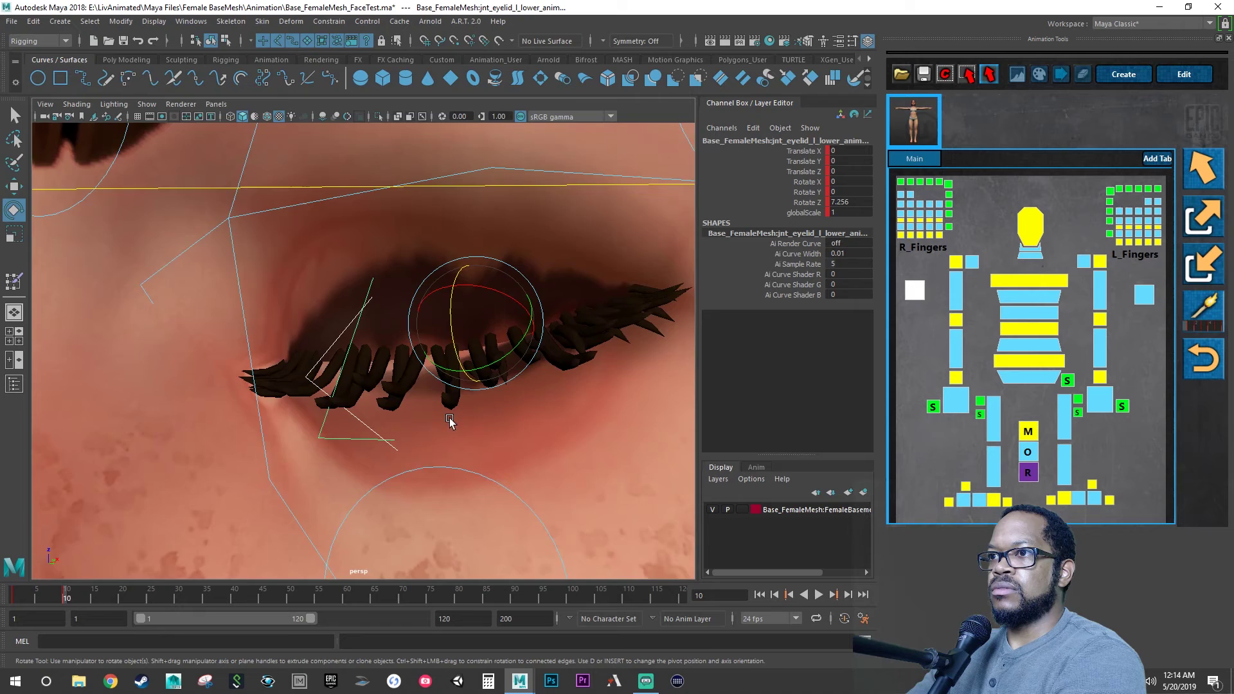
pyautogui.scroll(-8, 394, 416)
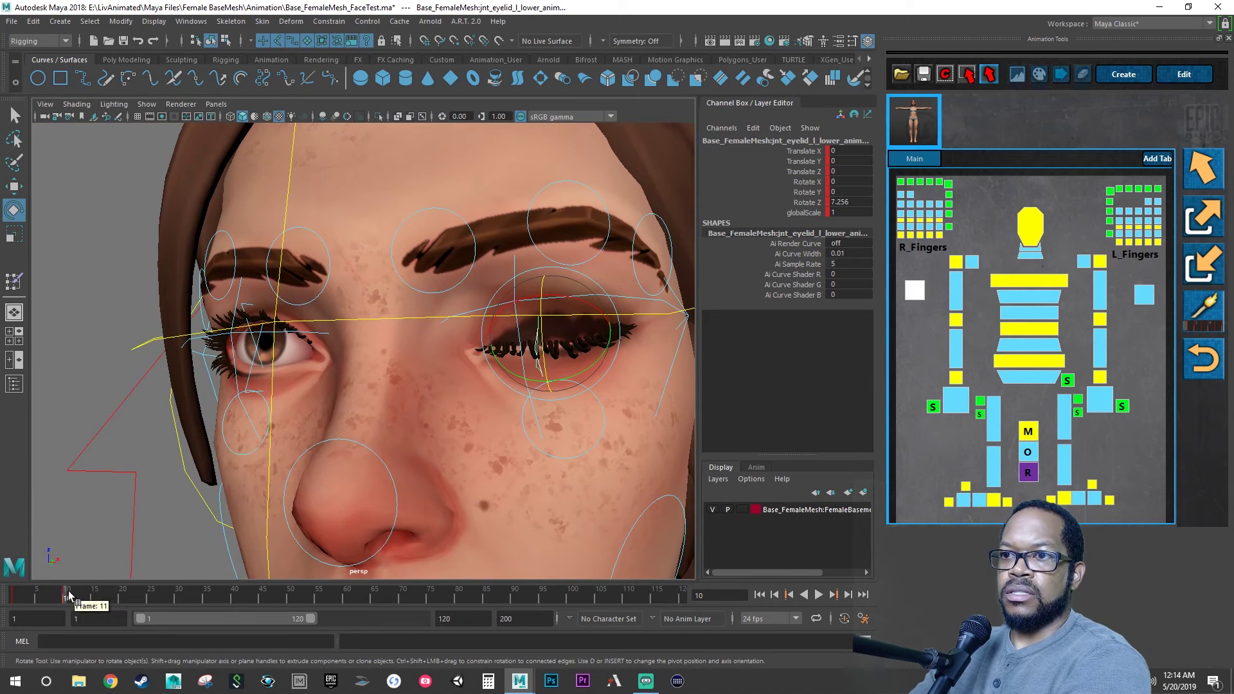
# Copy the closed-eye eyelid keys and paste them at frame 14 to hold the pose
pyautogui.rightClick(66, 601)
pyautogui.click(109, 410)
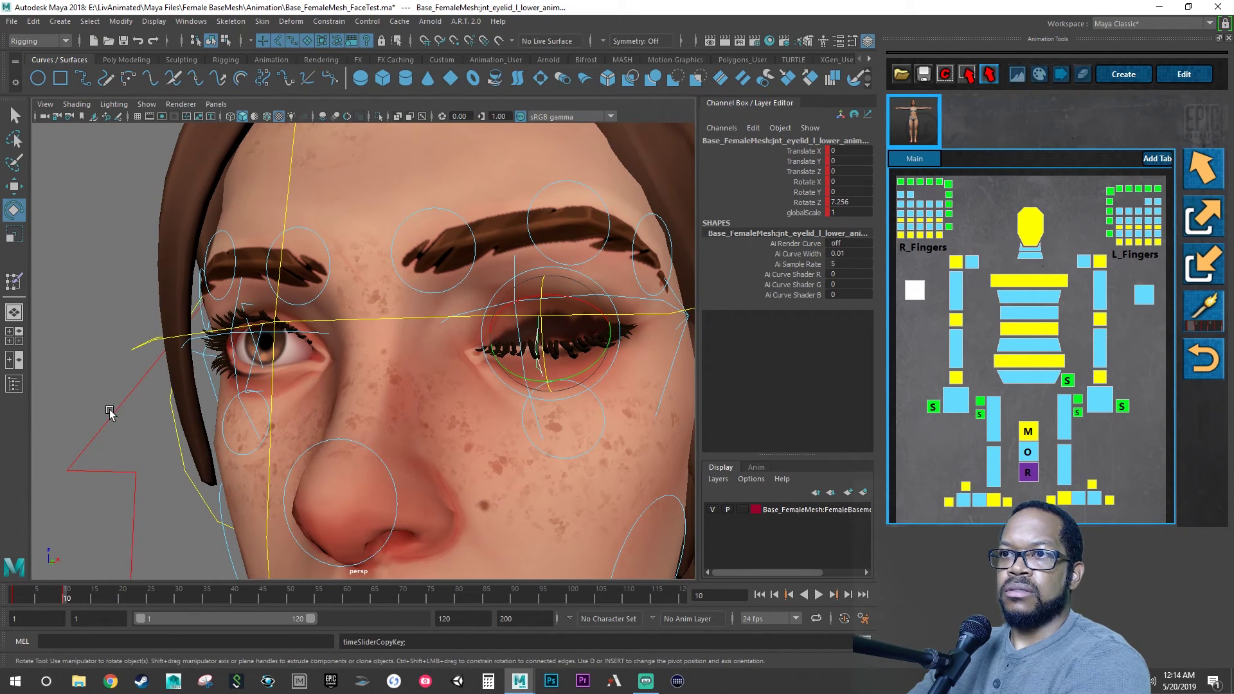
pyautogui.click(90, 597)
pyautogui.rightClick(90, 598)
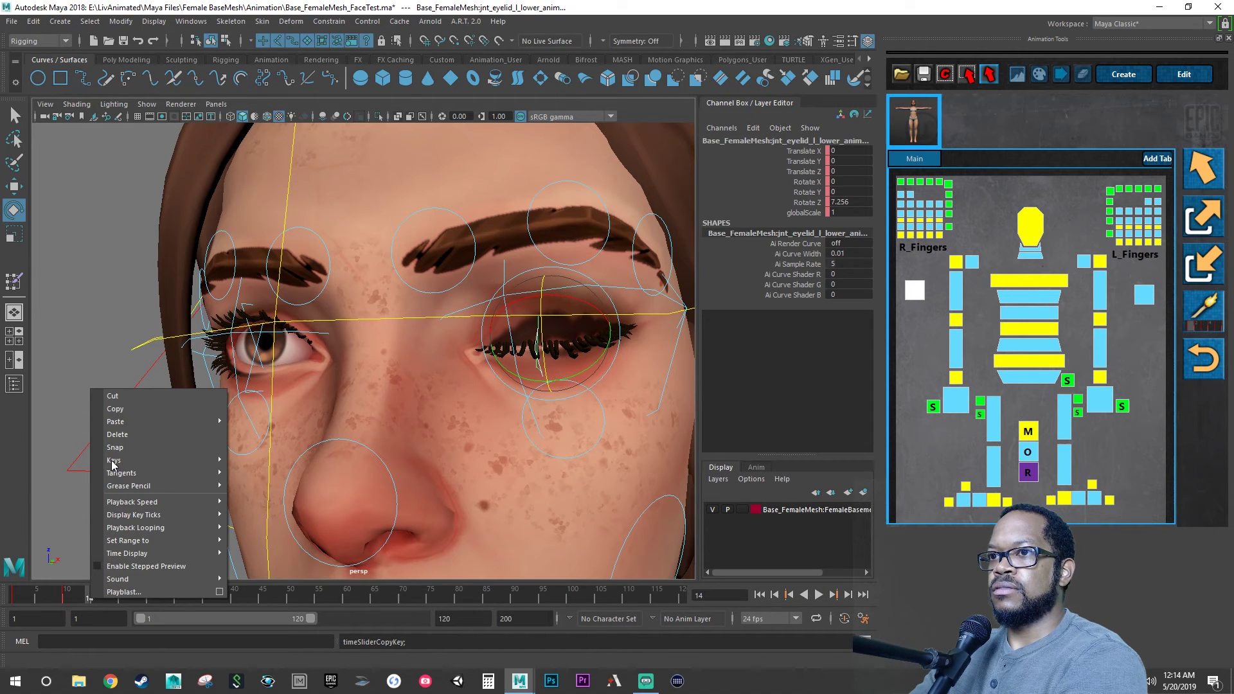
pyautogui.click(254, 434)
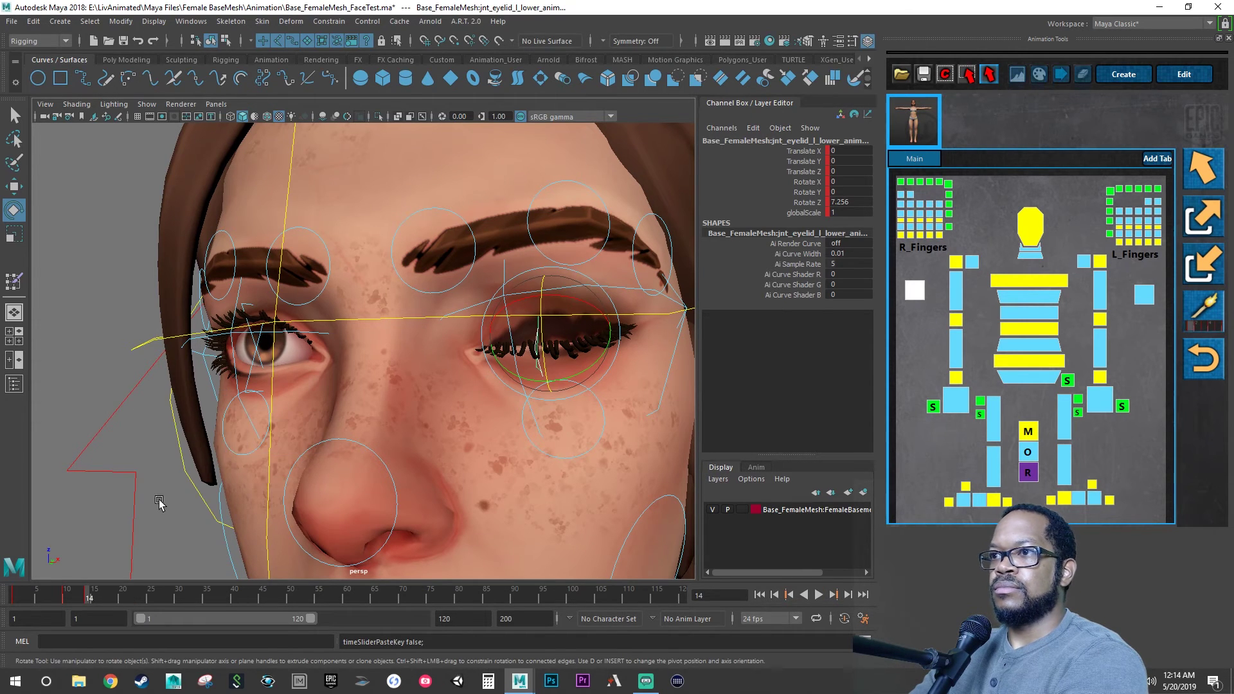
# Copy the open-eye keys from frame 1, paste them at frame 21, and play the blink
pyautogui.moveTo(49, 594); pyautogui.dragTo(14, 594)
pyautogui.rightClick(29, 592)
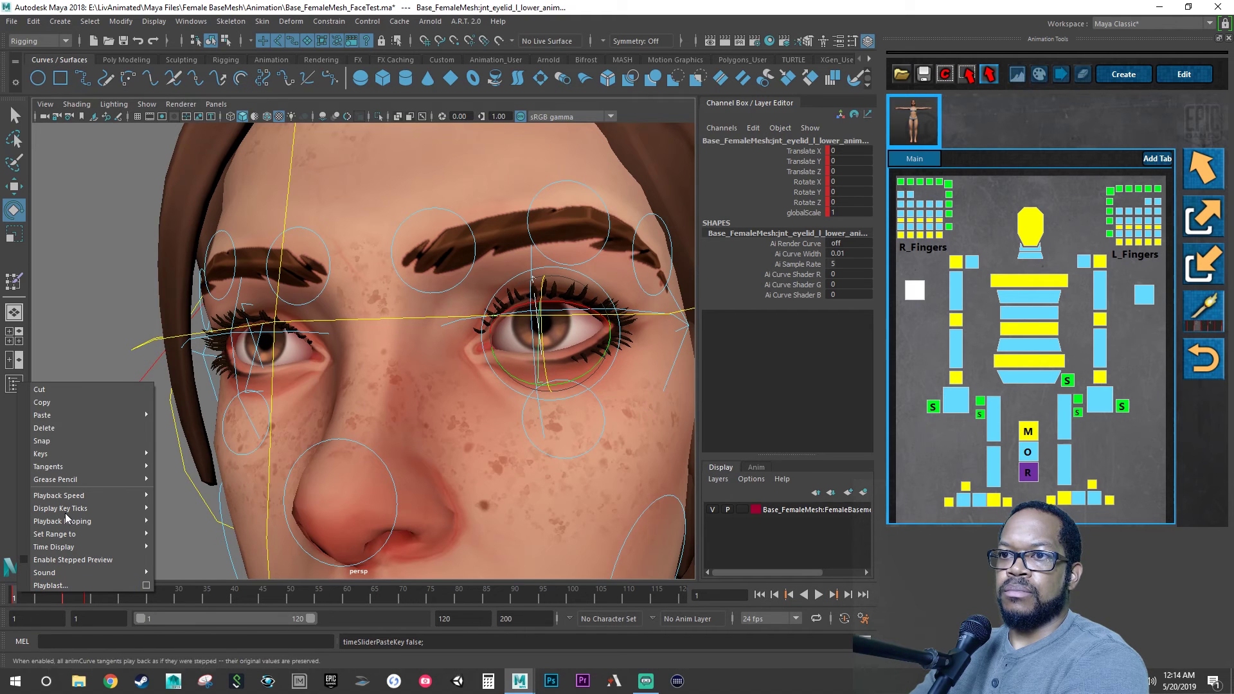
pyautogui.click(64, 402)
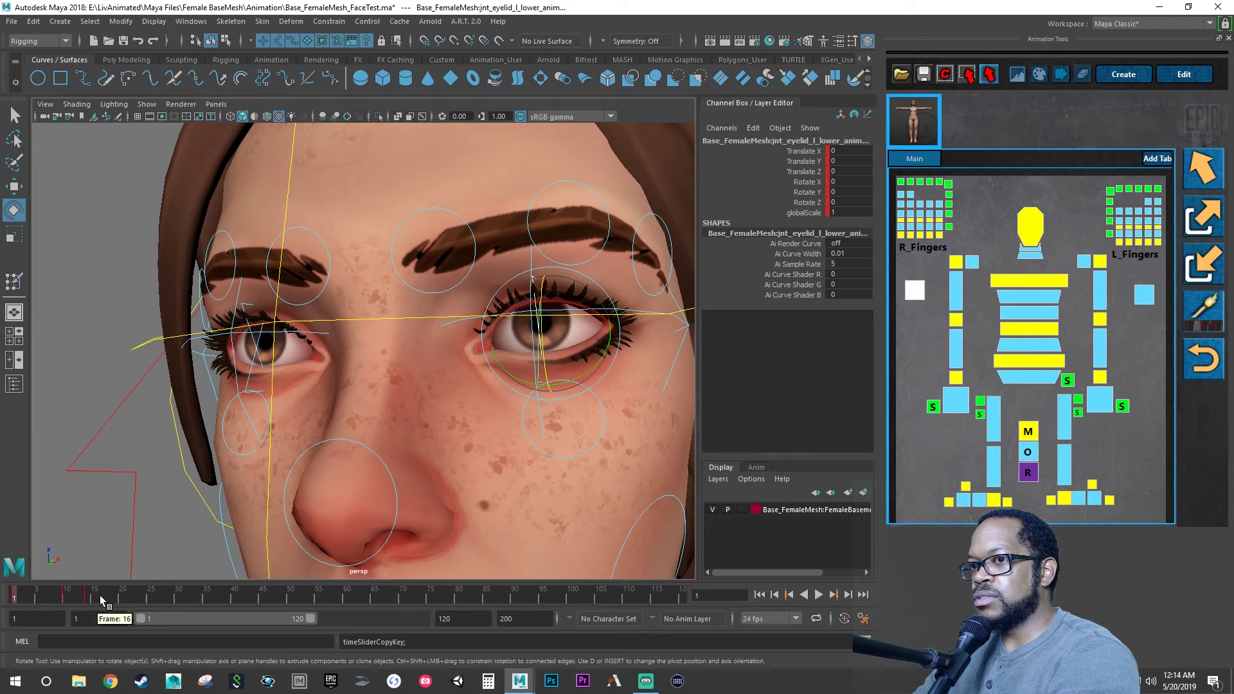
pyautogui.hotkey('alt', 'v')
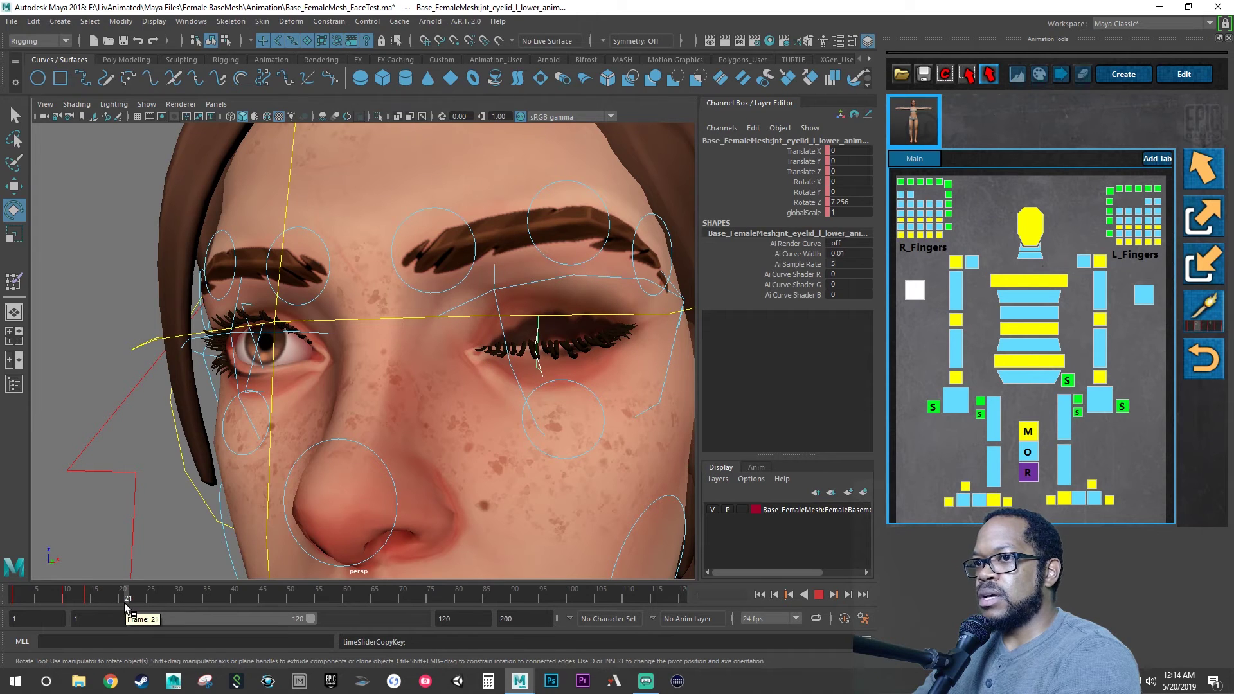
pyautogui.rightClick(125, 602)
pyautogui.moveTo(197, 419)
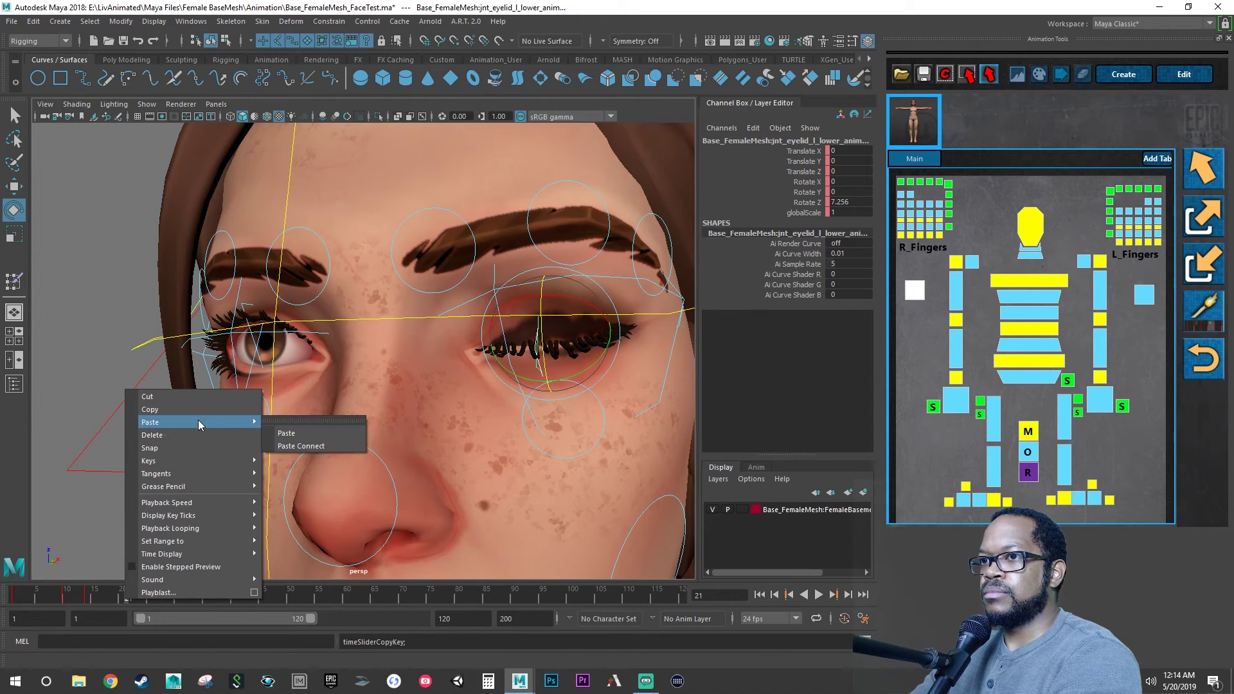
pyautogui.click(286, 432)
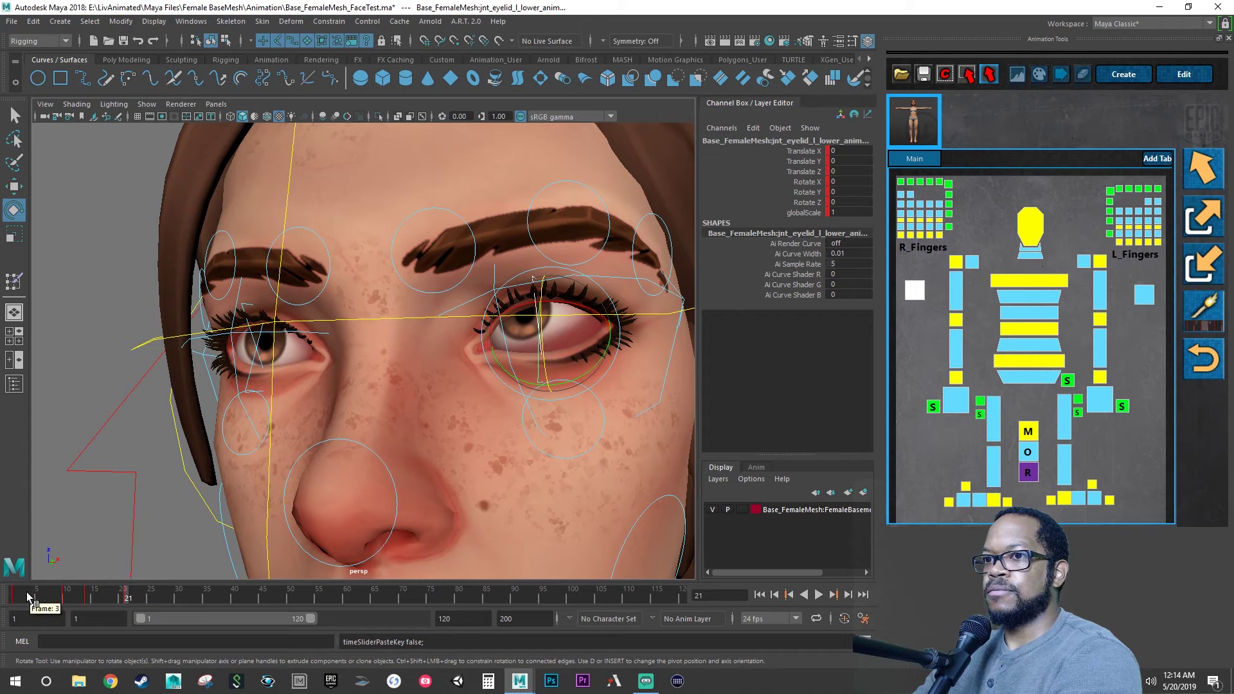
pyautogui.hotkey('alt', 'v')
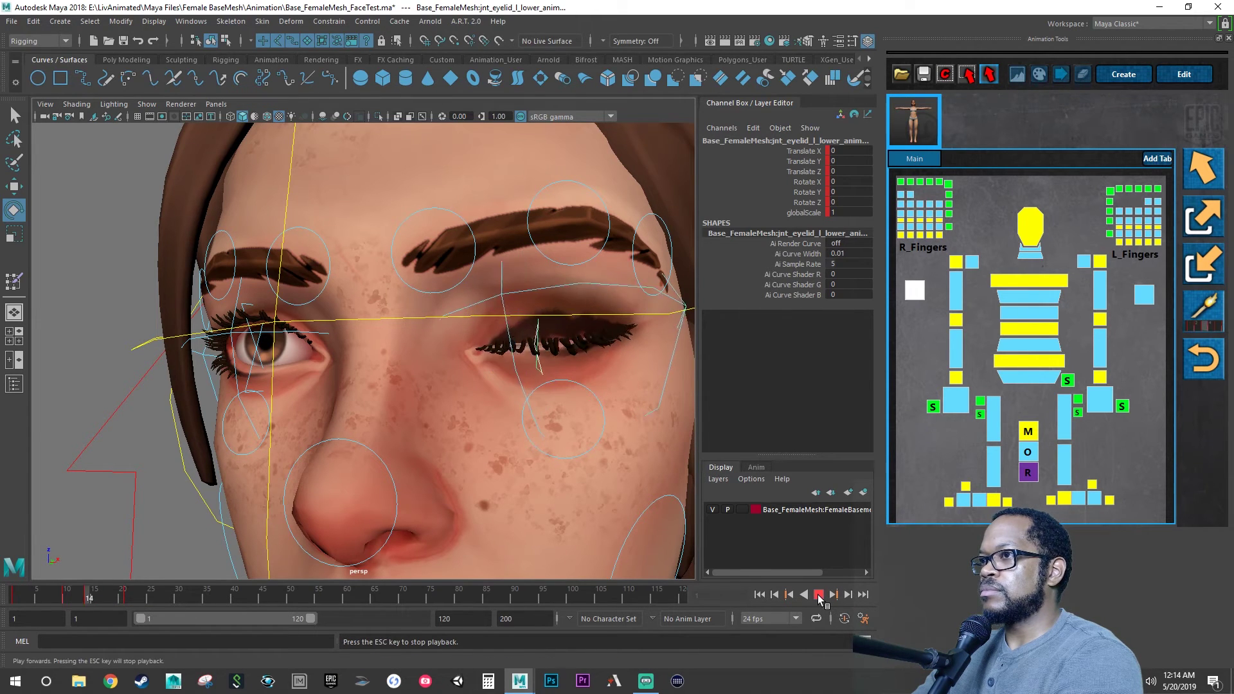
# Stop playback and review the left-eye blink by scrubbing and replaying it
pyautogui.click(817, 595)
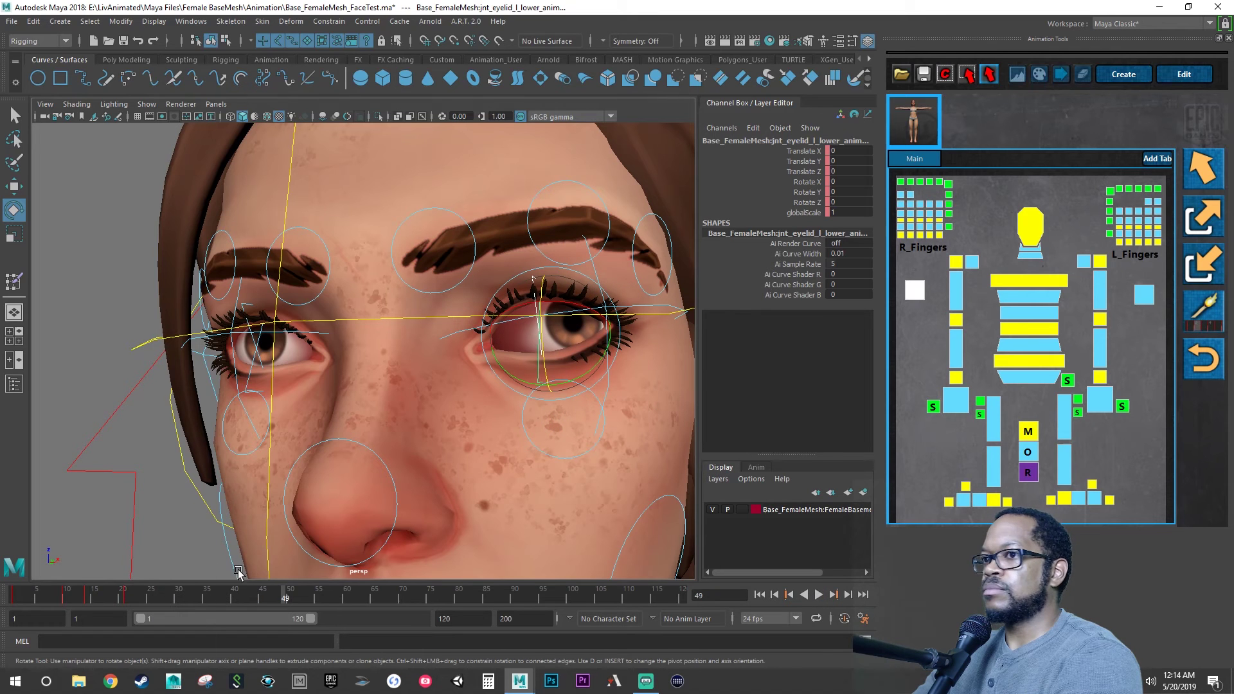
pyautogui.moveTo(46, 597)
pyautogui.mouseDown()
pyautogui.moveTo(29, 599)
pyautogui.moveTo(139, 614)
pyautogui.moveTo(35, 616)
pyautogui.moveTo(130, 618)
pyautogui.moveTo(127, 601)
pyautogui.moveTo(79, 602)
pyautogui.mouseUp()
pyautogui.click(113, 604)
pyautogui.click(165, 599)
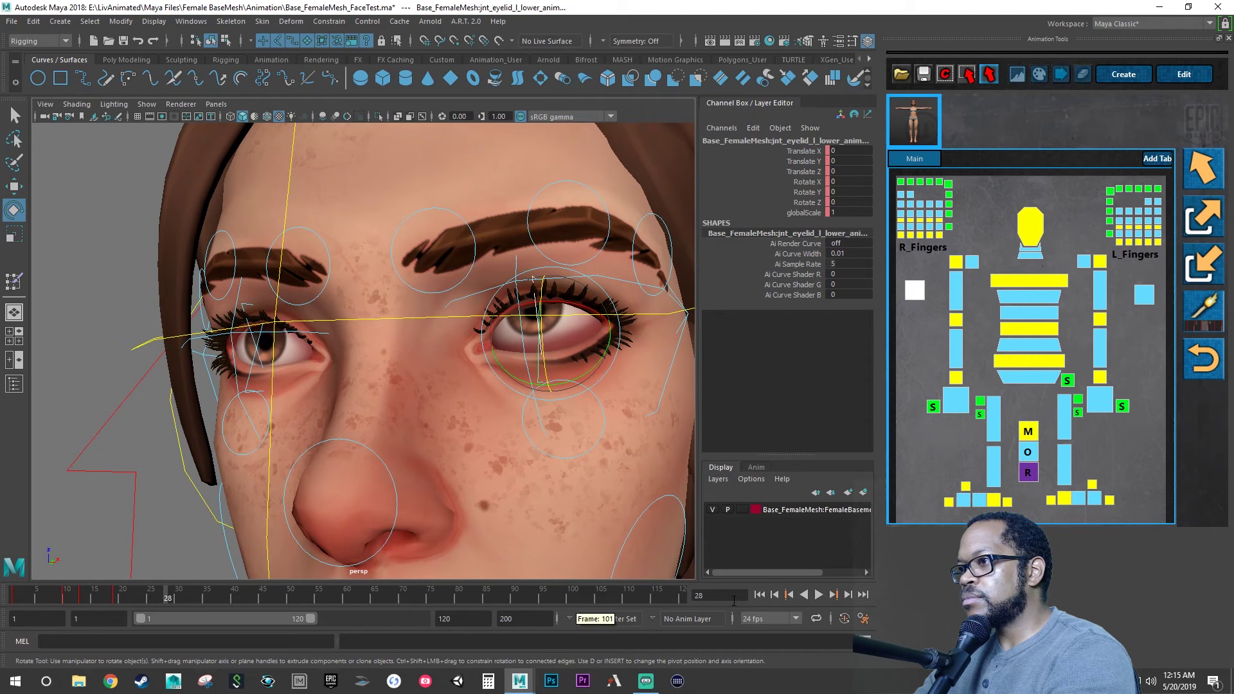
pyautogui.click(817, 595)
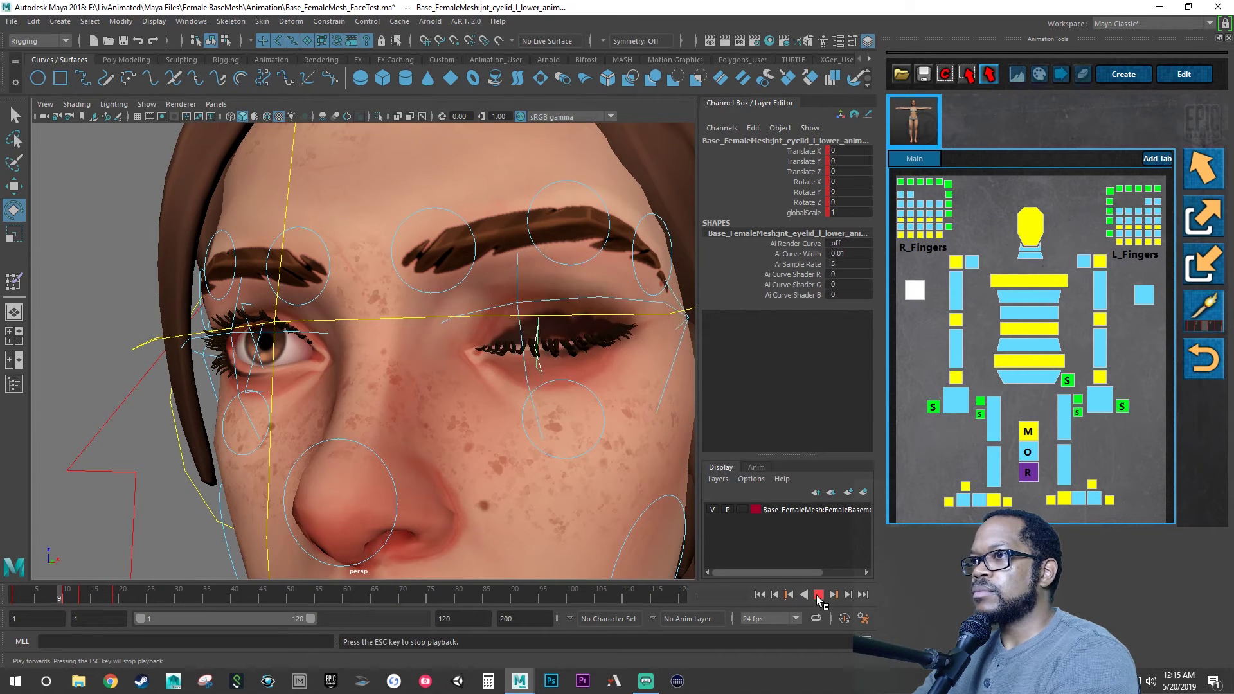
pyautogui.click(817, 595)
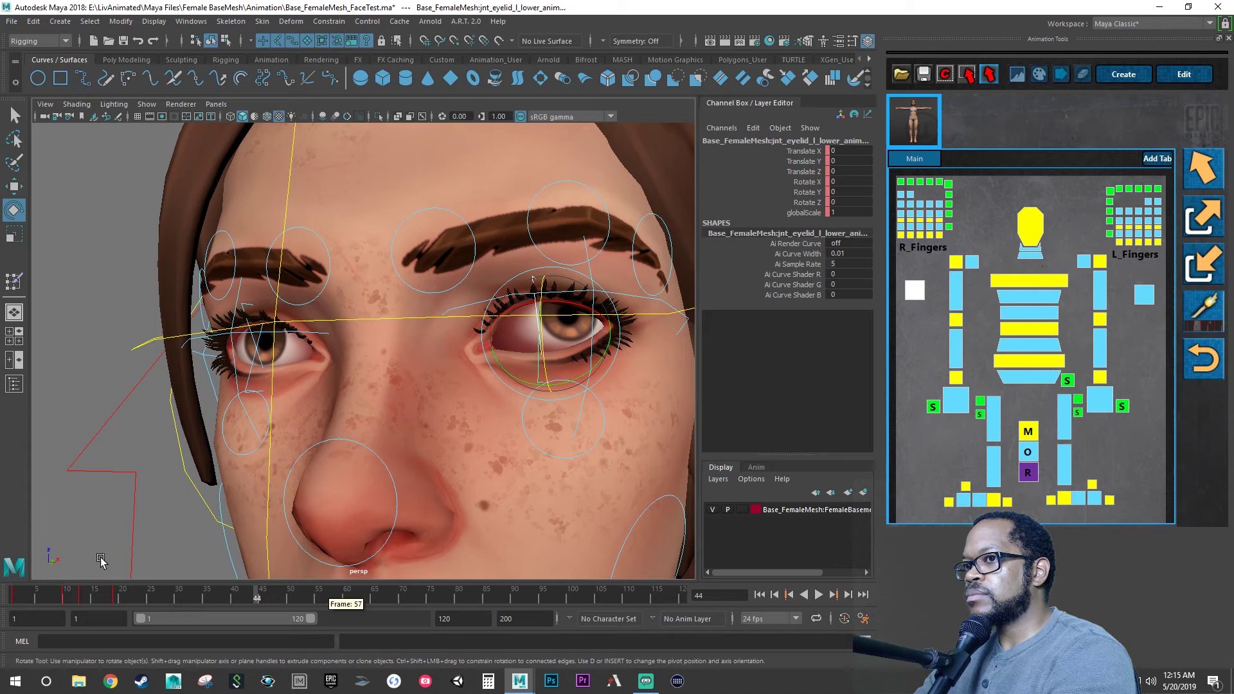
# Replay from frame 1, then select the blink keys across frames 1–16 on the Time Slider
pyautogui.moveTo(145, 598)
pyautogui.mouseDown()
pyautogui.moveTo(106, 598)
pyautogui.moveTo(133, 602)
pyautogui.mouseUp()
pyautogui.click(201, 597)
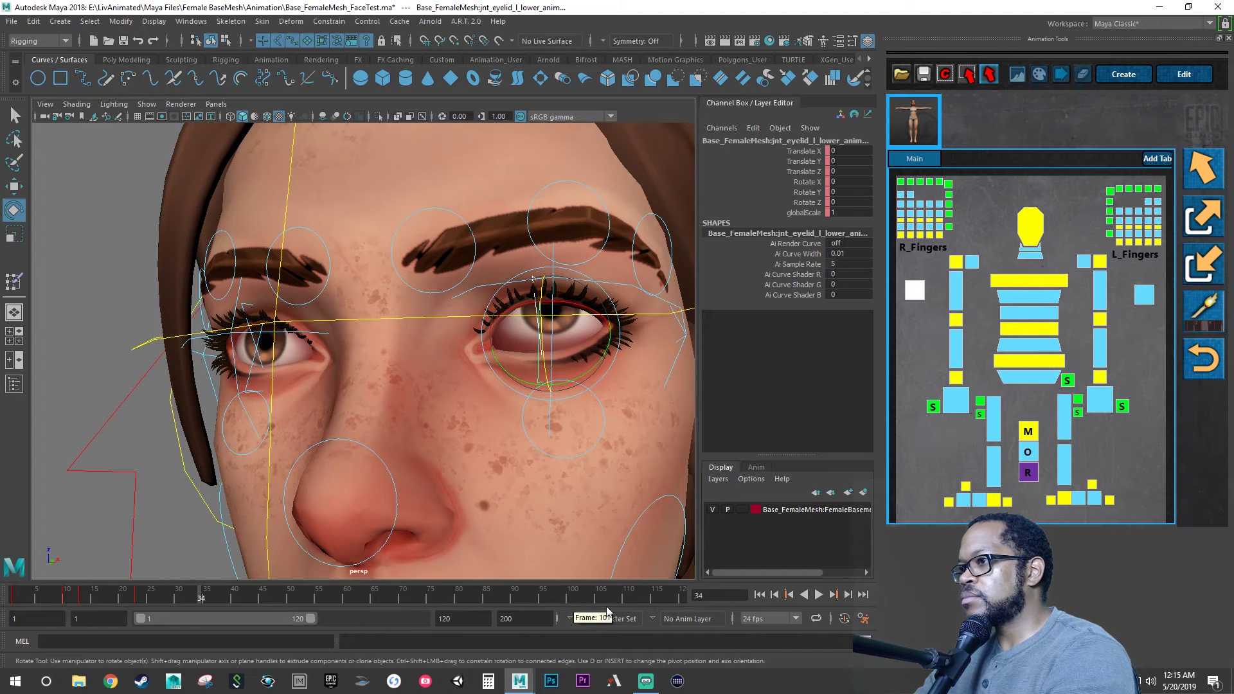
pyautogui.click(761, 595)
pyautogui.click(820, 594)
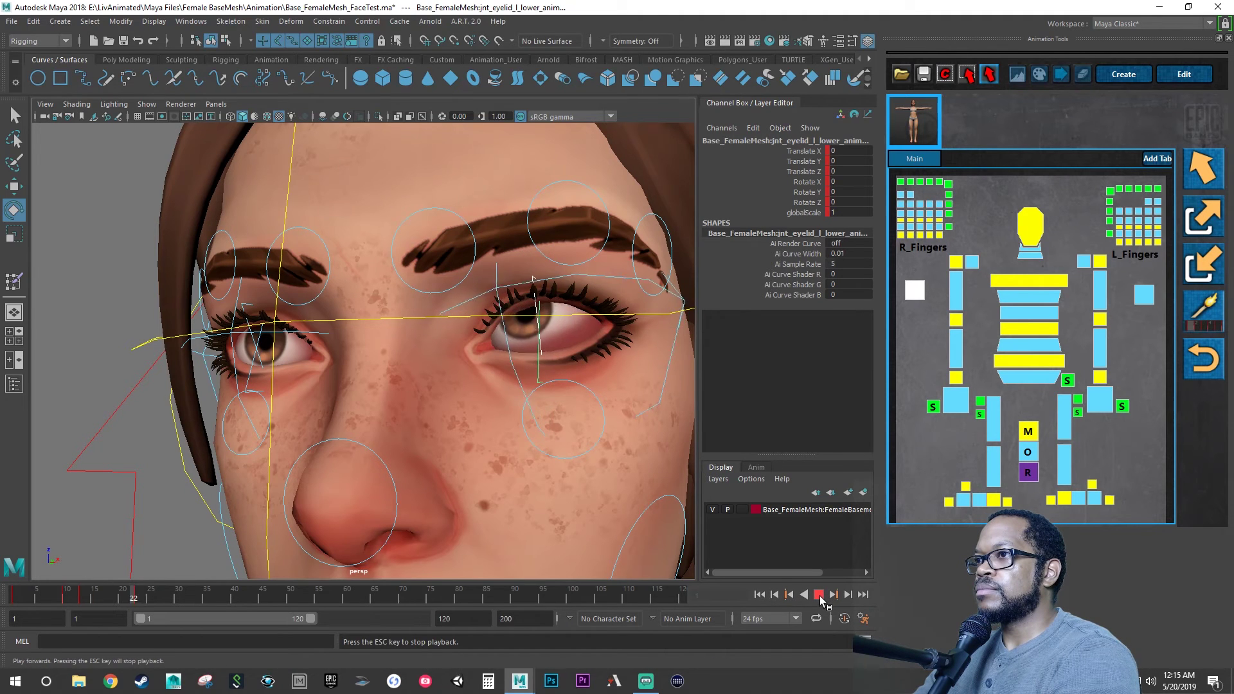
pyautogui.click(819, 595)
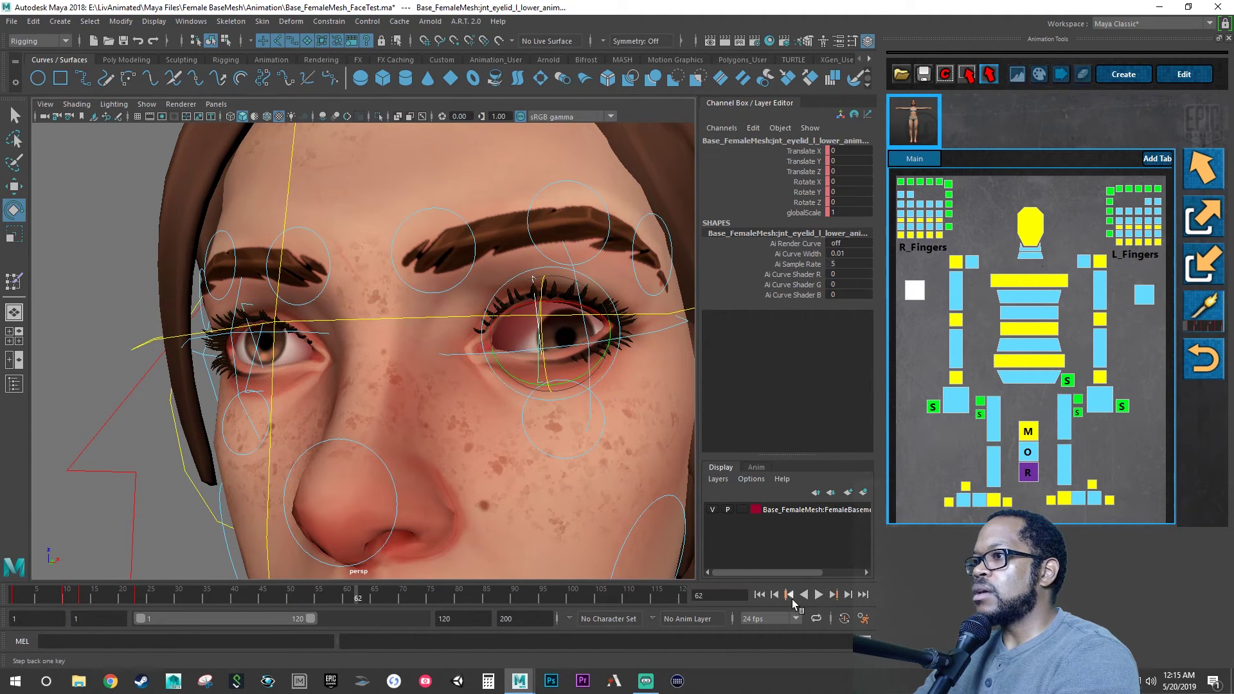
pyautogui.click(760, 595)
pyautogui.keyDown('shift'); pyautogui.moveTo(144, 598); pyautogui.dragTo(13, 601); pyautogui.keyUp('shift')
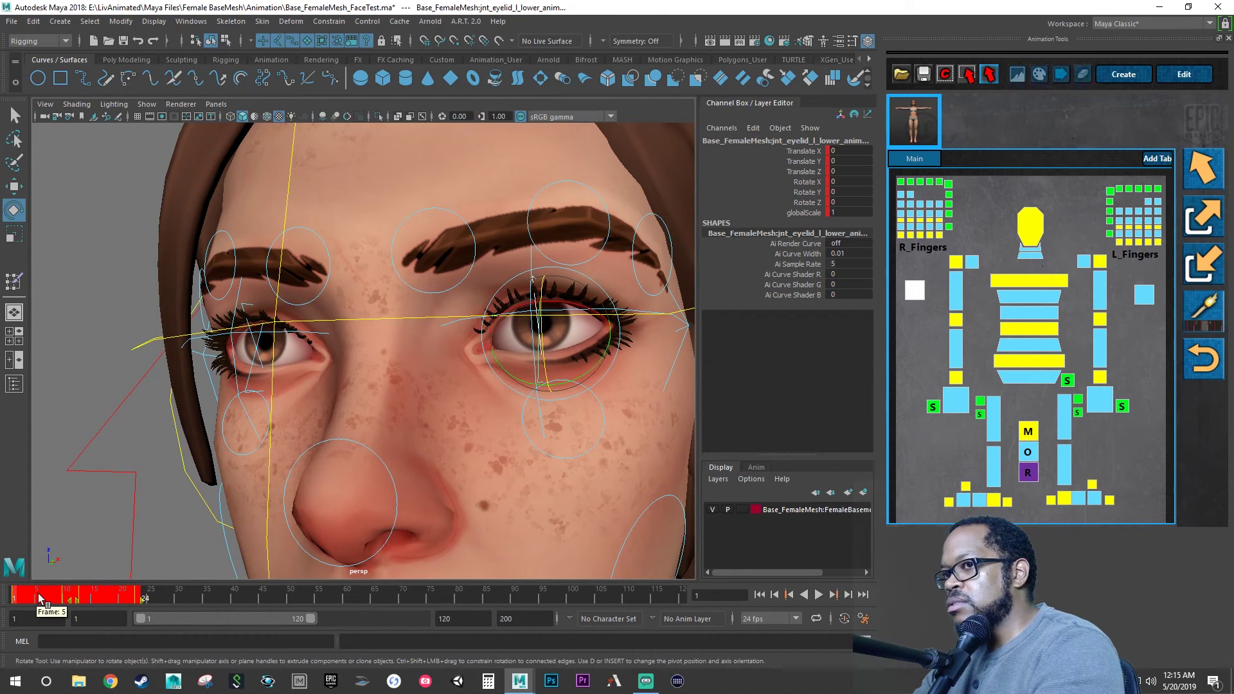
# Copy the selected blink keys and paste them at frame 85
pyautogui.rightClick(83, 595)
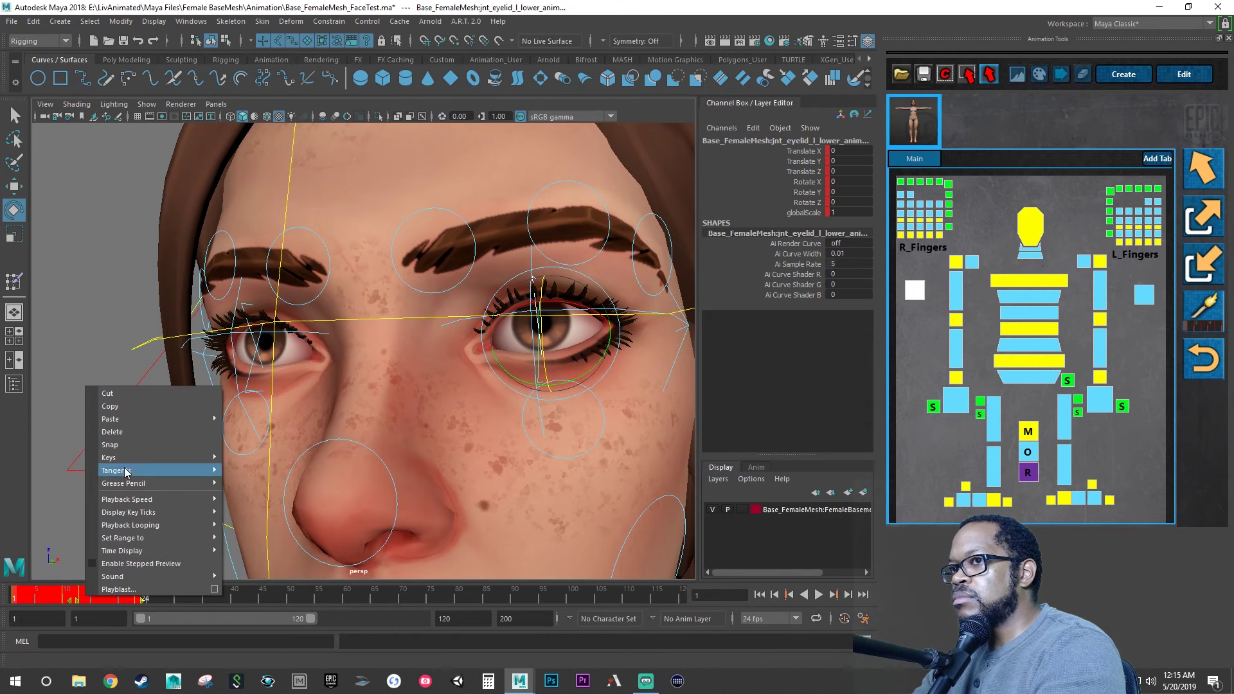
pyautogui.click(129, 407)
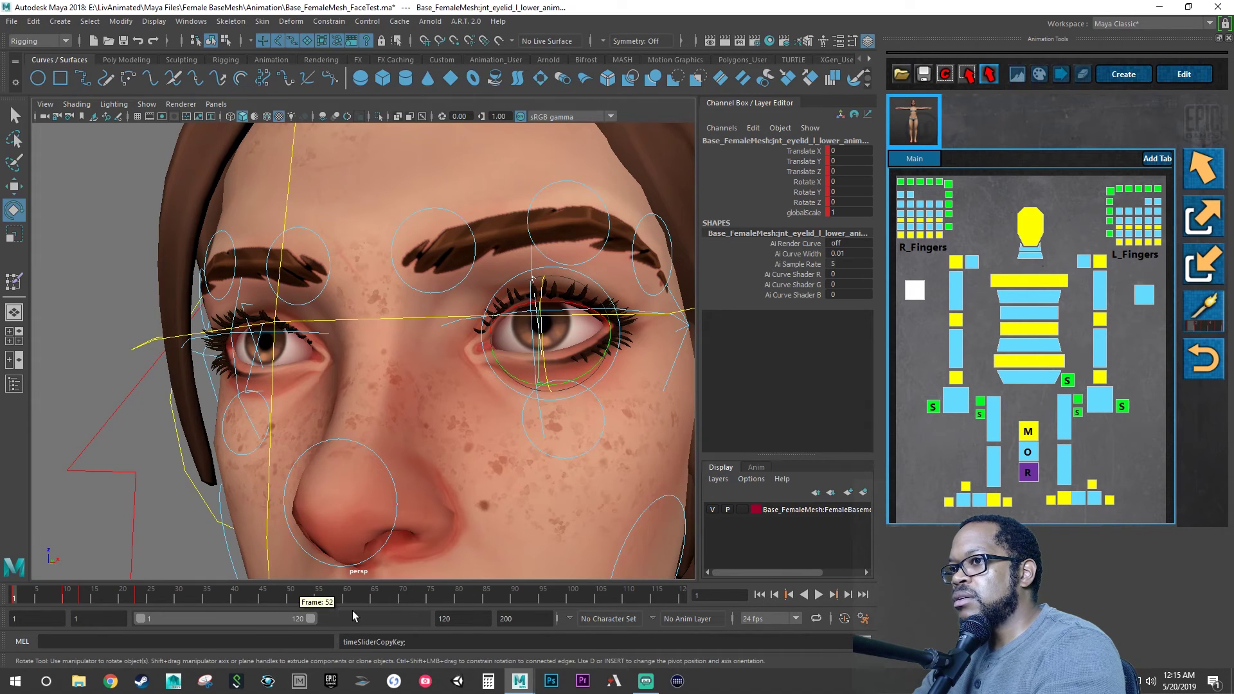
pyautogui.click(483, 596)
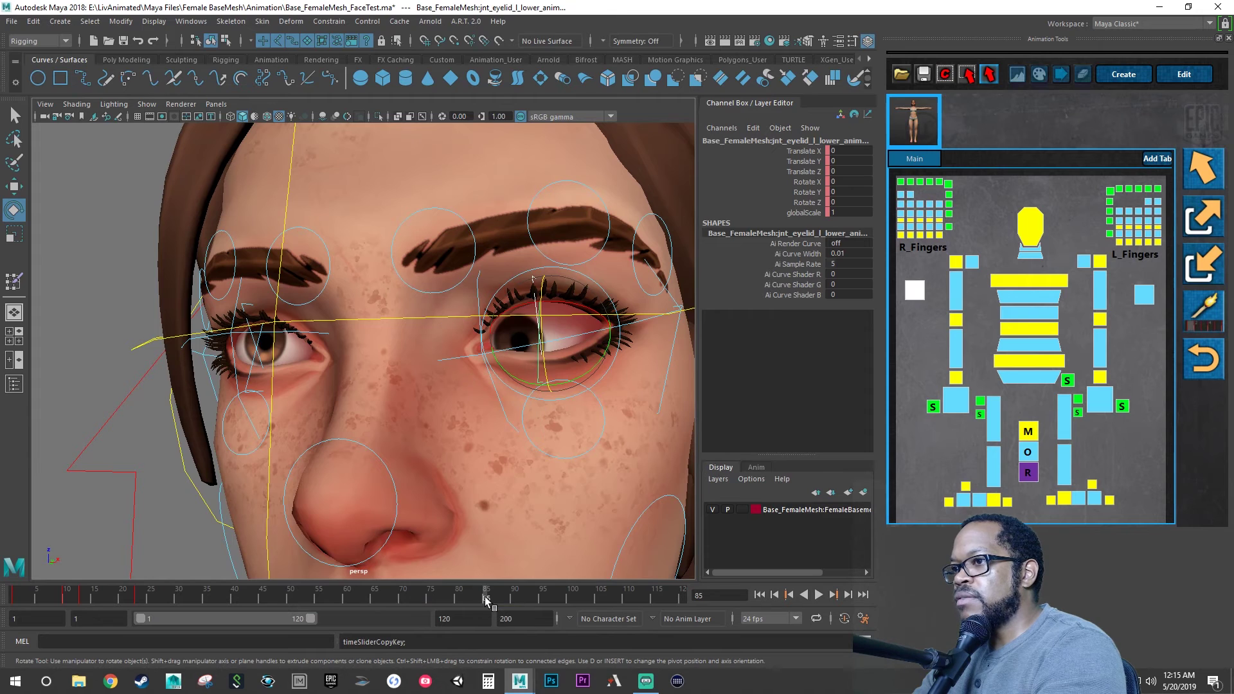
pyautogui.rightClick(485, 596)
pyautogui.moveTo(564, 417)
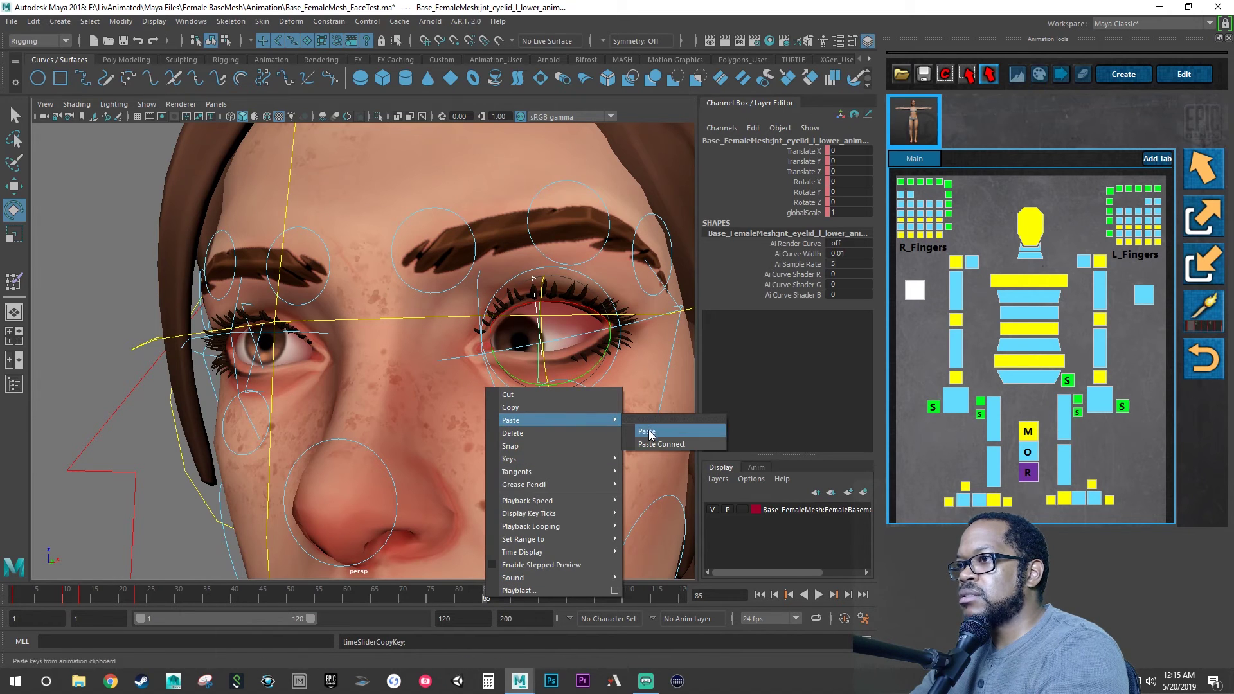
pyautogui.click(647, 431)
# Play back both blinks, loop frames 76–106 to check the second, and view the face from the front
pyautogui.click(13, 597)
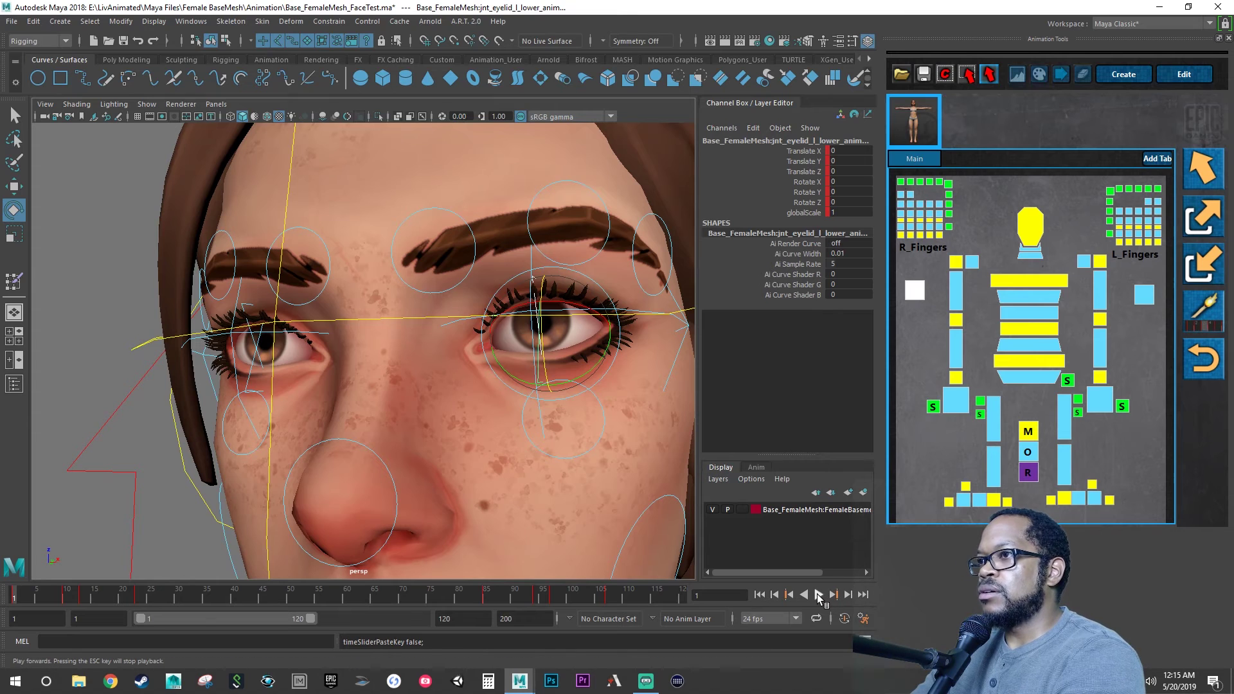
pyautogui.click(817, 595)
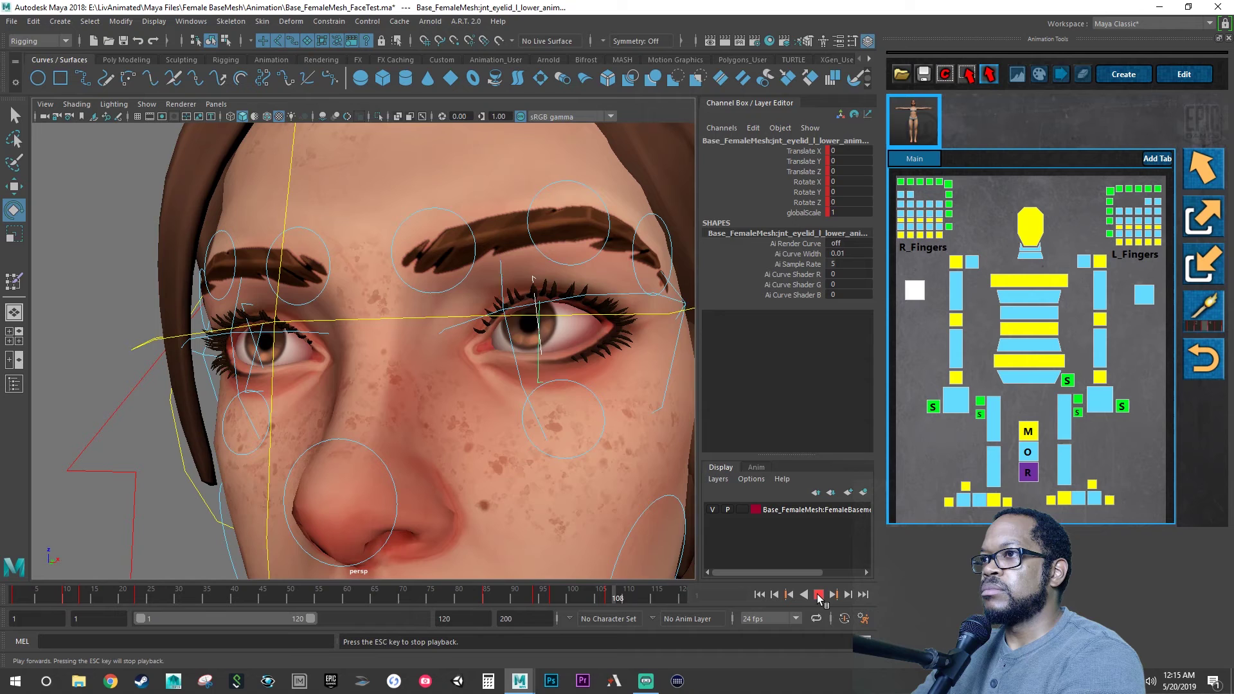
pyautogui.click(819, 595)
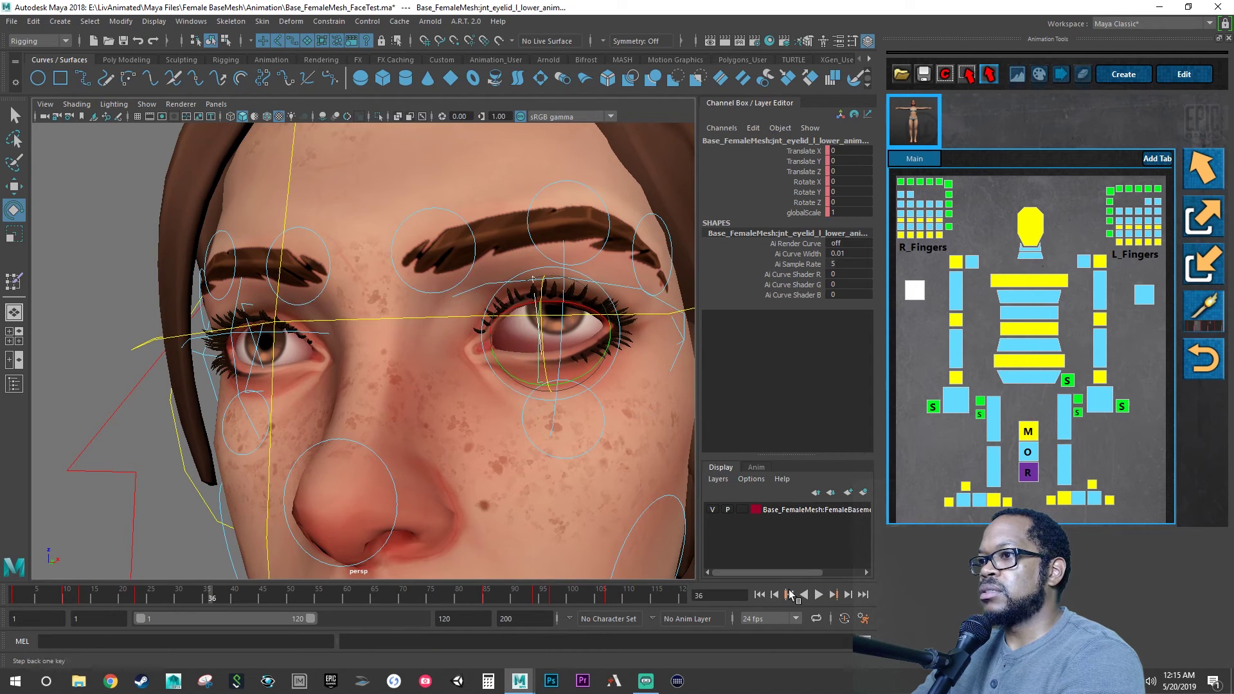
pyautogui.click(469, 597)
pyautogui.keyDown('shift'); pyautogui.moveTo(473, 599); pyautogui.dragTo(633, 599); pyautogui.keyUp('shift')
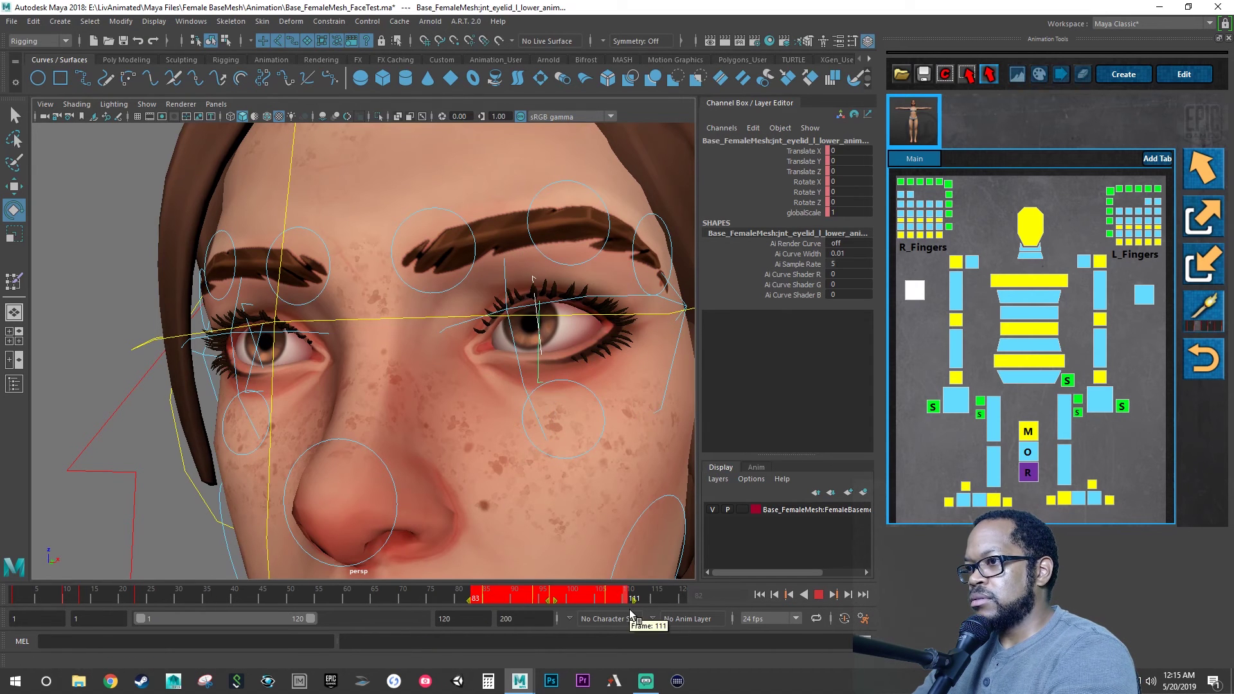
pyautogui.moveTo(553, 598); pyautogui.dragTo(518, 603)
pyautogui.hotkey('alt', 'v')
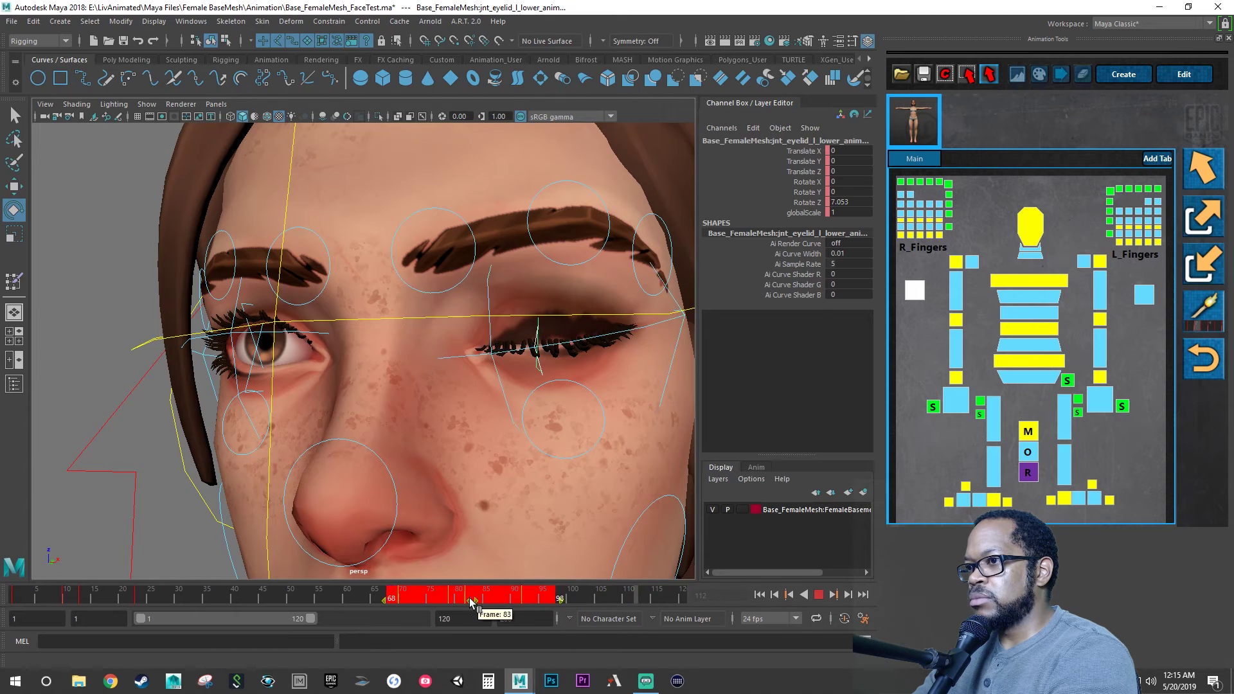
pyautogui.click(319, 593)
pyautogui.moveTo(290, 590)
pyautogui.mouseDown()
pyautogui.moveTo(198, 608)
pyautogui.moveTo(686, 643)
pyautogui.mouseUp()
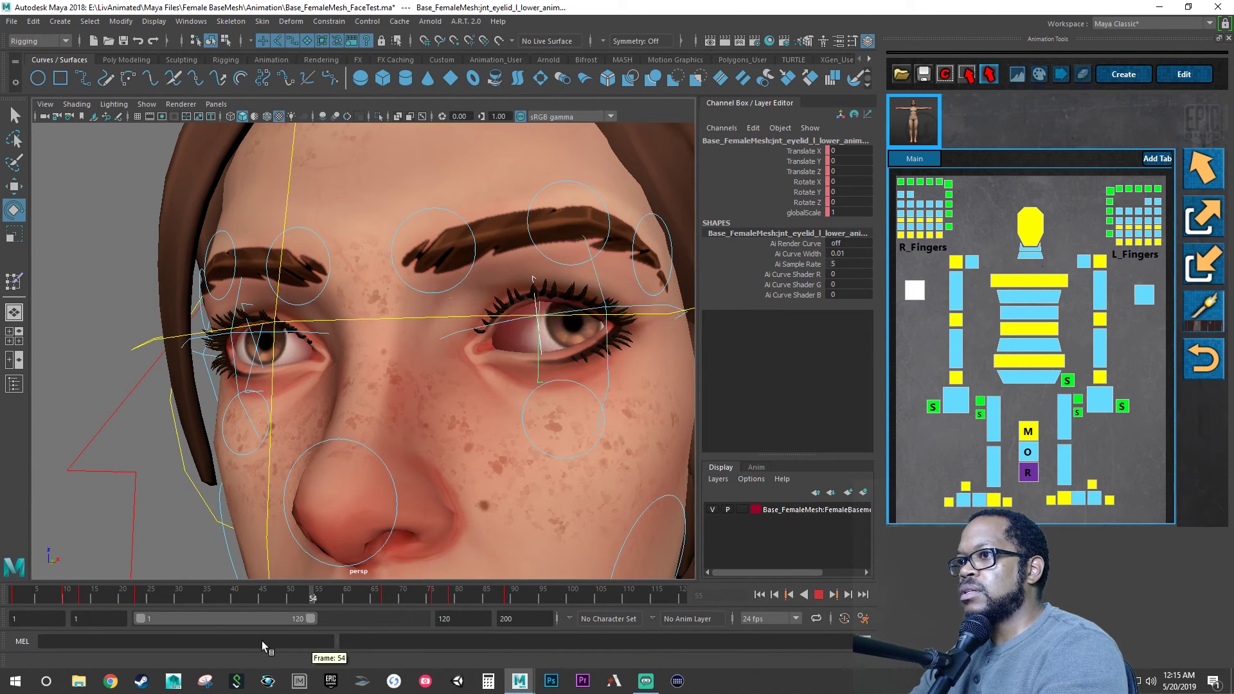
pyautogui.keyDown('alt'); pyautogui.moveTo(308, 488); pyautogui.dragTo(379, 498); pyautogui.keyUp('alt')
pyautogui.keyDown('alt'); pyautogui.moveTo(379, 498); pyautogui.dragTo(372, 479, button='right'); pyautogui.keyUp('alt')
# Save the face-test scene with Ctrl+S and deselect the eyelid joint
pyautogui.keyDown('alt'); pyautogui.moveTo(372, 479); pyautogui.dragTo(485, 346); pyautogui.keyUp('alt')
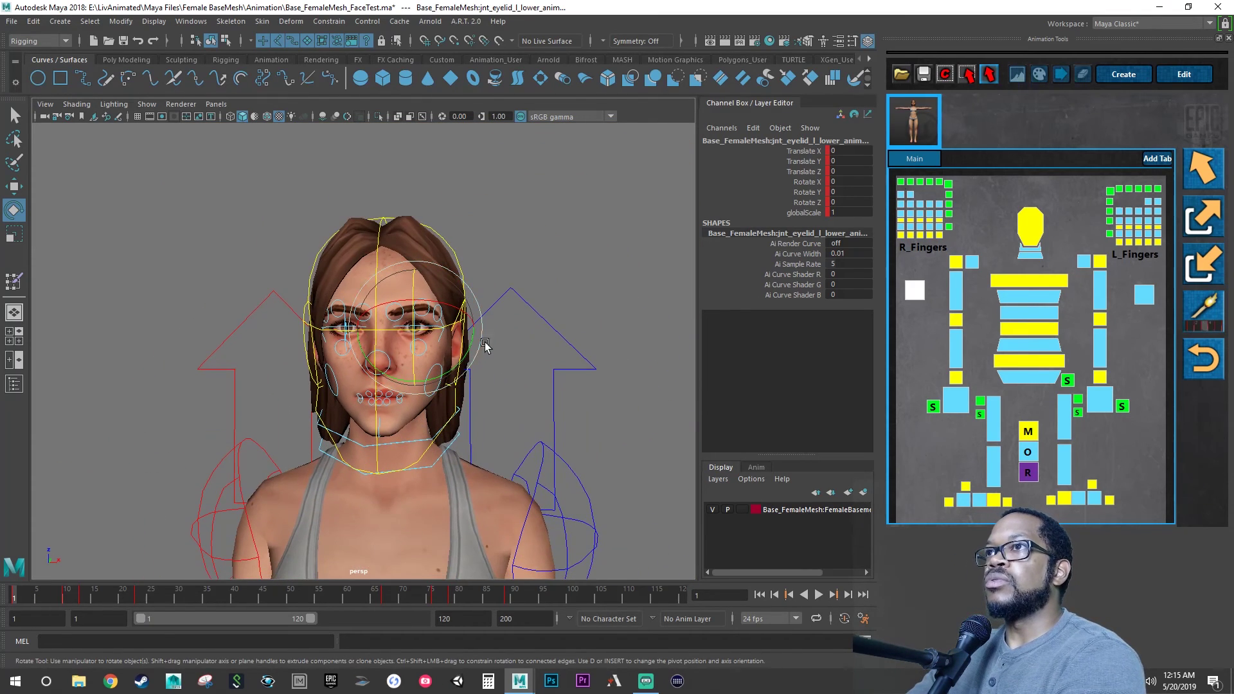
pyautogui.hotkey('ctrl', 's')
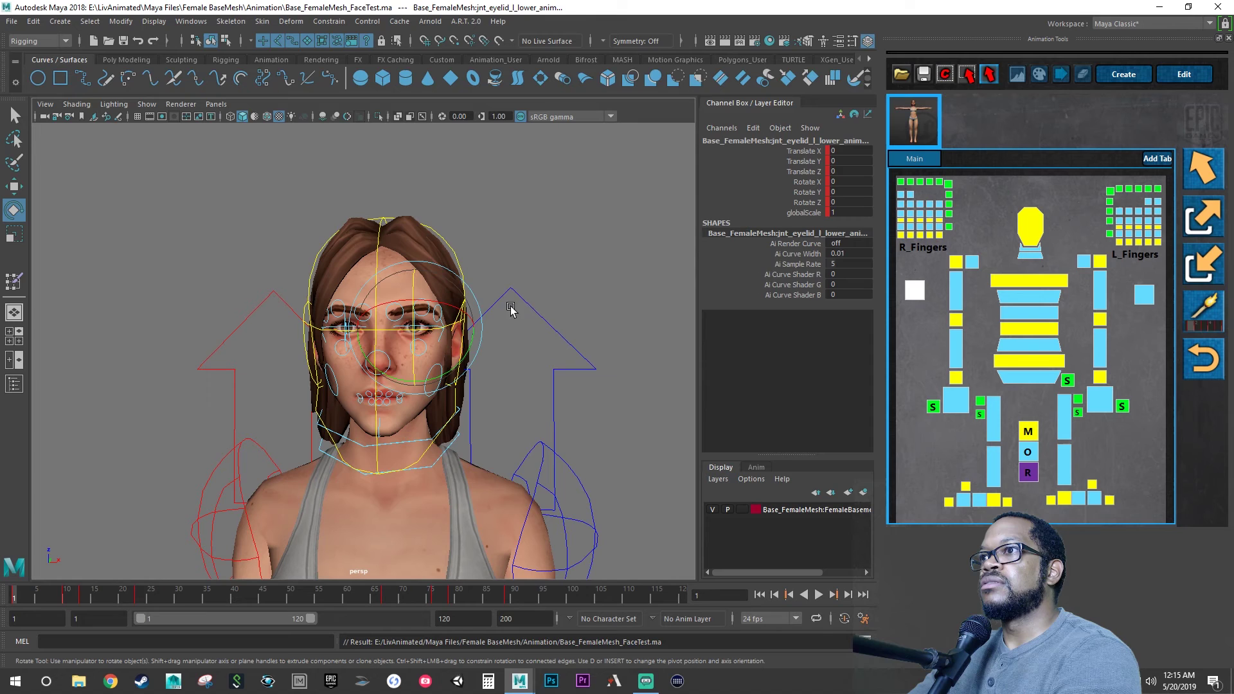
pyautogui.click(528, 278)
# In the Outliner, select the Base_FemaleMesh:root joint together with the Female_Basemesh mesh
pyautogui.click(15, 384)
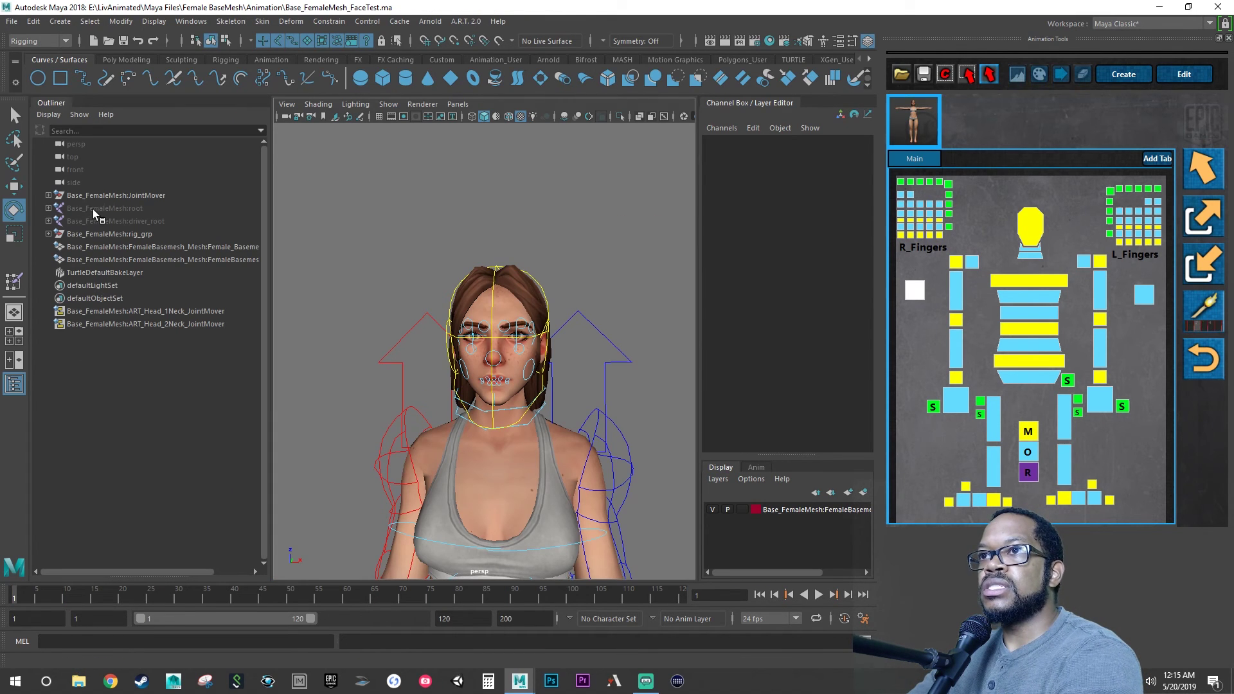
pyautogui.click(98, 207)
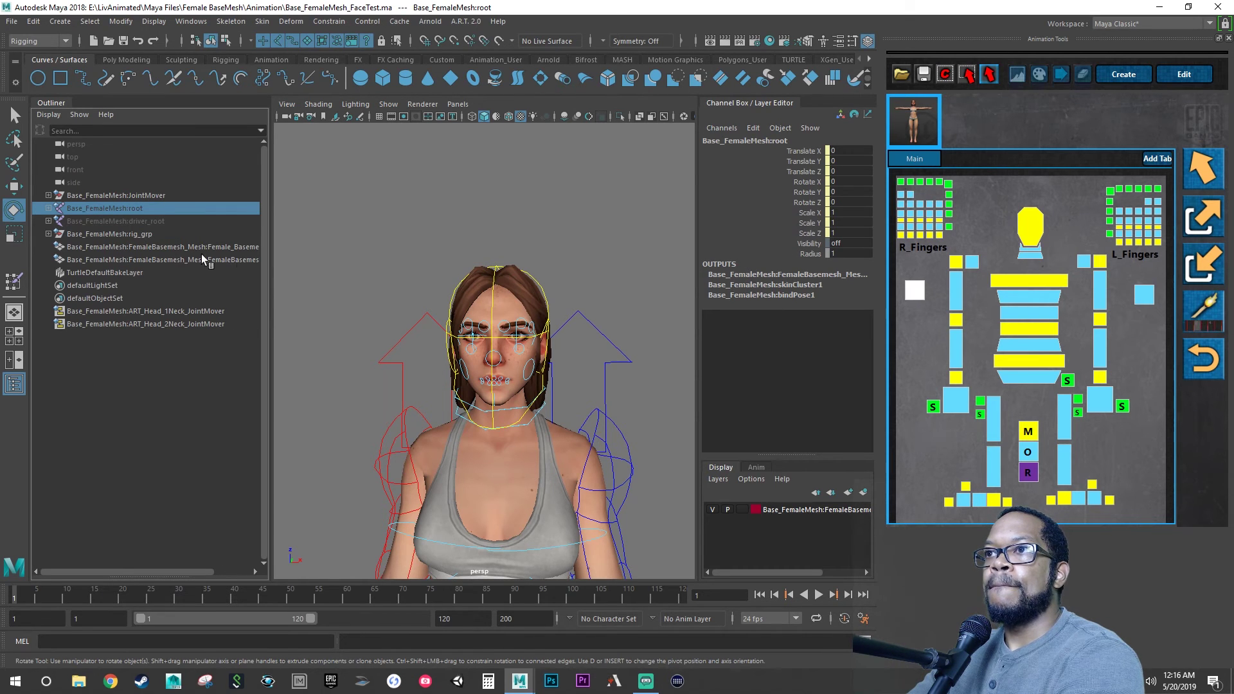
pyautogui.moveTo(270, 243); pyautogui.dragTo(294, 250)
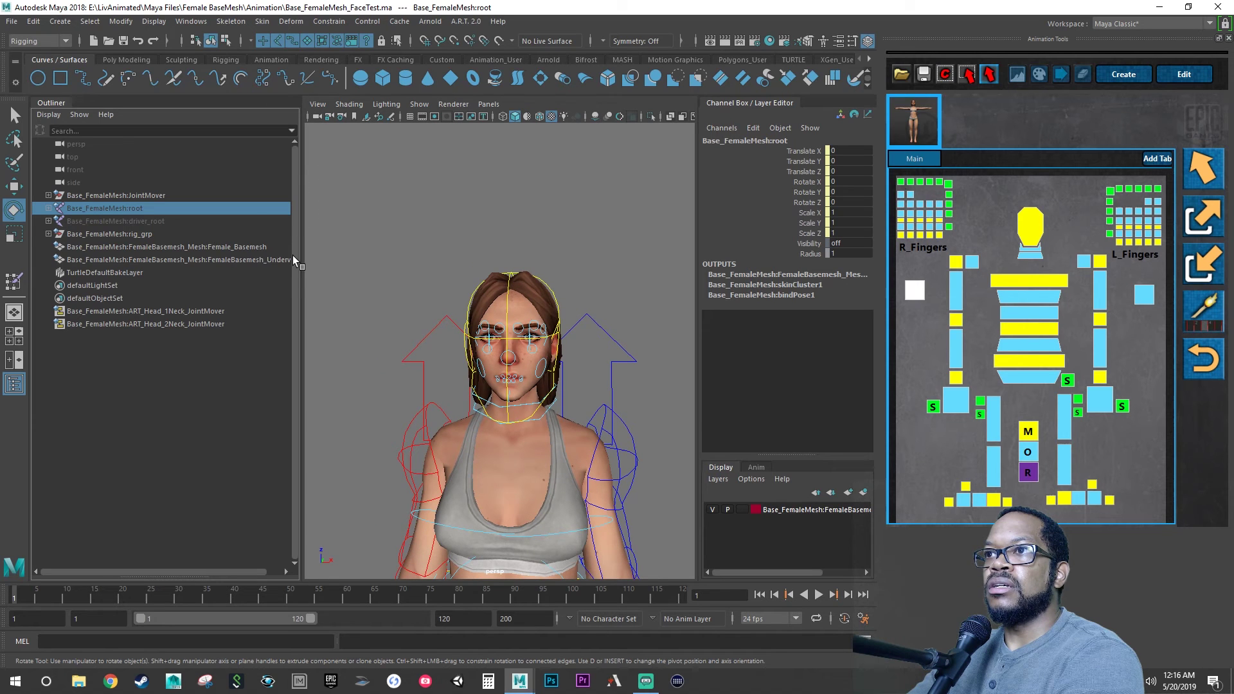
pyautogui.click(249, 245)
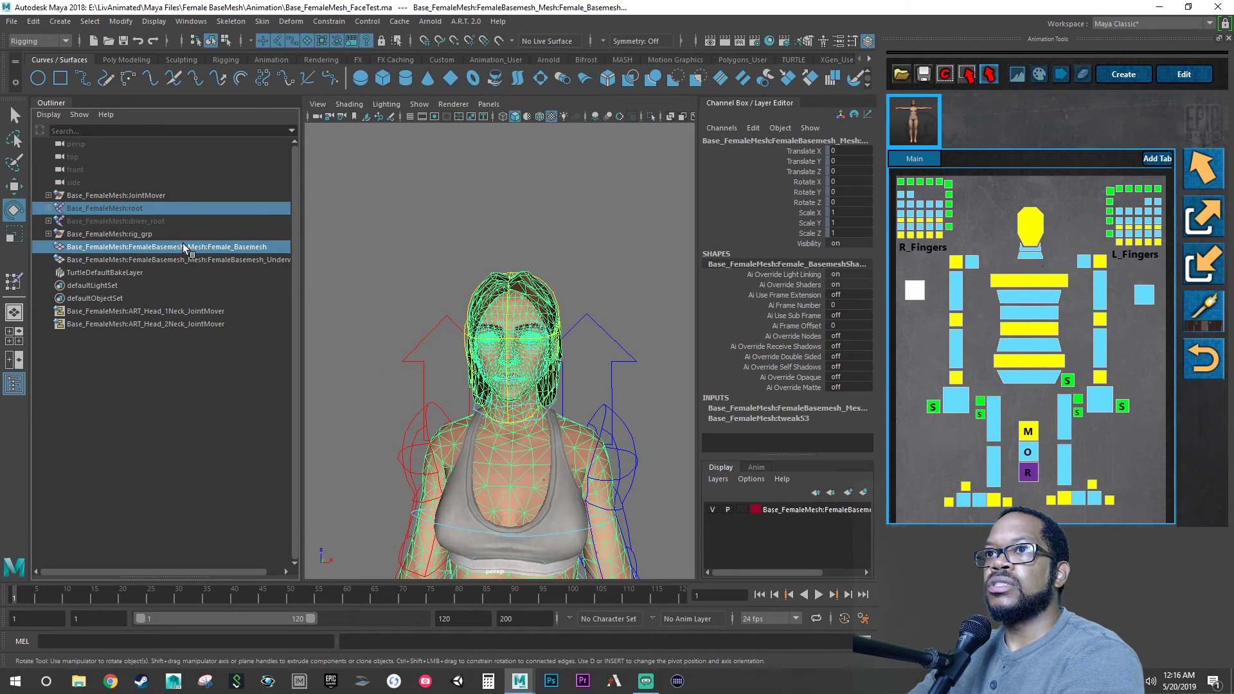
pyautogui.click(13, 22)
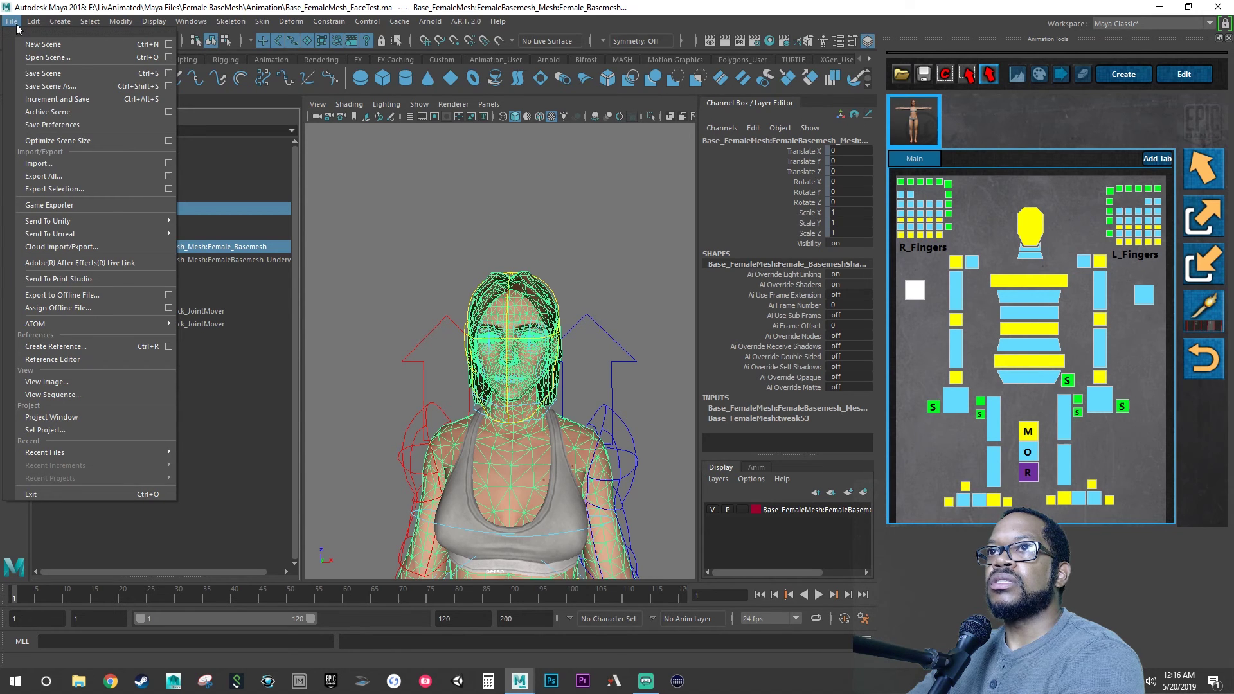
pyautogui.click(393, 257)
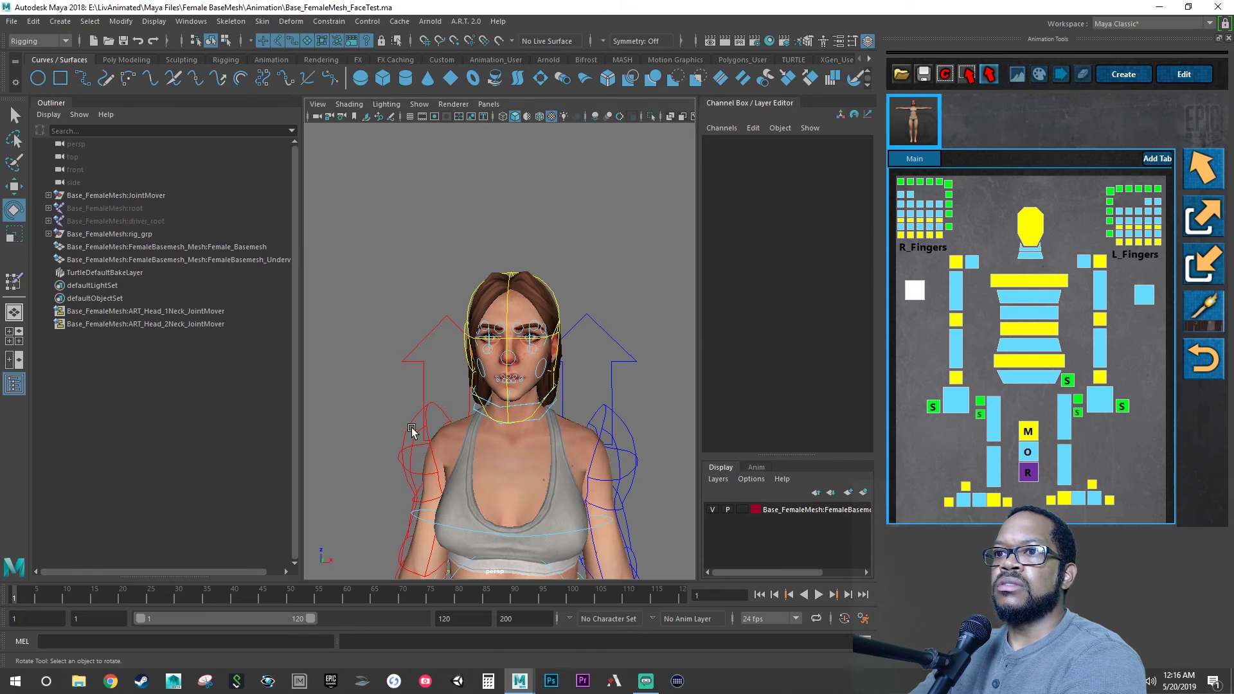
# Reselect Base_FemaleMesh:root and Female_Basemesh, then choose File > Export Selection
pyautogui.click(410, 427)
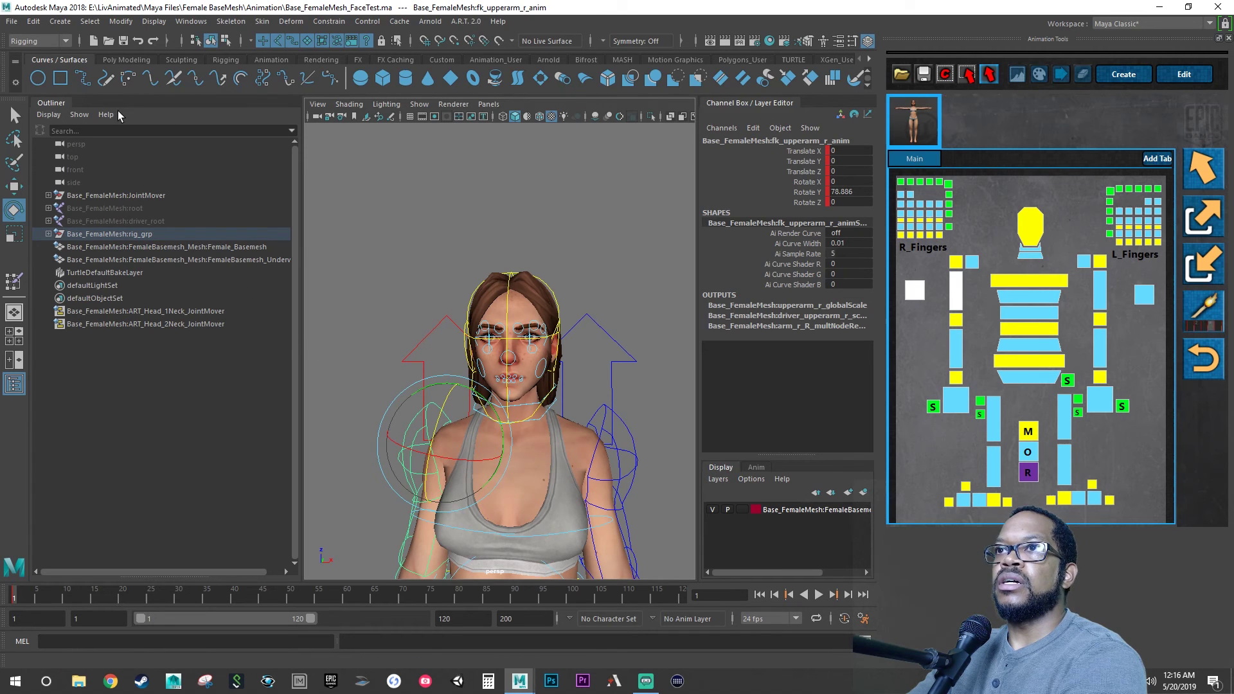
pyautogui.click(103, 206)
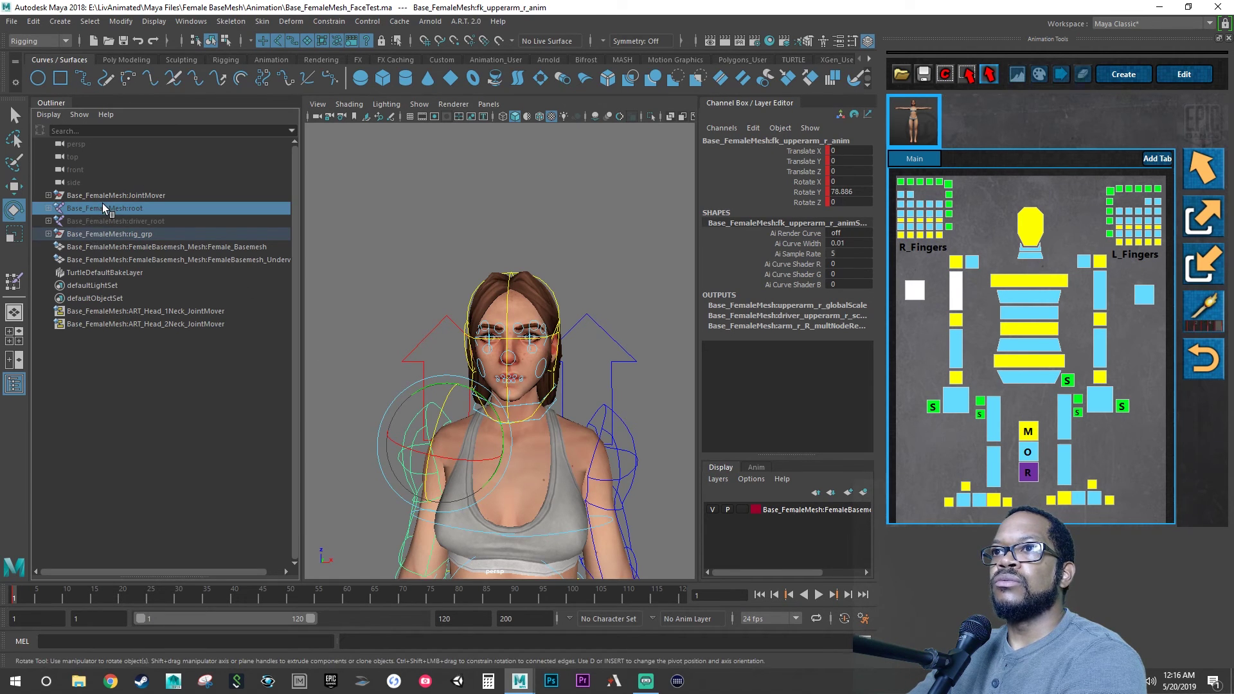
pyautogui.keyDown('ctrl'); pyautogui.click(98, 243); pyautogui.keyUp('ctrl')
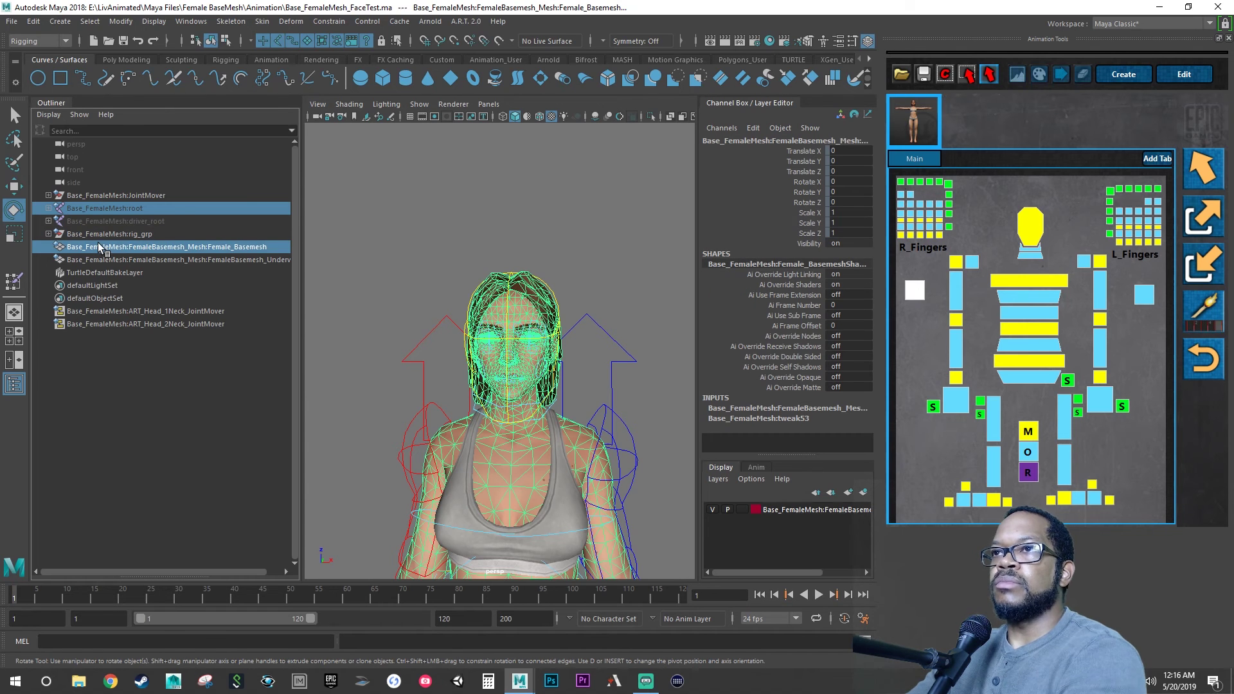
pyautogui.click(11, 22)
pyautogui.click(72, 189)
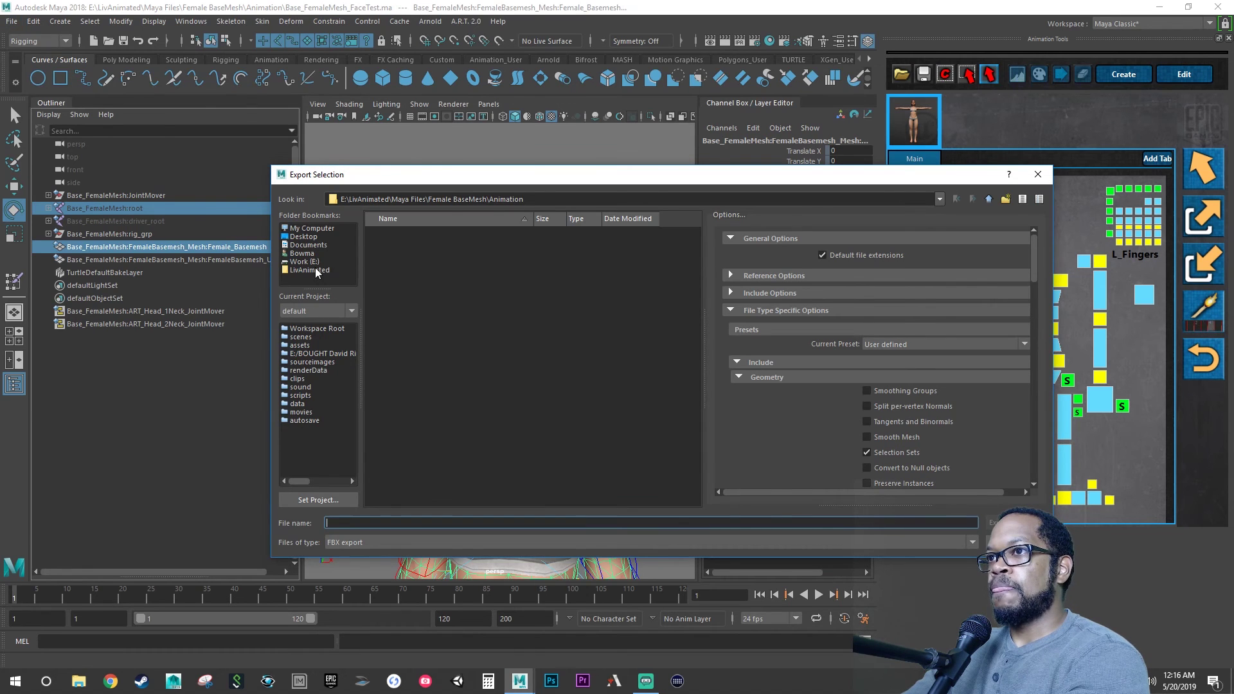
# Browse to LivAnimated > Maya Files > Female BaseMesh > _EXPORT and name the file Base_FemaleMesh_FaceTest
pyautogui.click(312, 270)
pyautogui.doubleClick(398, 244)
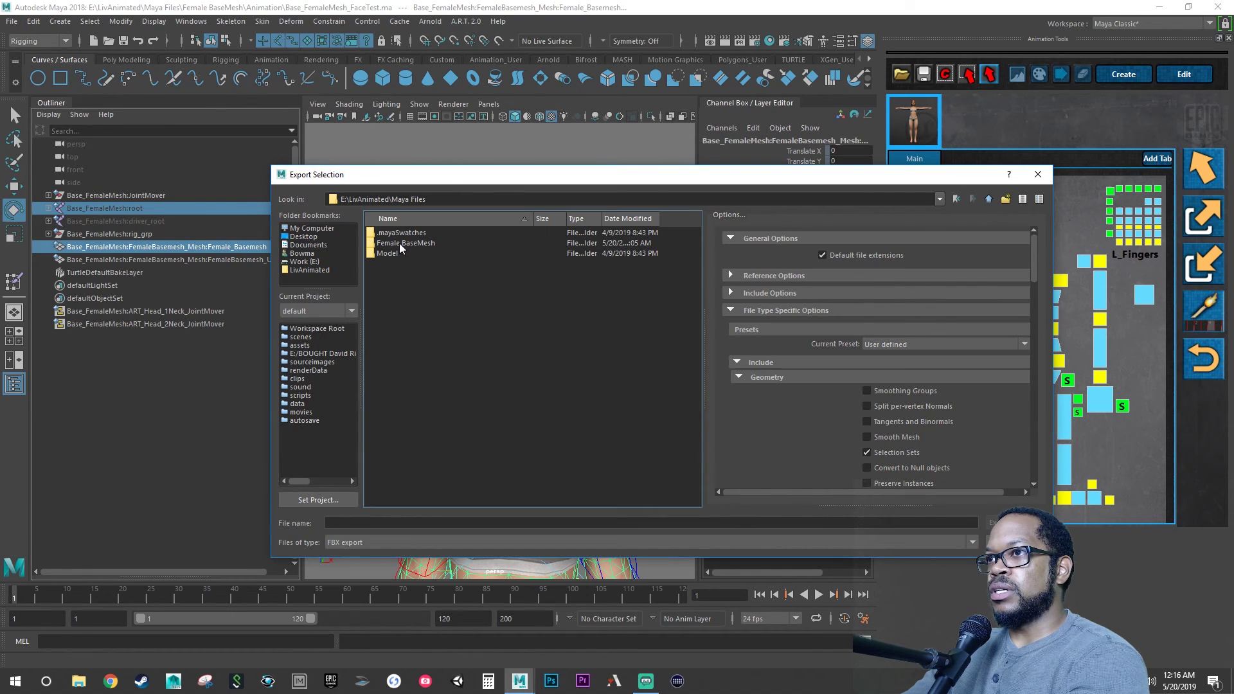
pyautogui.doubleClick(401, 243)
pyautogui.doubleClick(401, 242)
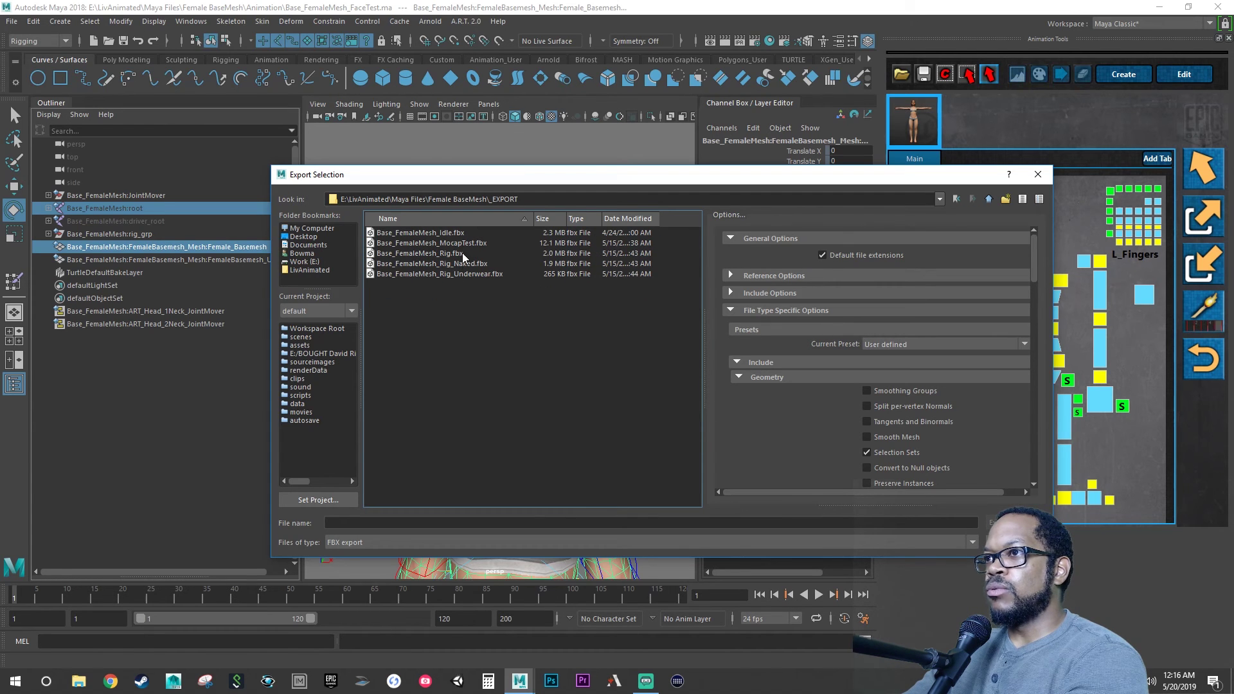
pyautogui.click(462, 233)
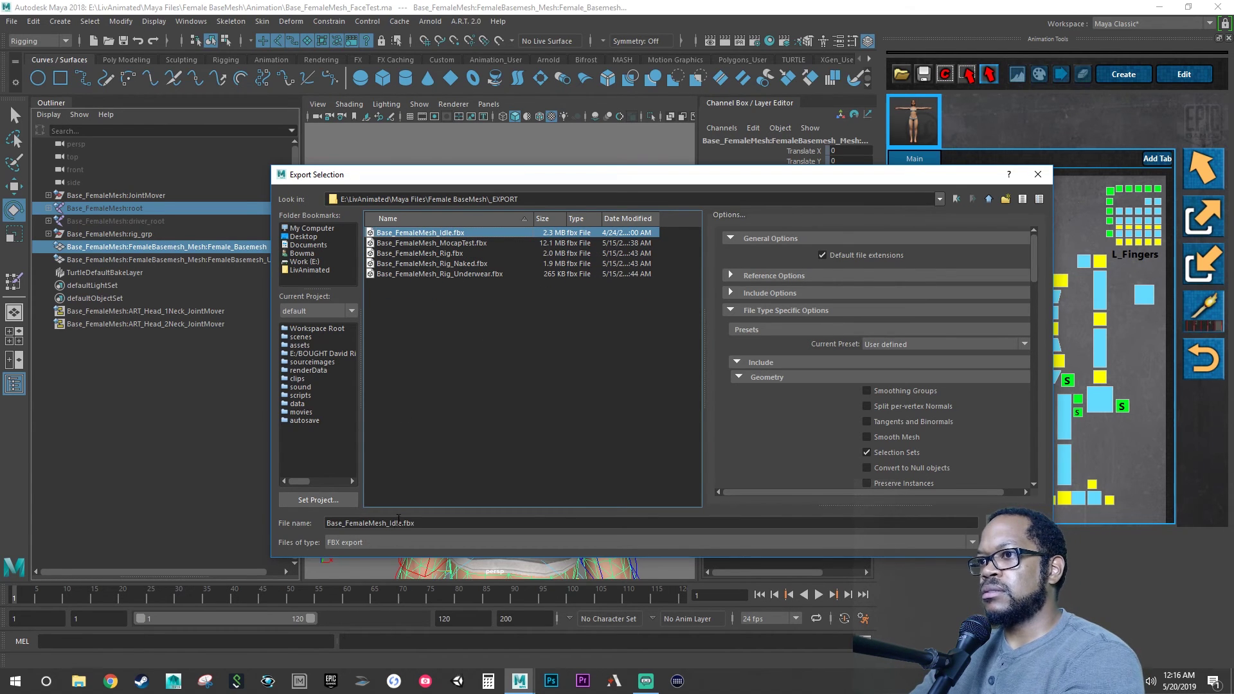
pyautogui.click(399, 521)
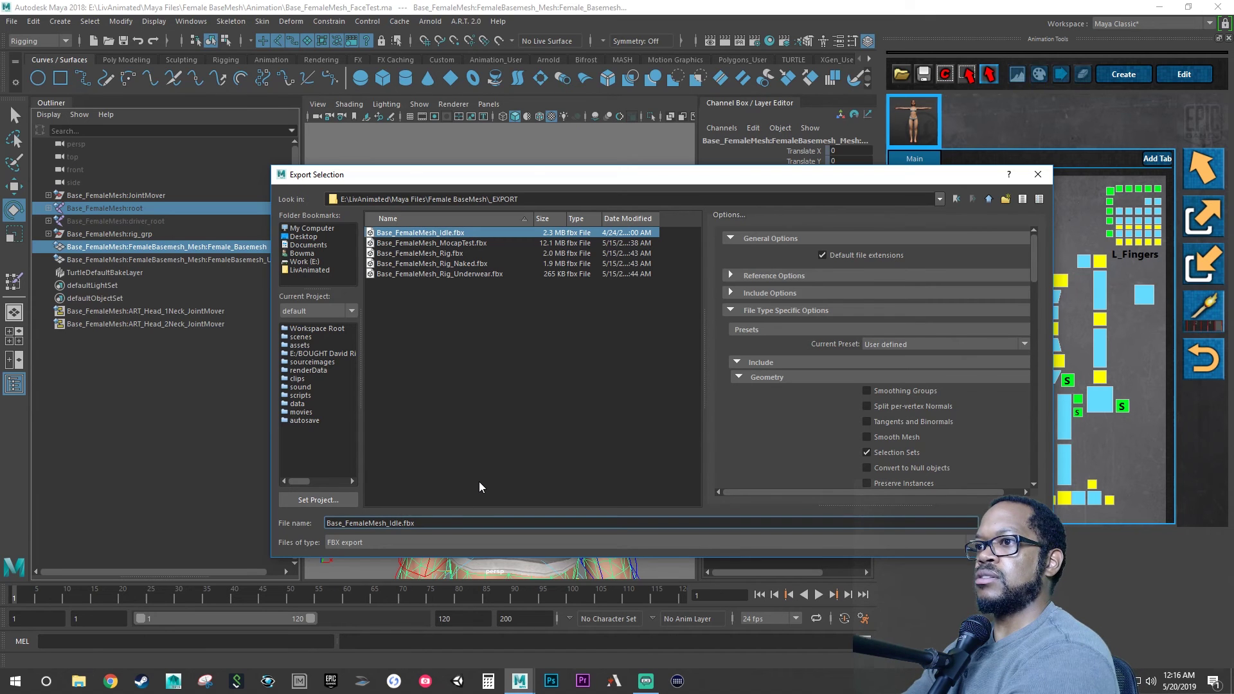
pyautogui.press('BackSpace')
pyautogui.press('BackSpace')
pyautogui.press('BackSpace')
pyautogui.press('BackSpace')
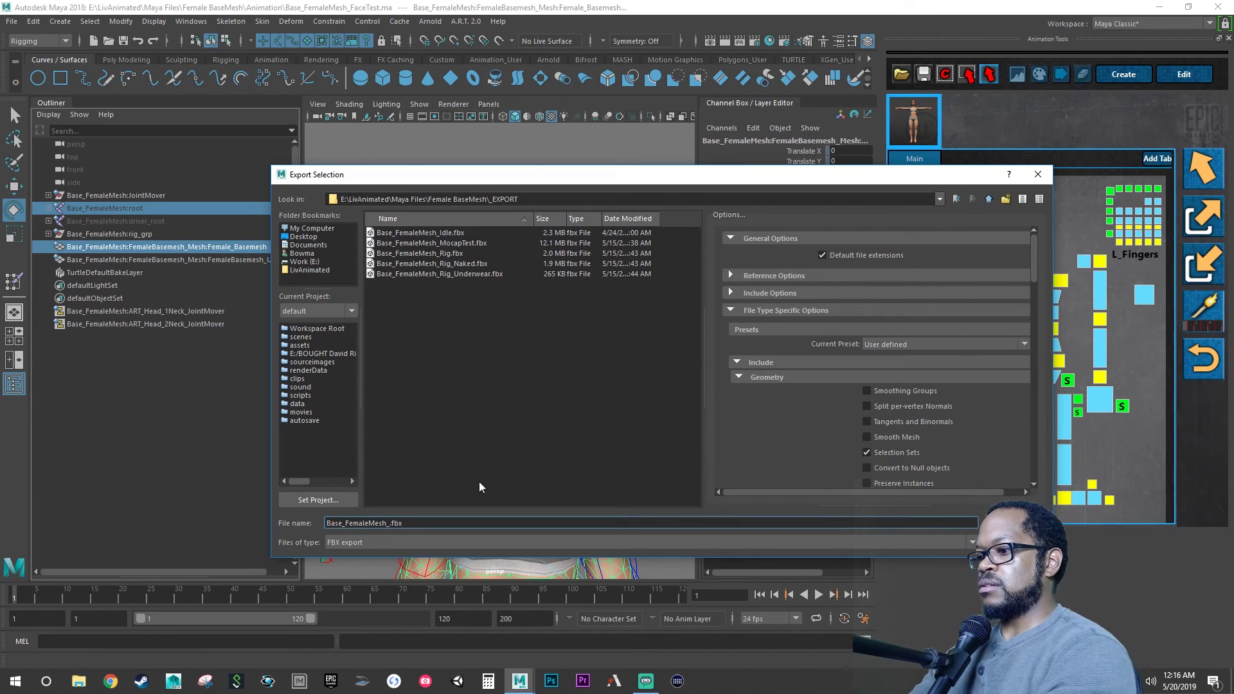
pyautogui.write('FaceTest')
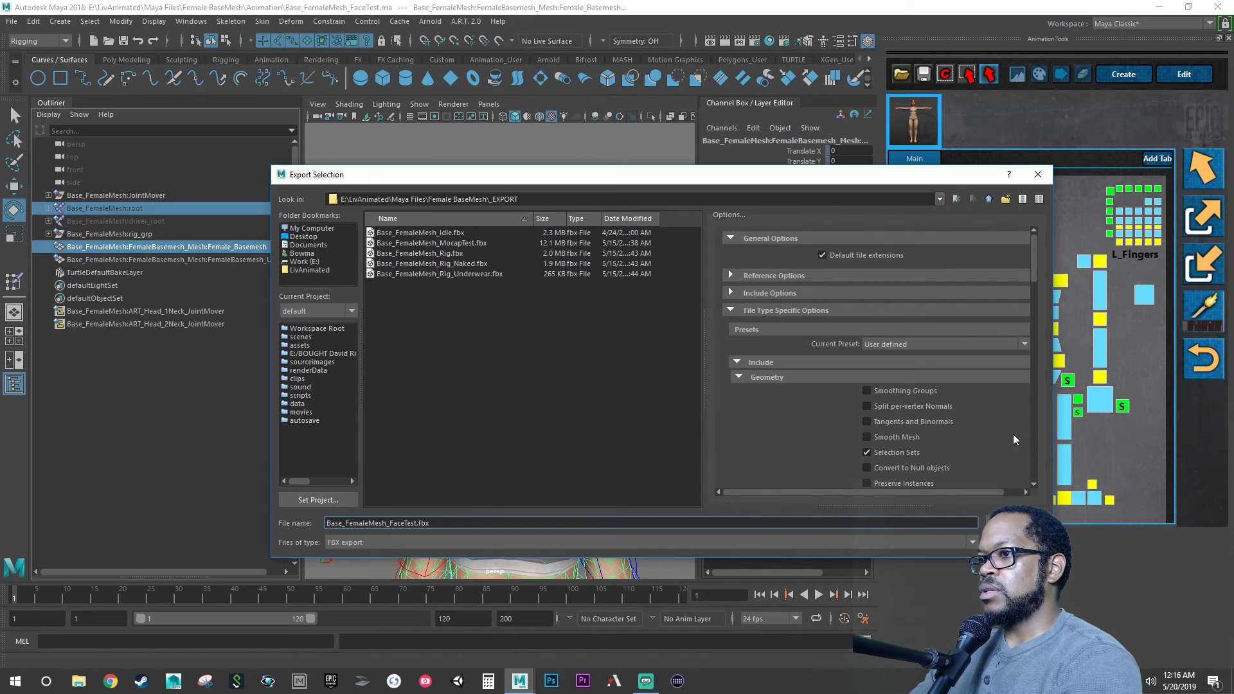
# Set the Bake Animation end frame to 120, export the selection, and close the warnings report
pyautogui.scroll(-6, 1013, 439)
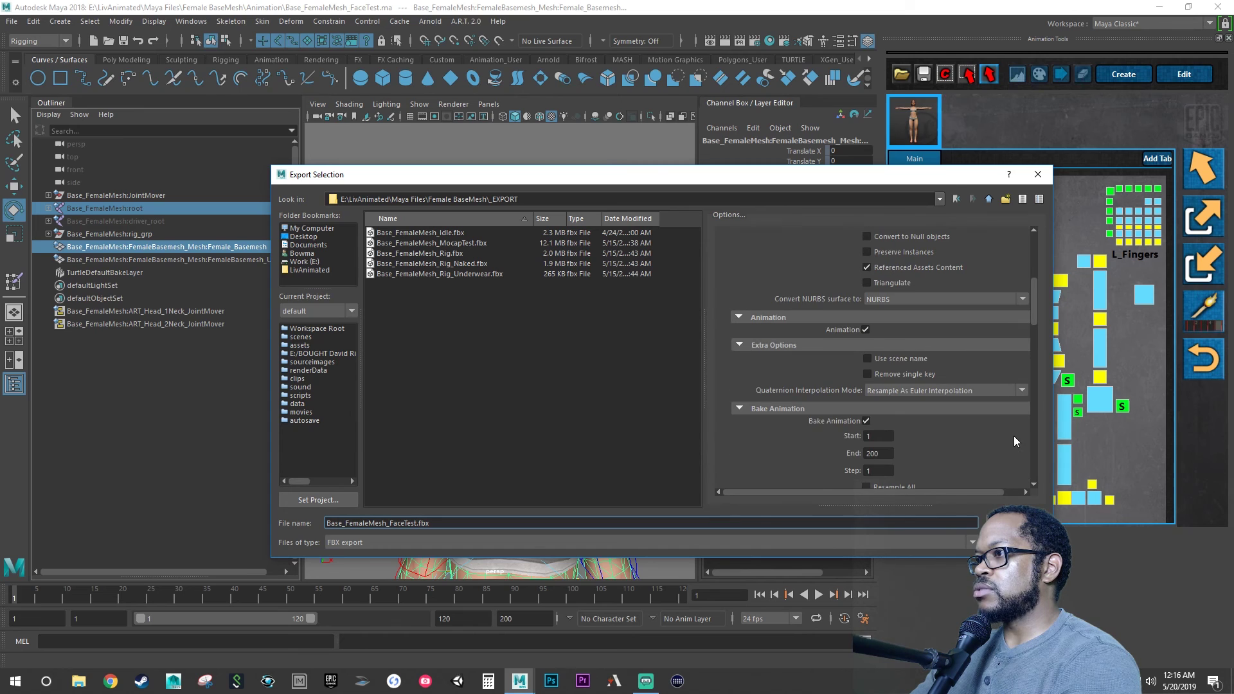
pyautogui.doubleClick(880, 453)
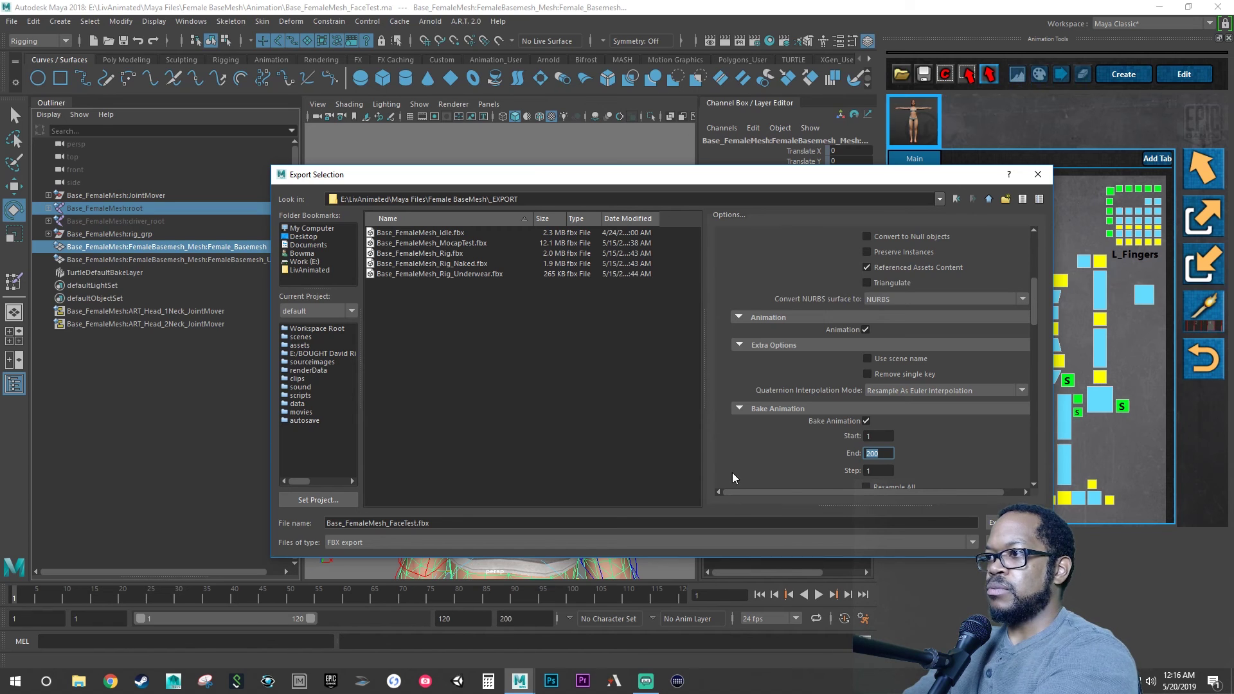
pyautogui.write('120')
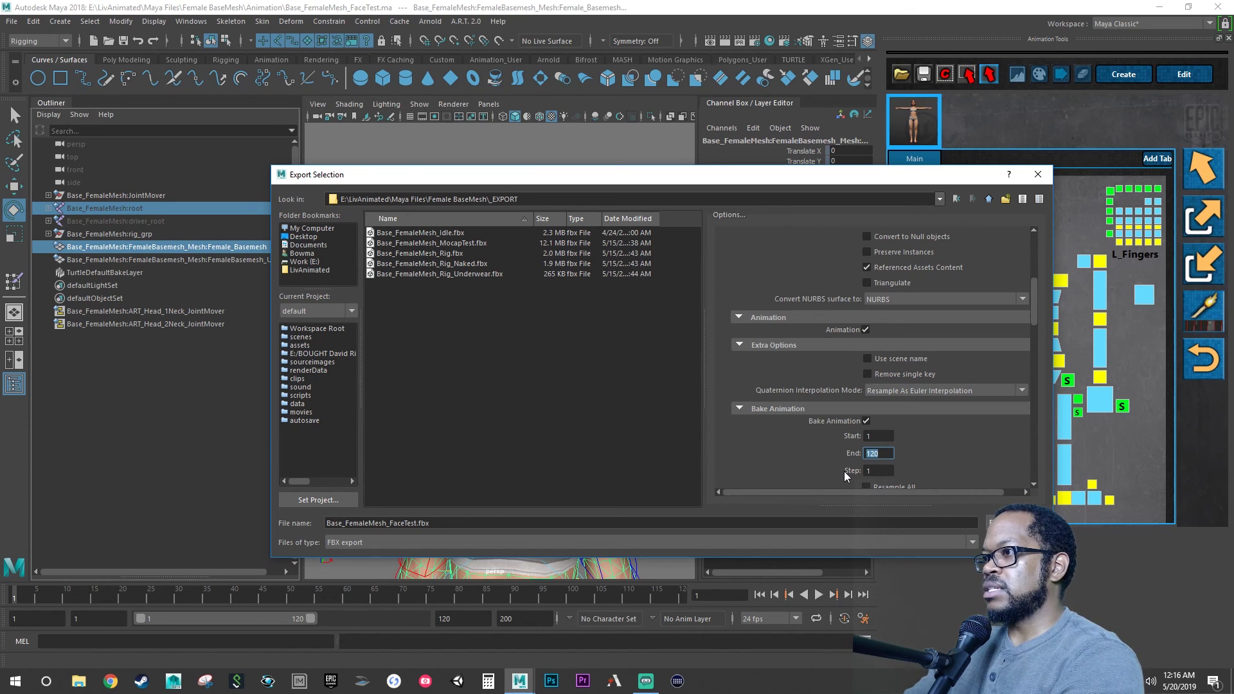
pyautogui.press('Return')
pyautogui.scroll(-3, 782, 444)
pyautogui.scroll(-2, 777, 453)
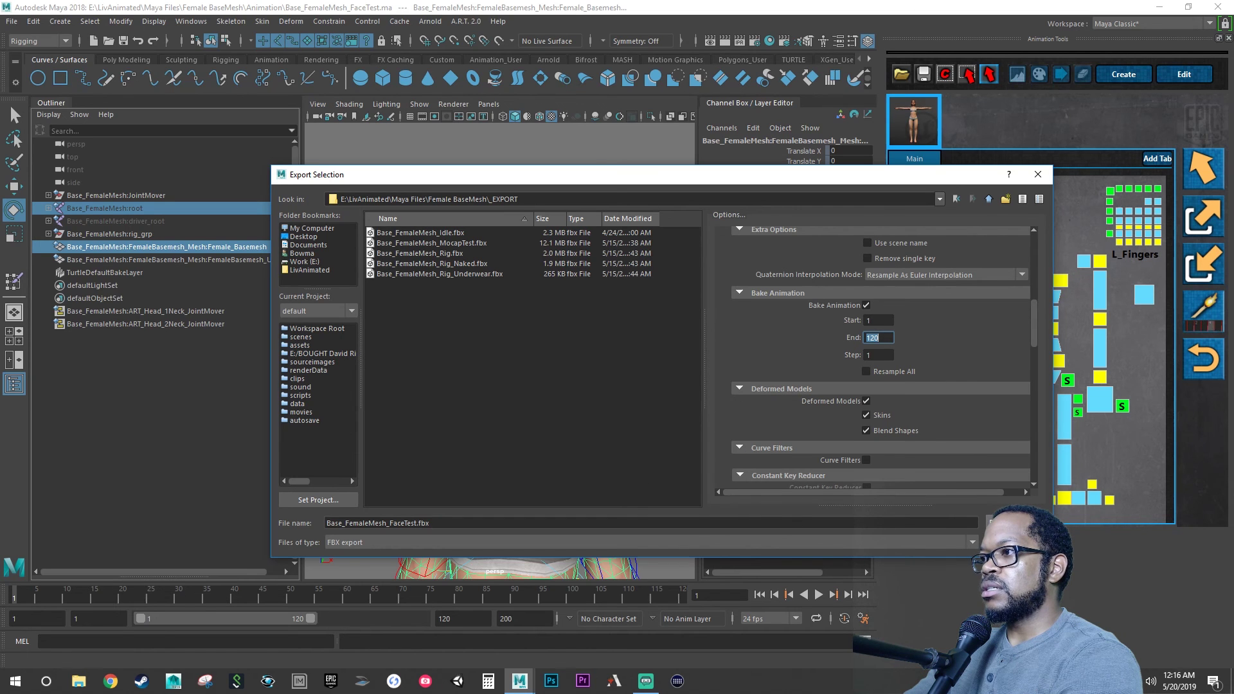
pyautogui.click(1015, 522)
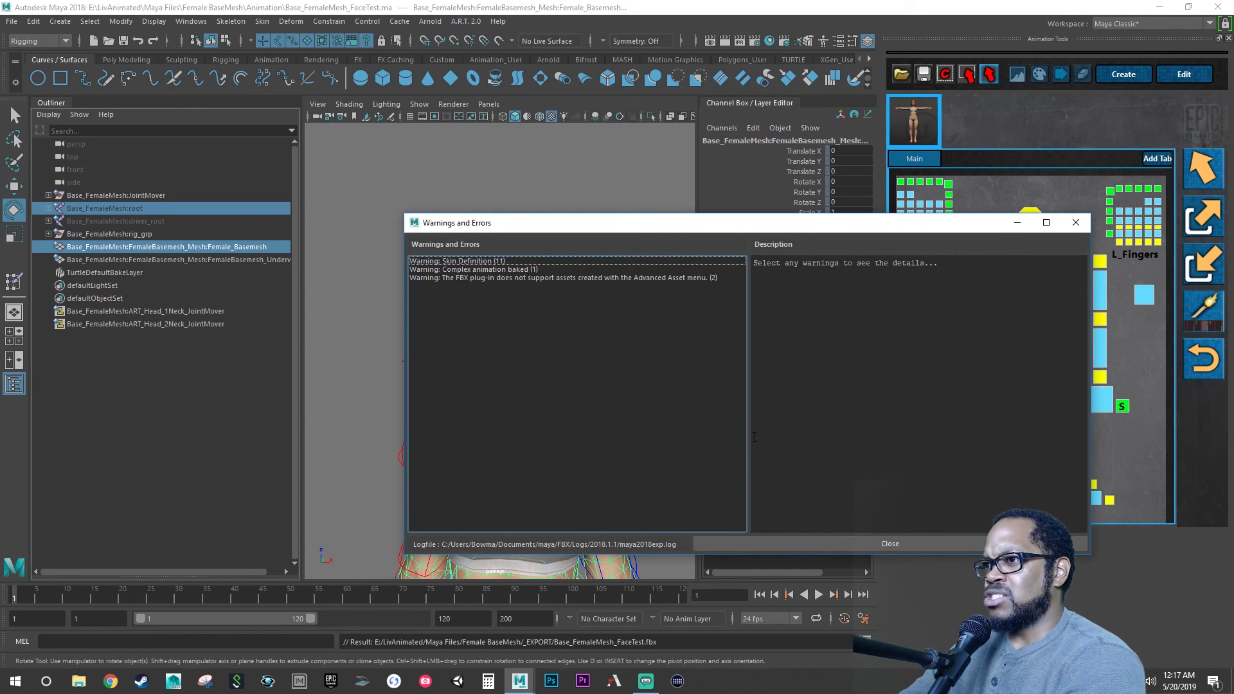
pyautogui.click(921, 546)
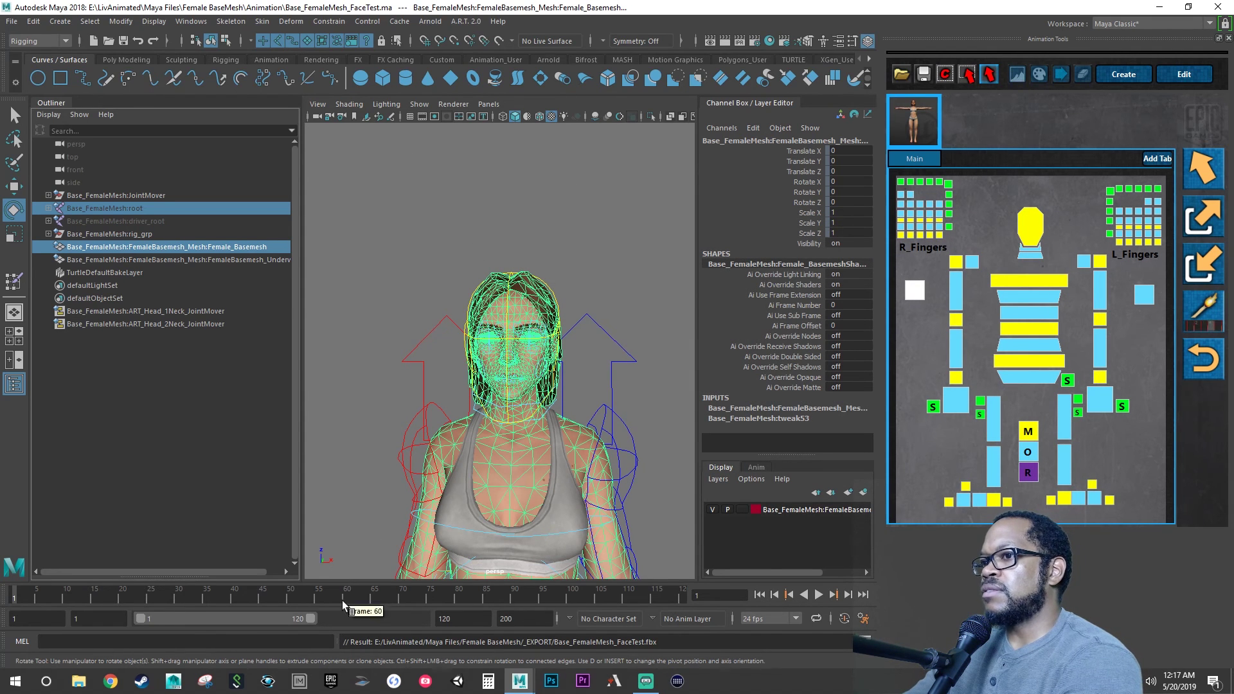
pyautogui.click(331, 681)
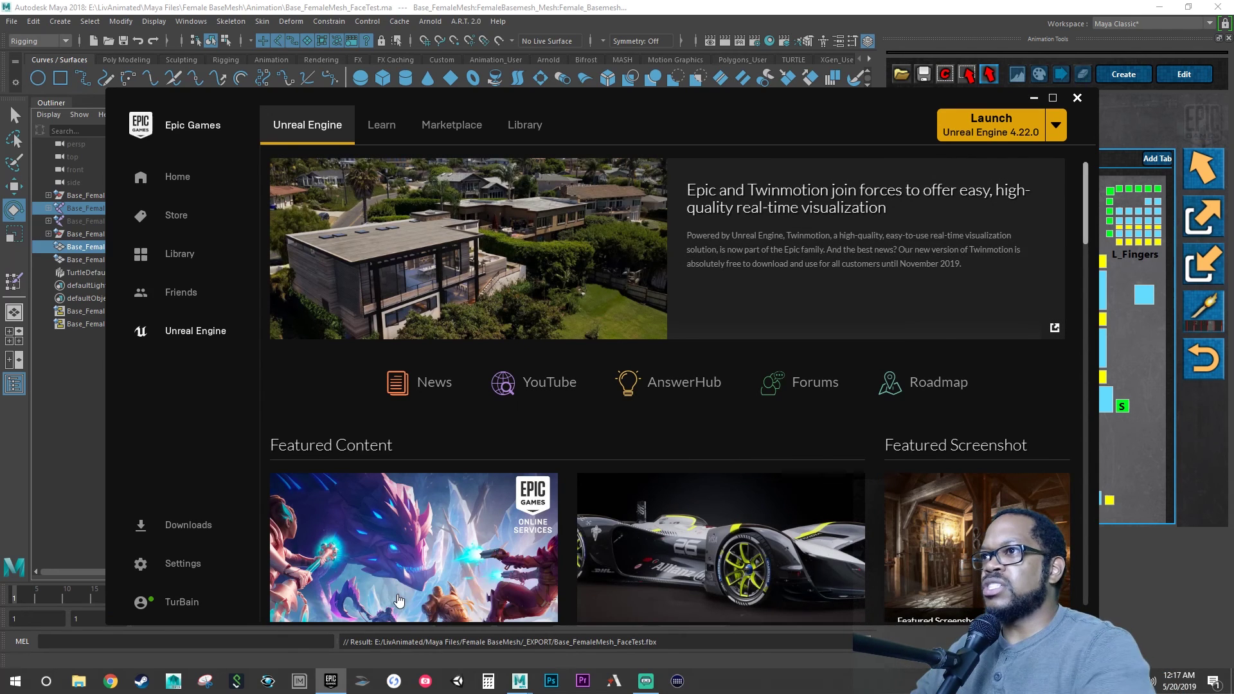
# Launch the BaseFemaleMesh project from the launcher's Library and dismiss the SteamVR notice
pyautogui.click(525, 125)
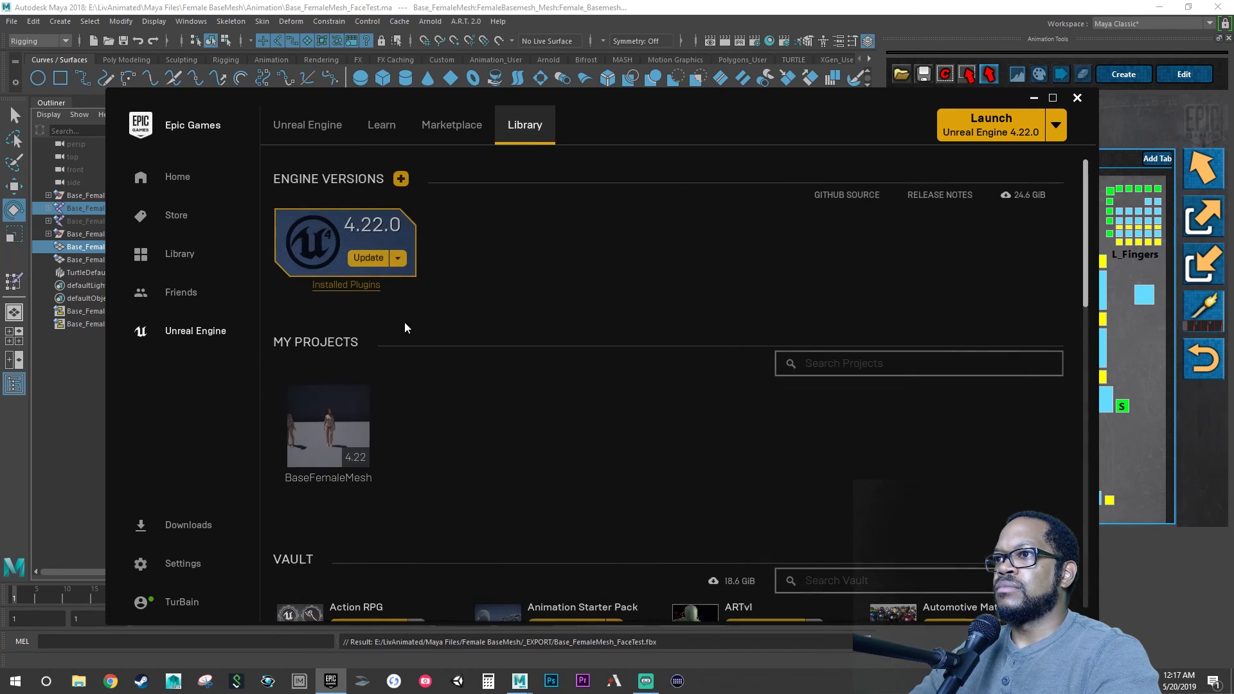
pyautogui.doubleClick(320, 444)
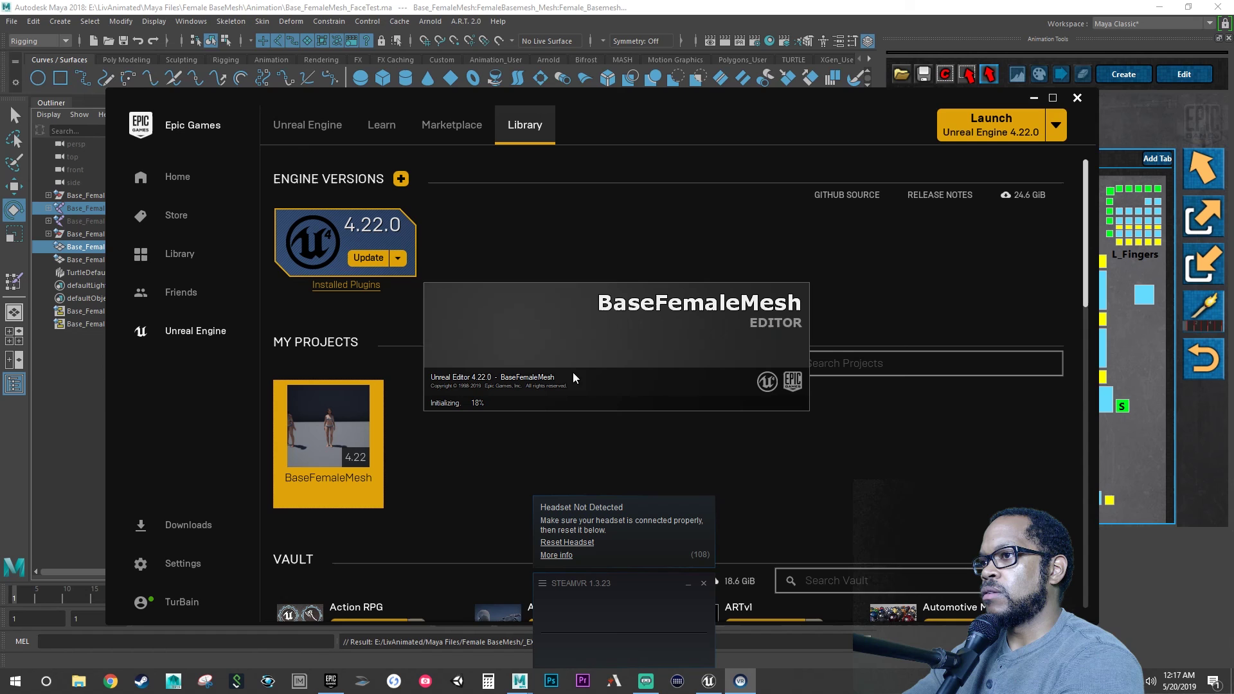
pyautogui.click(703, 584)
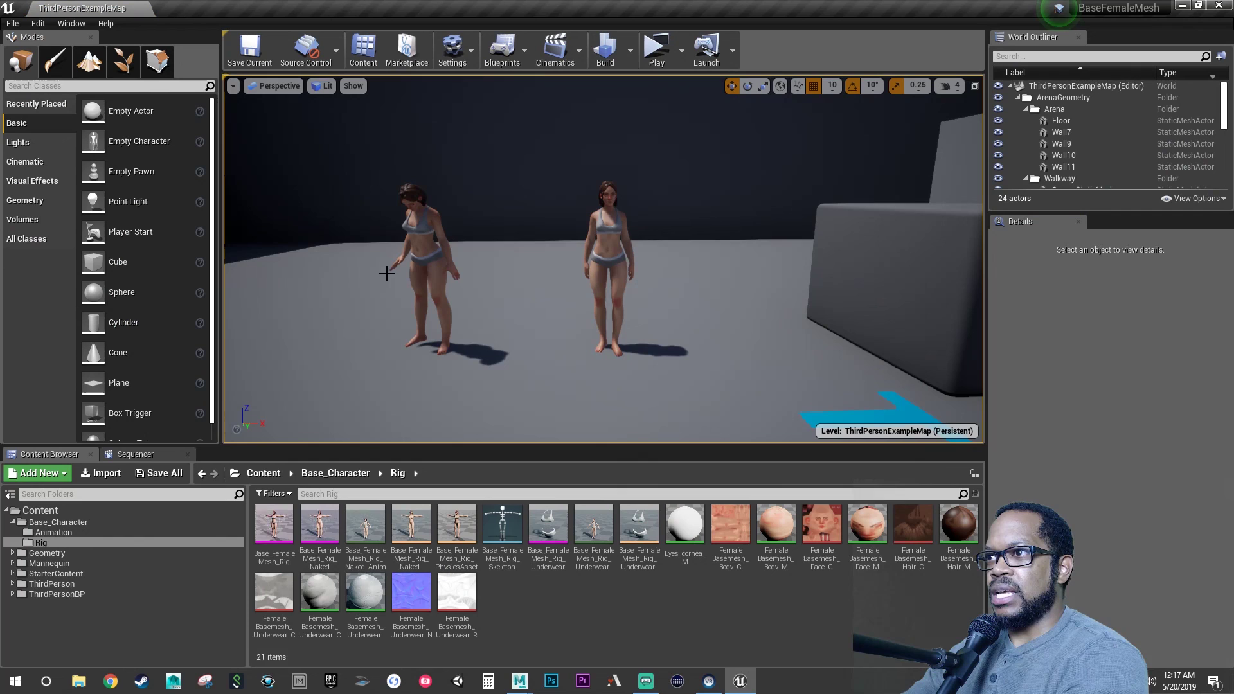
# Drag Base_FemaleMesh_FaceTest from E:\LivAnimated\Maya Files\Female BaseMesh\_EXPORT into Unreal's Animation folder
pyautogui.click(40, 533)
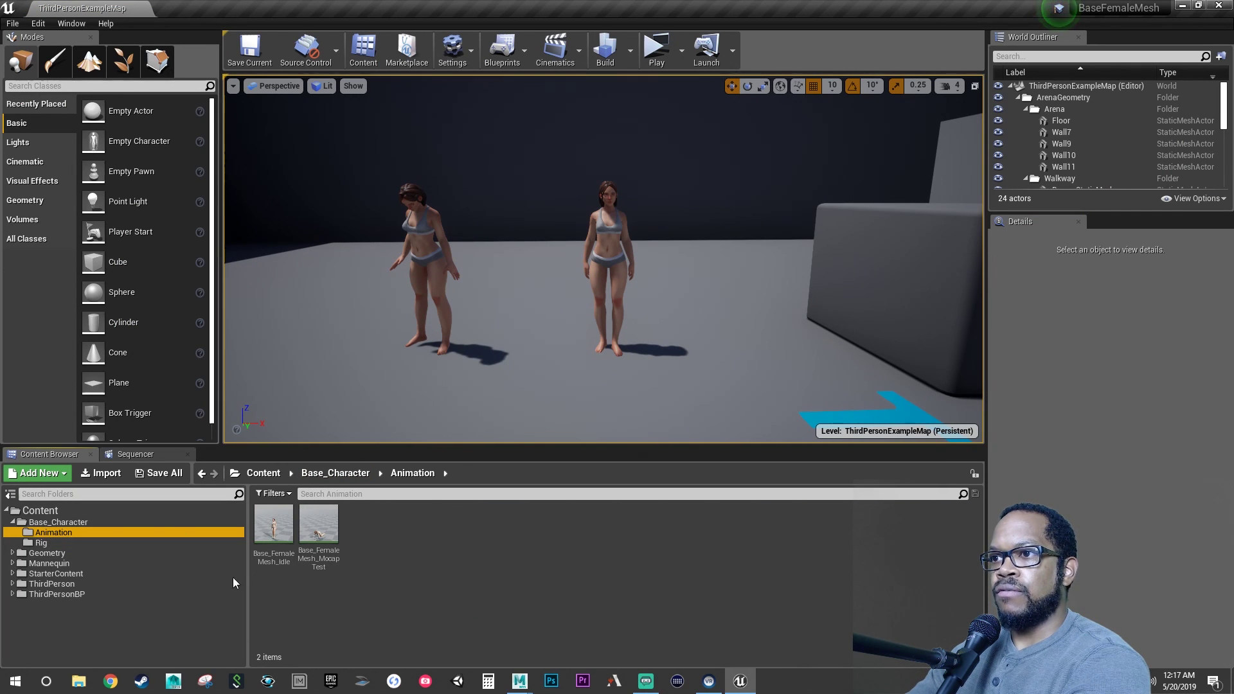
pyautogui.click(78, 682)
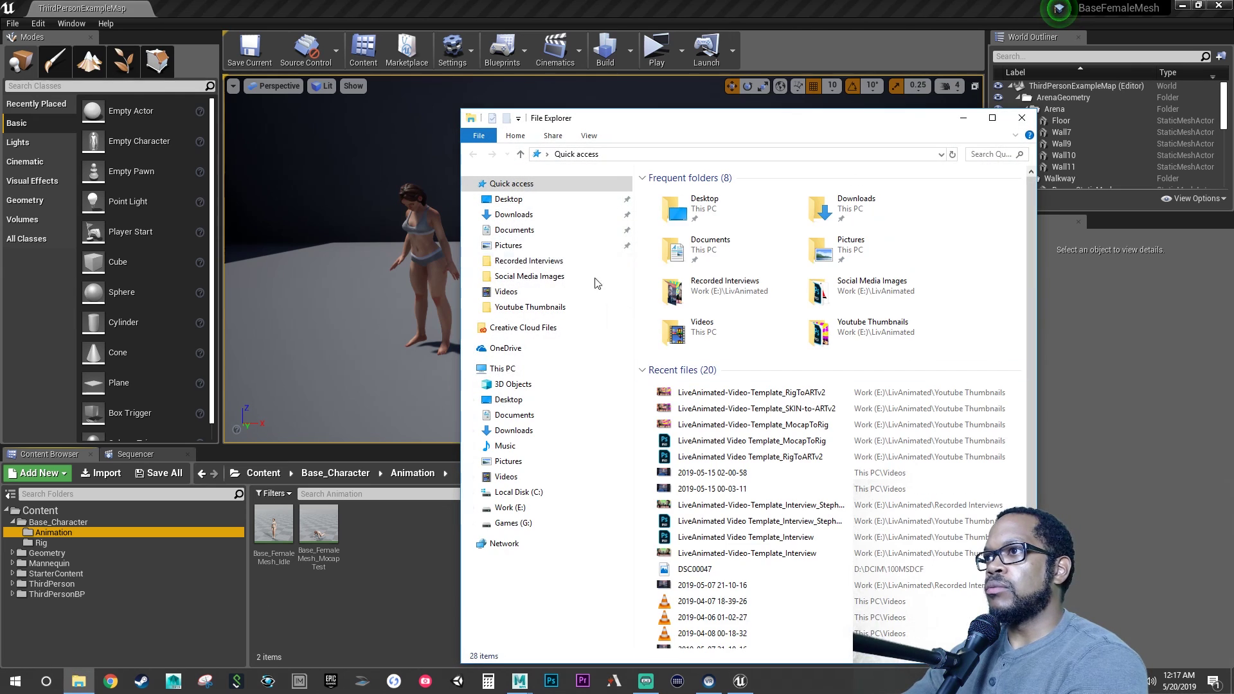
pyautogui.click(509, 507)
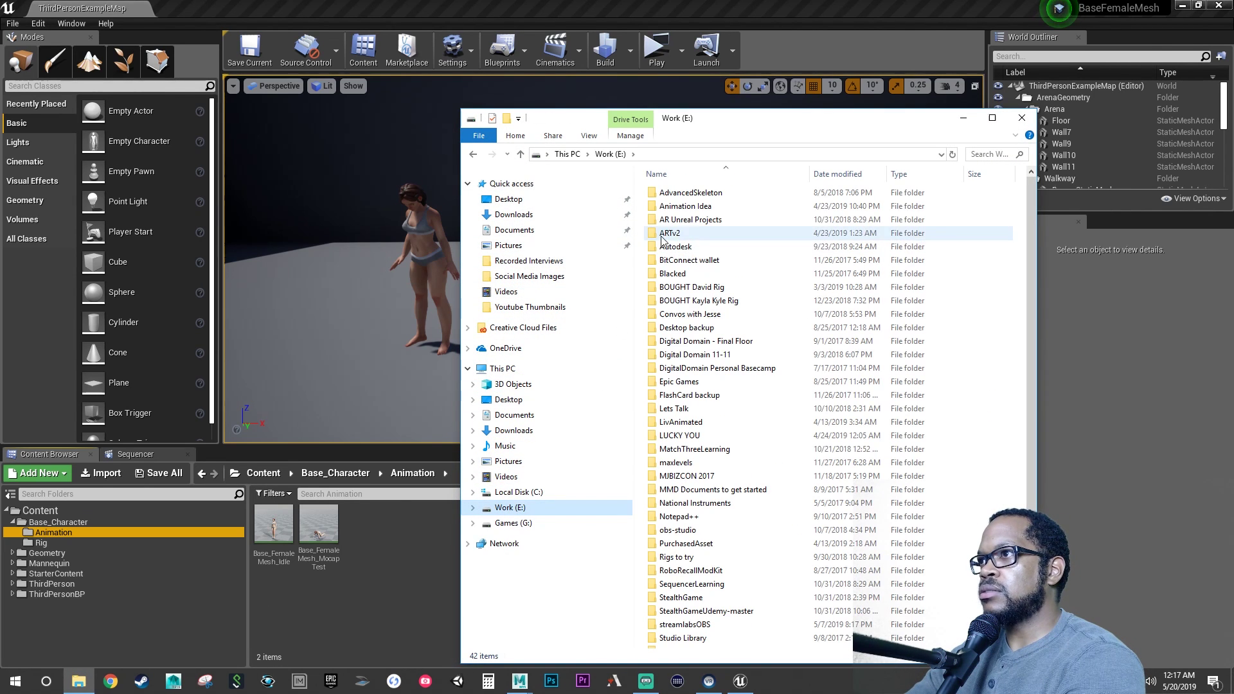
pyautogui.doubleClick(679, 422)
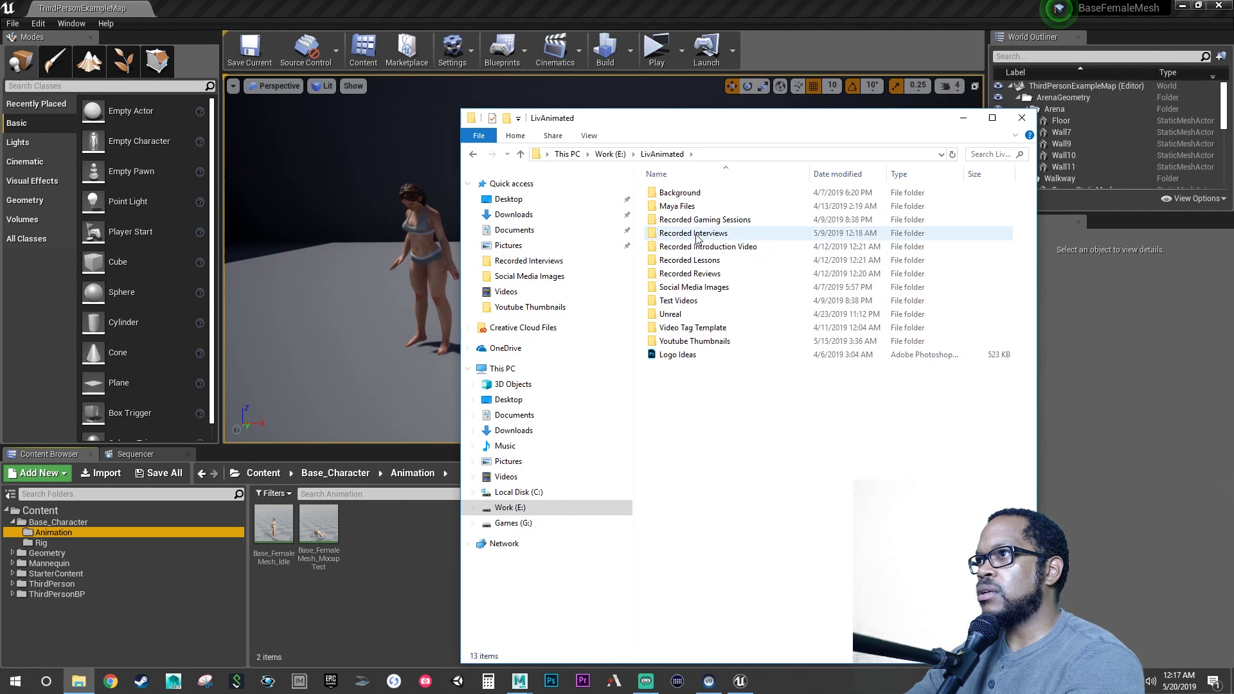
pyautogui.doubleClick(675, 206)
pyautogui.doubleClick(678, 207)
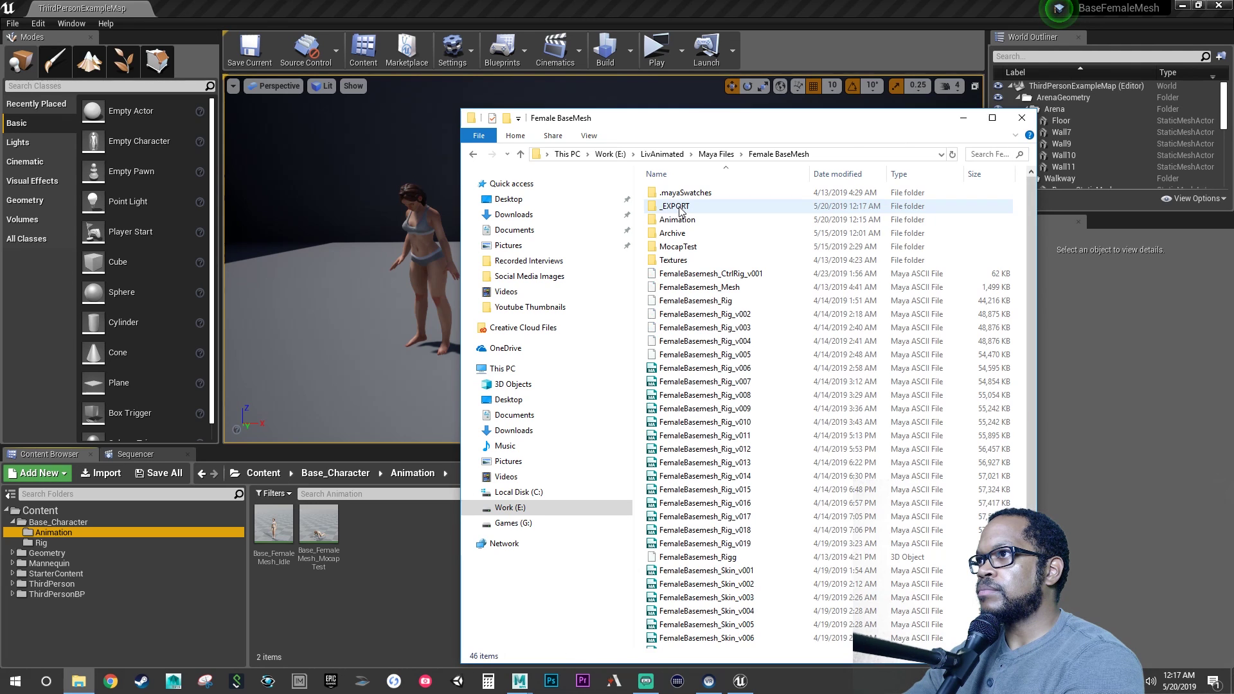
pyautogui.doubleClick(682, 207)
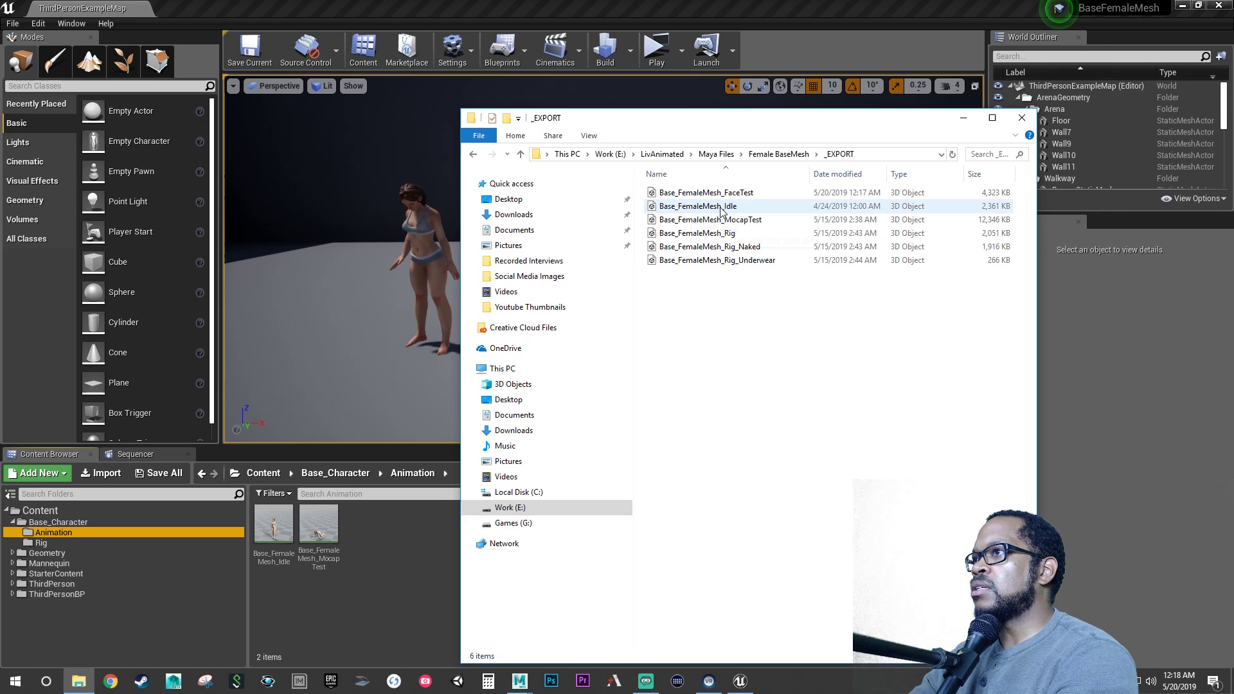
pyautogui.click(712, 196)
pyautogui.moveTo(717, 196); pyautogui.dragTo(415, 565)
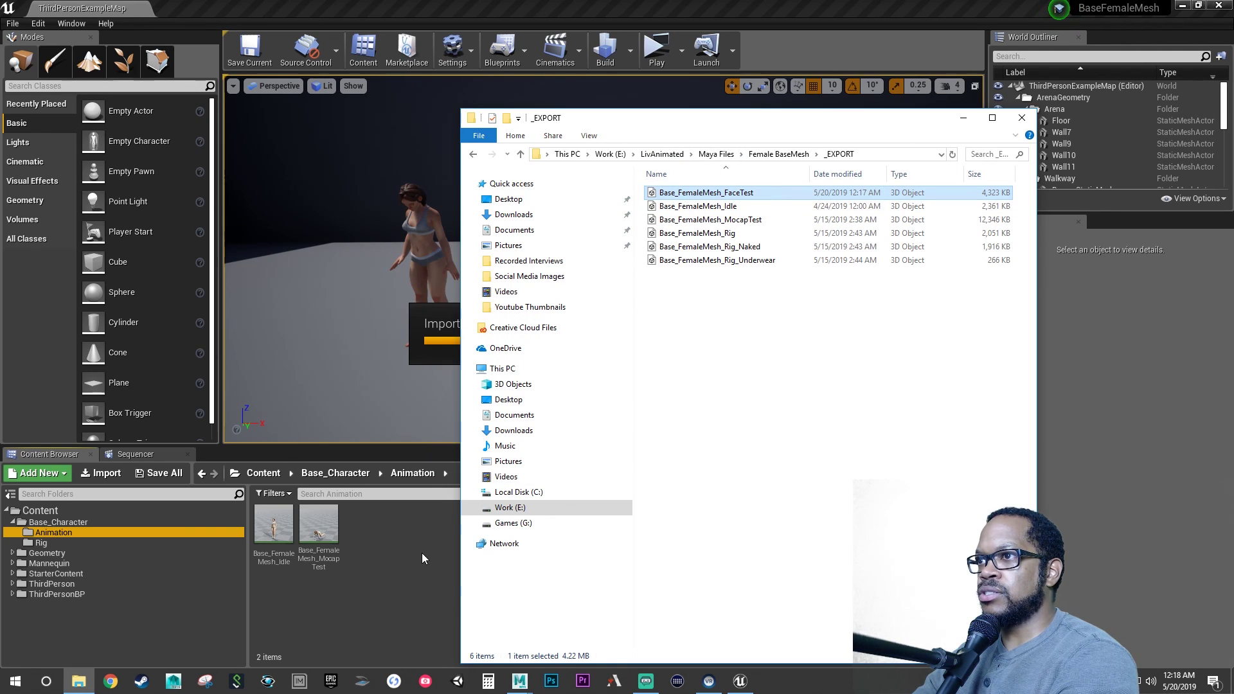
# Import FaceTest as animation only, without the mesh, using the Base_FemaleMesh_Rig_Skeleton skeleton
pyautogui.click(962, 118)
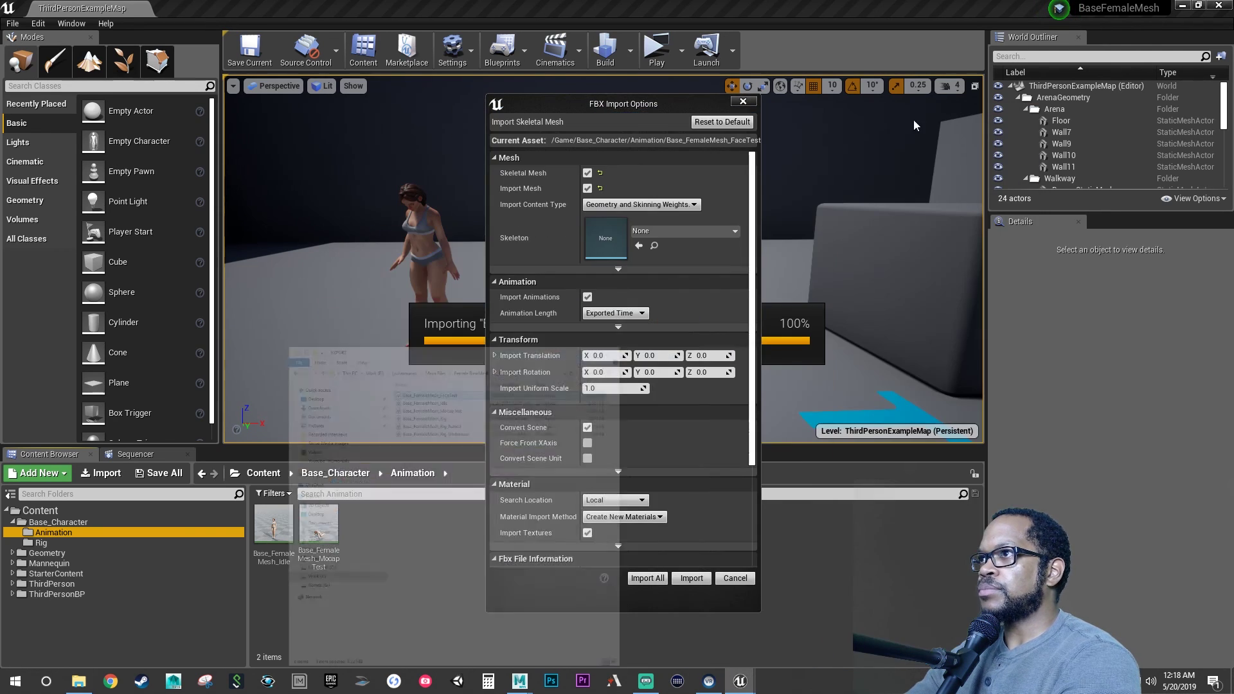
pyautogui.click(651, 228)
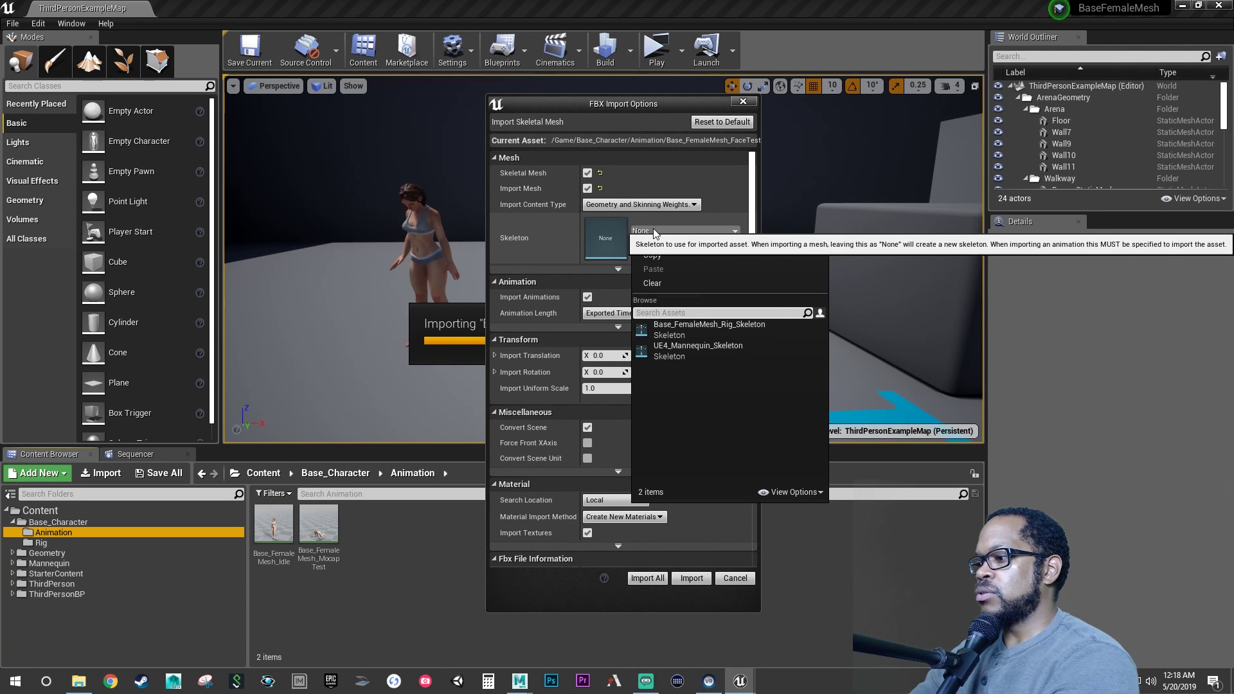
pyautogui.write('fem')
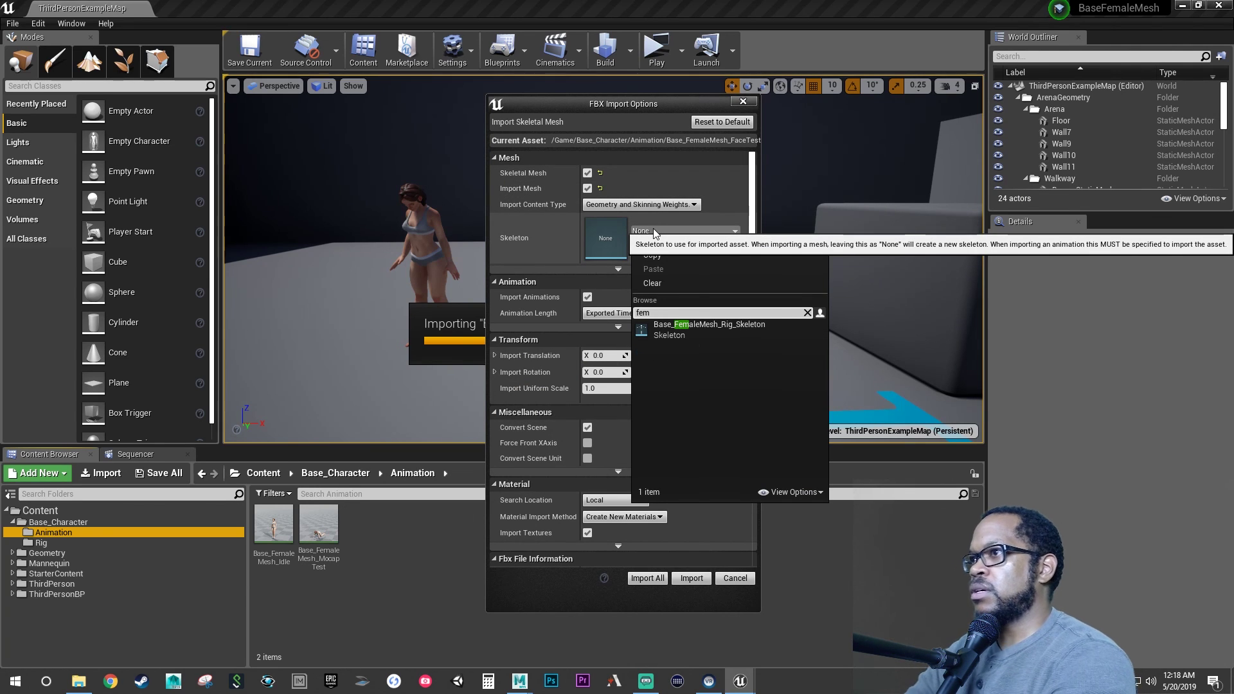
pyautogui.click(670, 330)
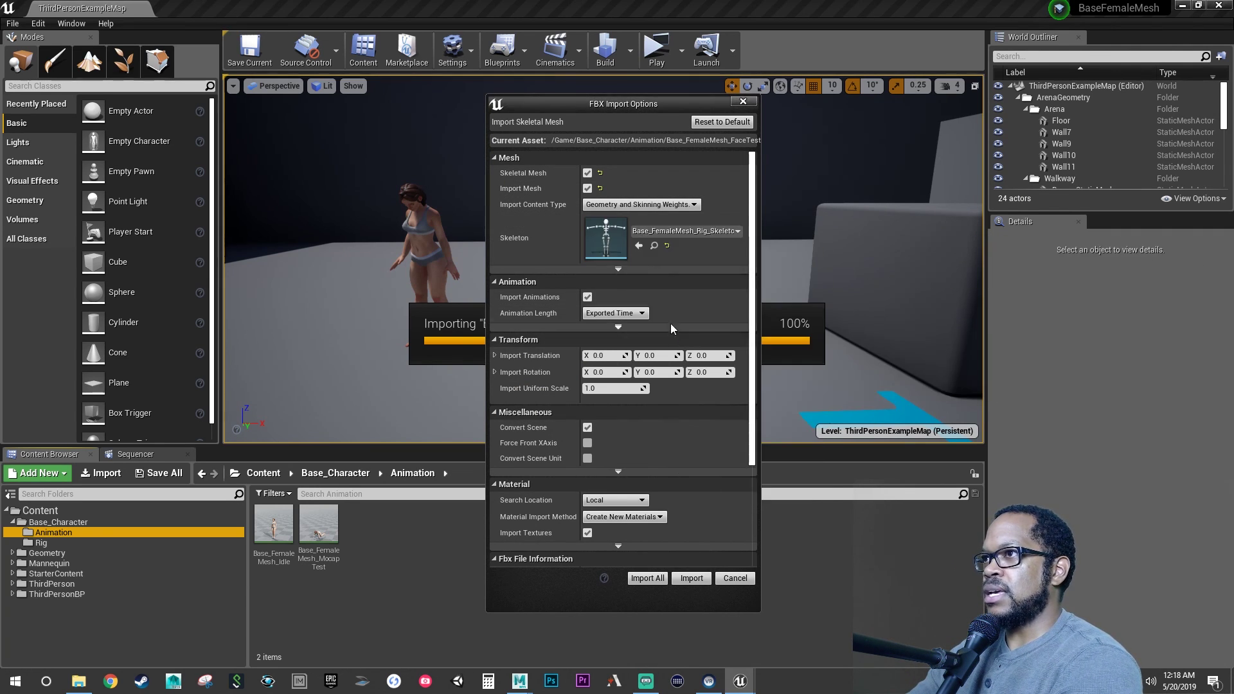
pyautogui.click(590, 191)
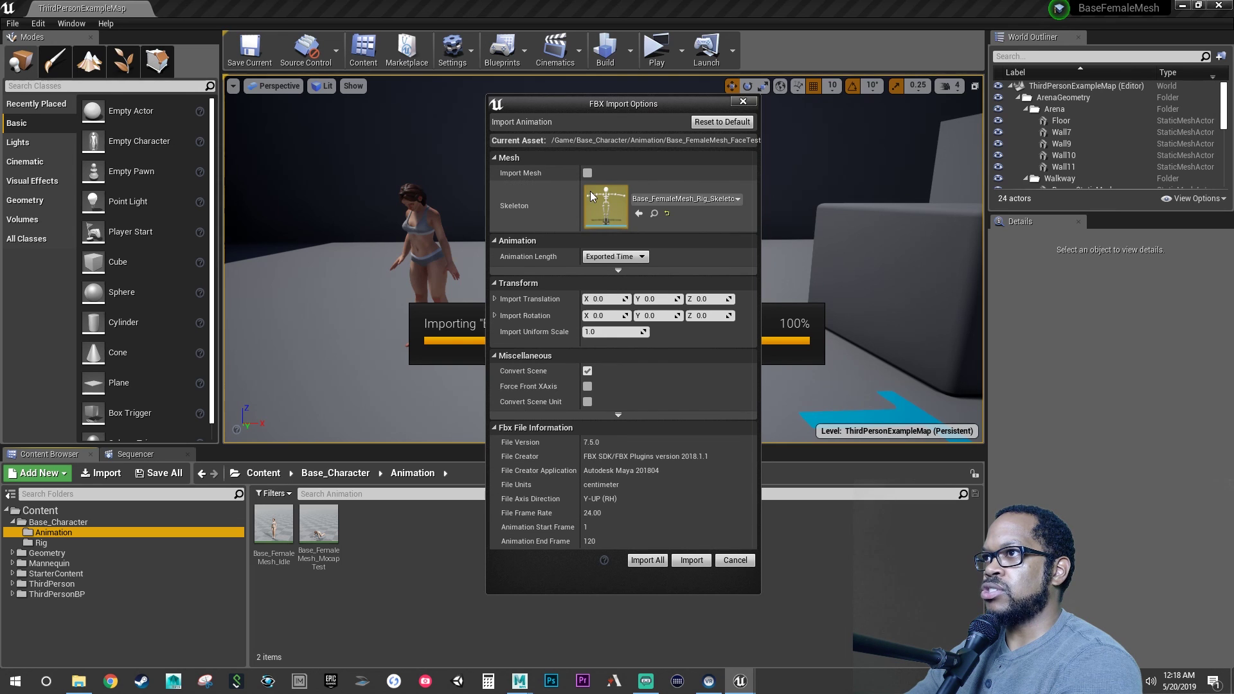
pyautogui.click(646, 560)
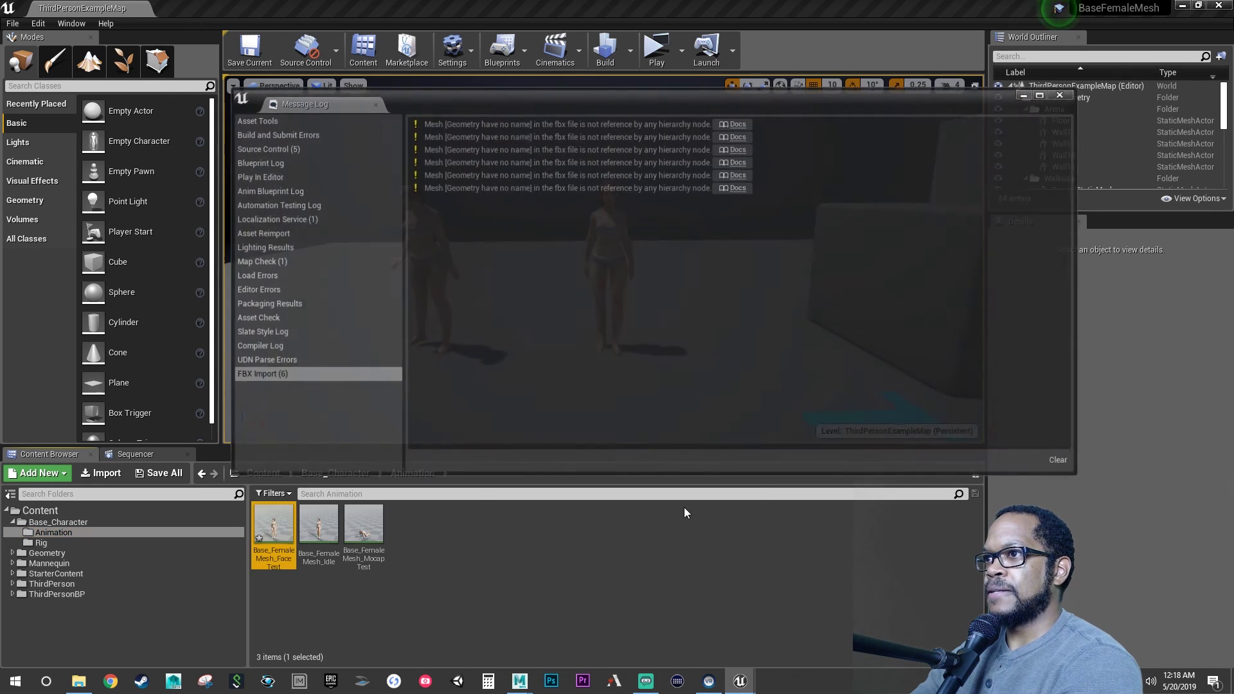